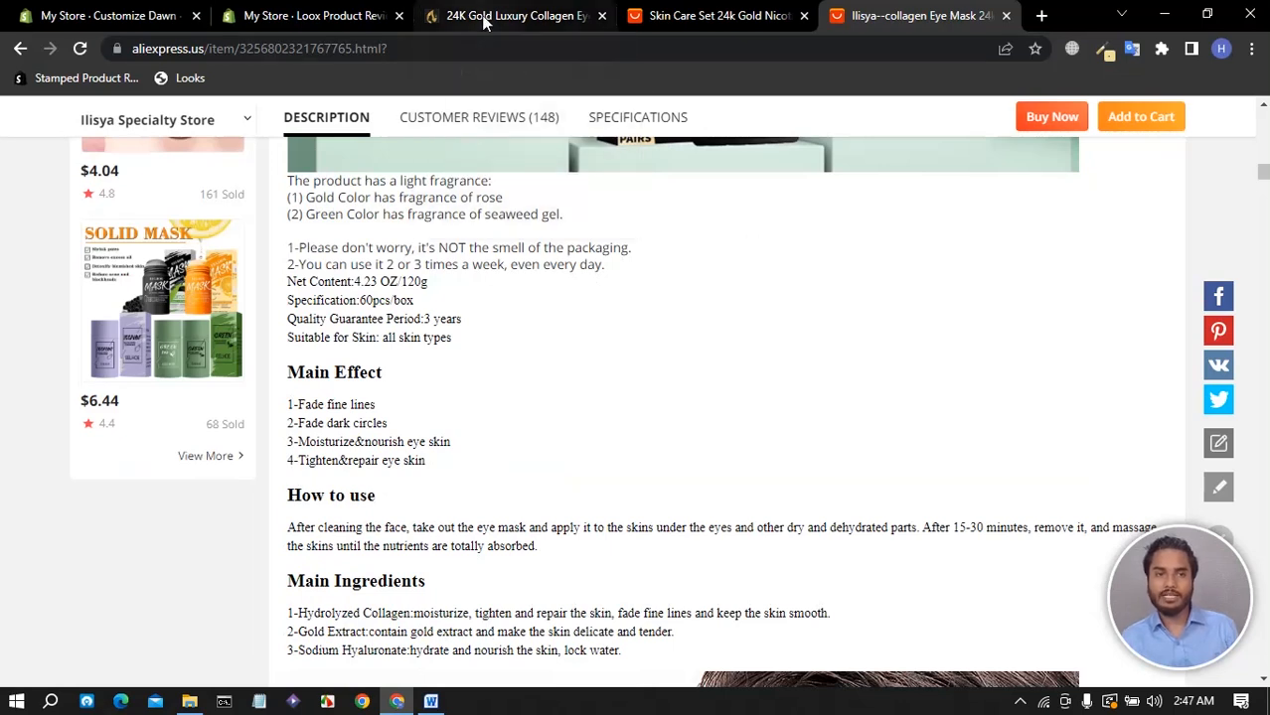
# - In the Shopify theme editor, create a product template named Skin based on Default product
pyautogui.click(114, 17)
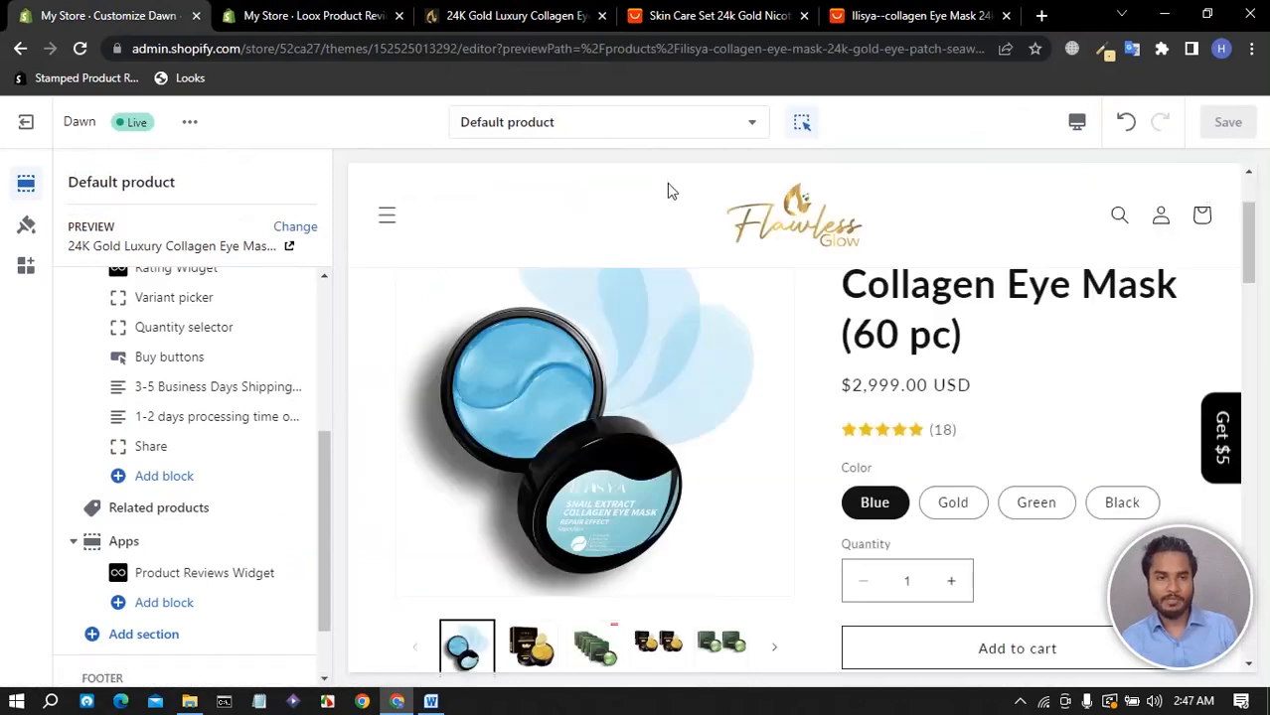
pyautogui.click(520, 129)
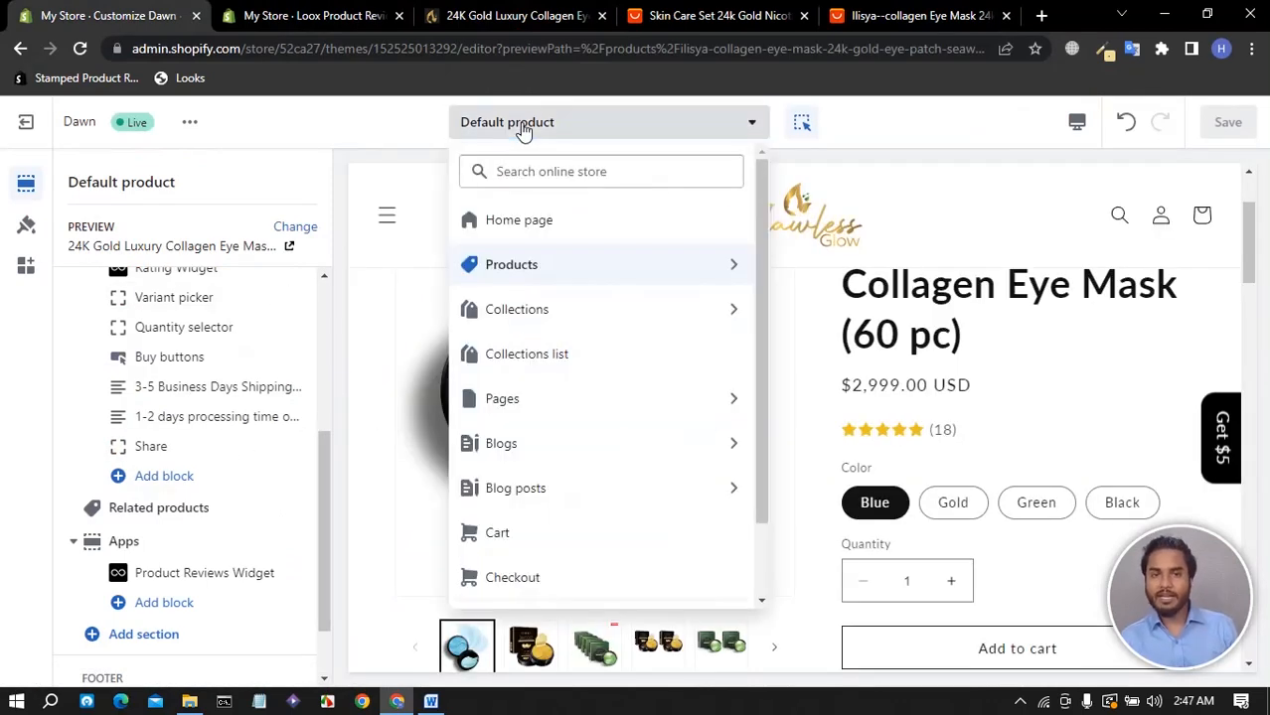
pyautogui.click(548, 271)
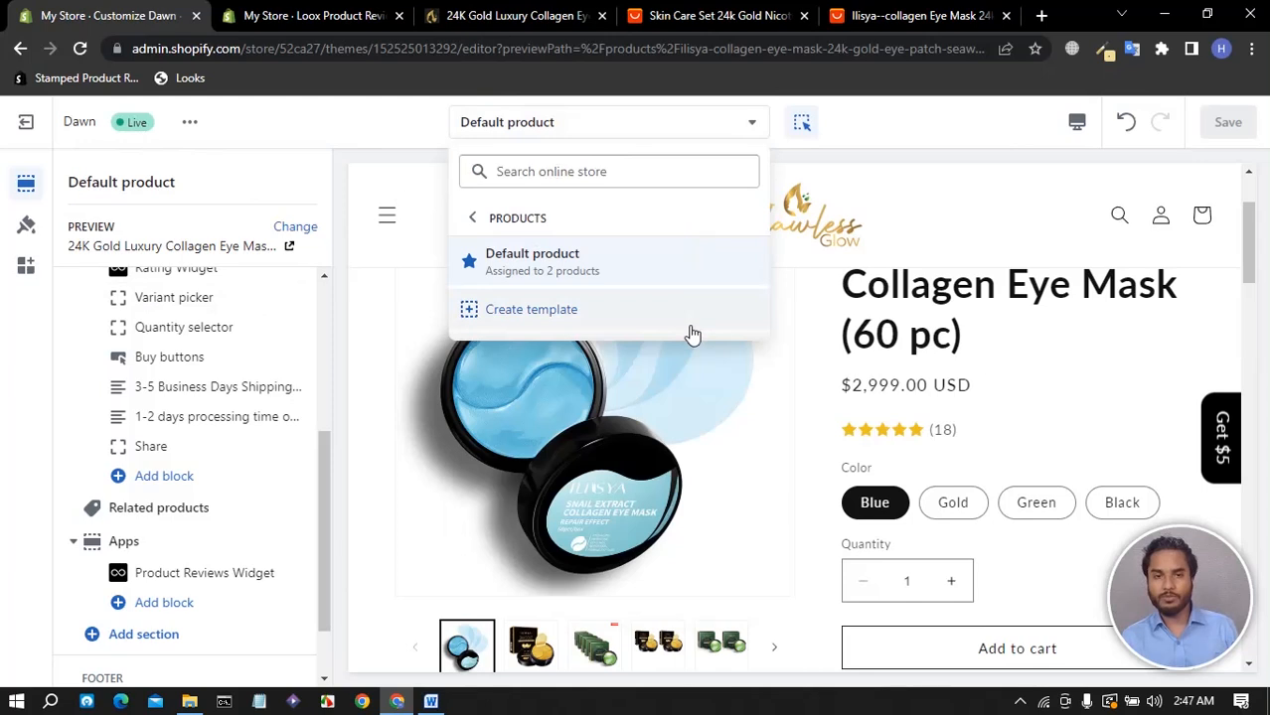
pyautogui.click(532, 313)
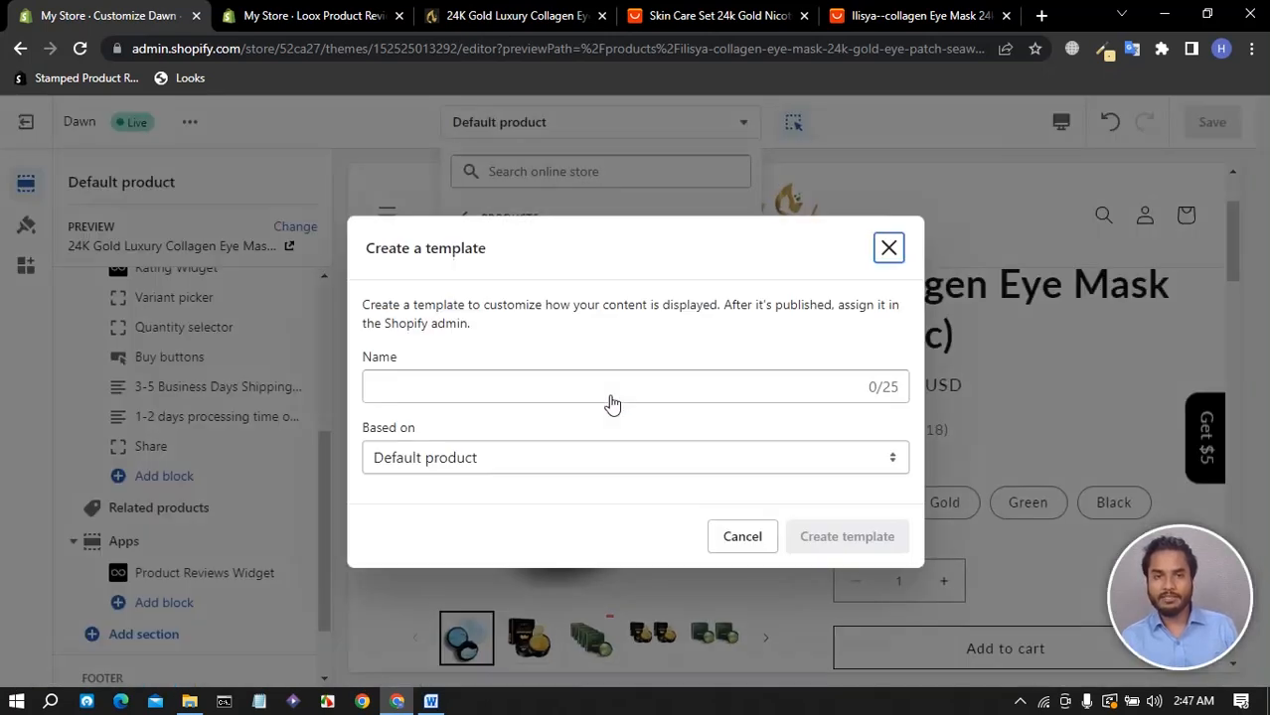
pyautogui.click(436, 390)
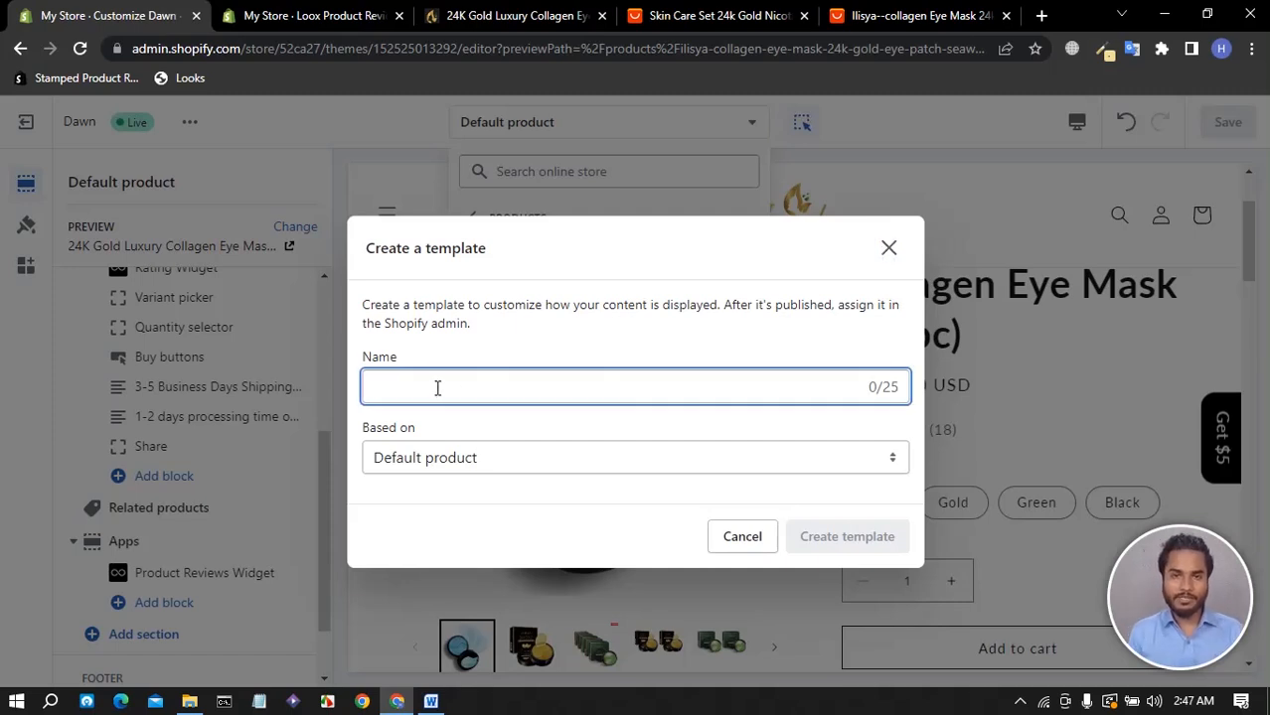
pyautogui.write('Skin')
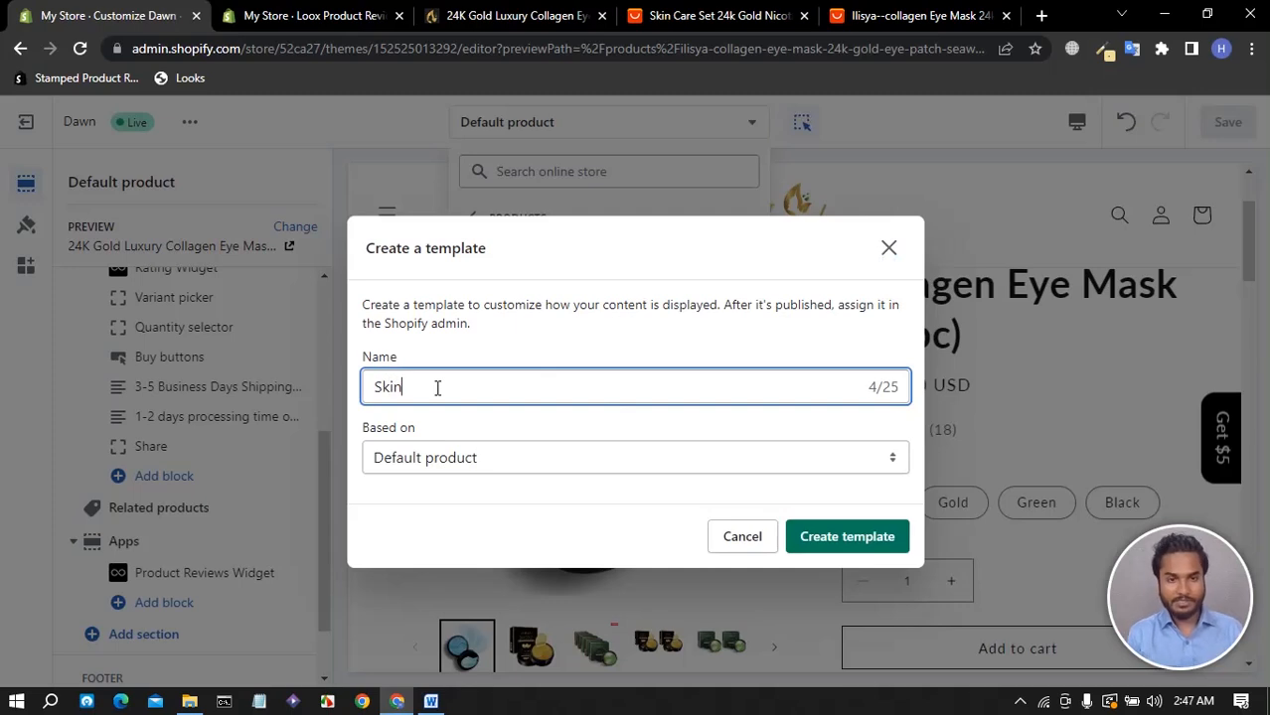
pyautogui.click(833, 537)
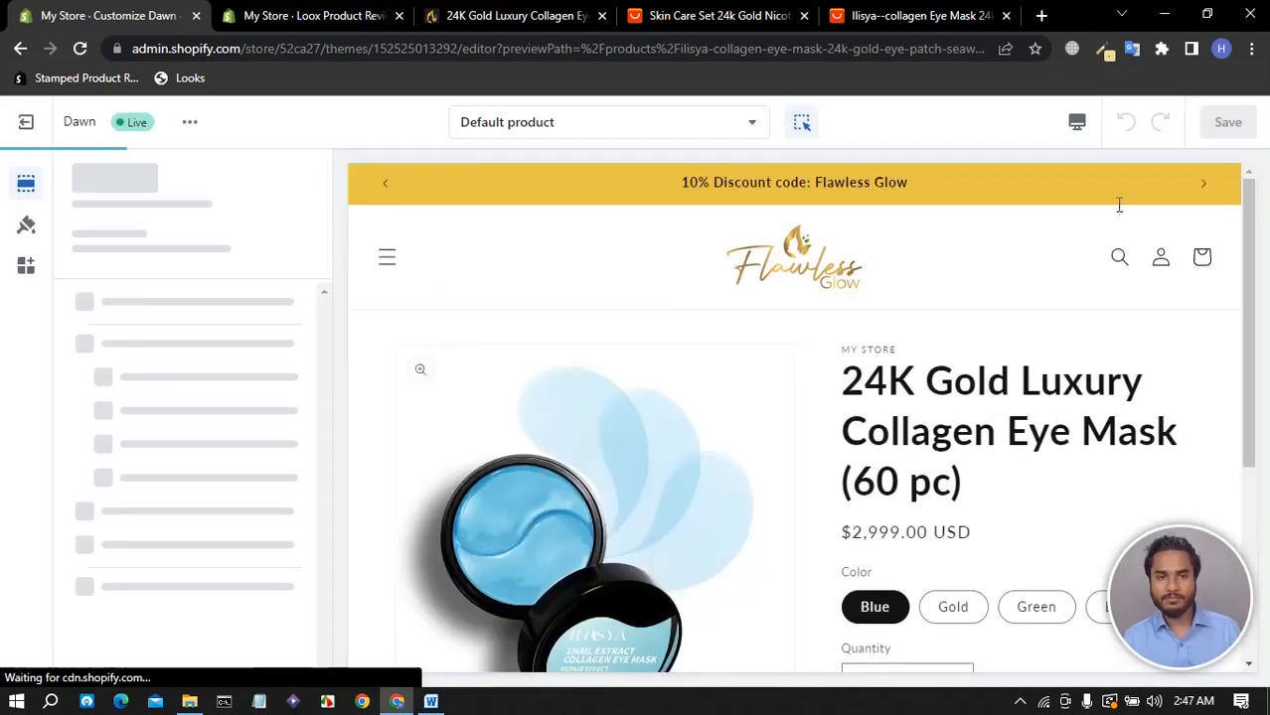
pyautogui.click(603, 127)
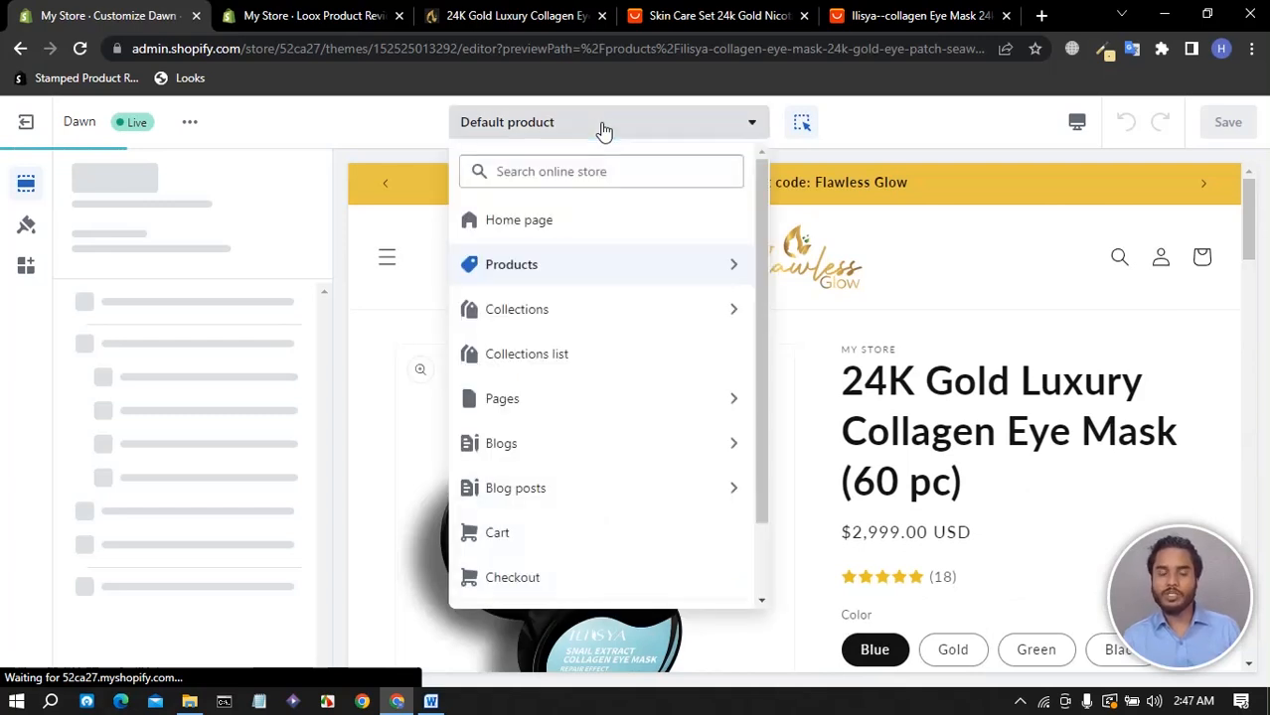
pyautogui.click(883, 135)
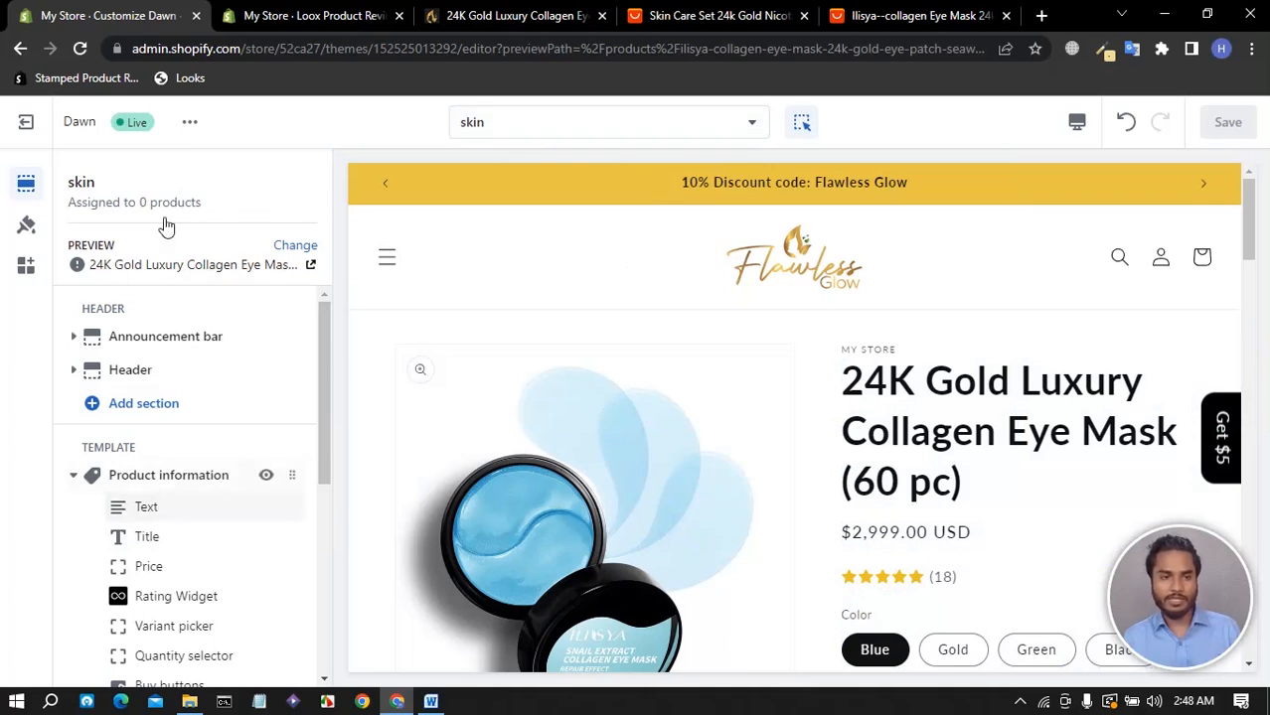
# - Select the skin template among the store's product templates
pyautogui.click(507, 129)
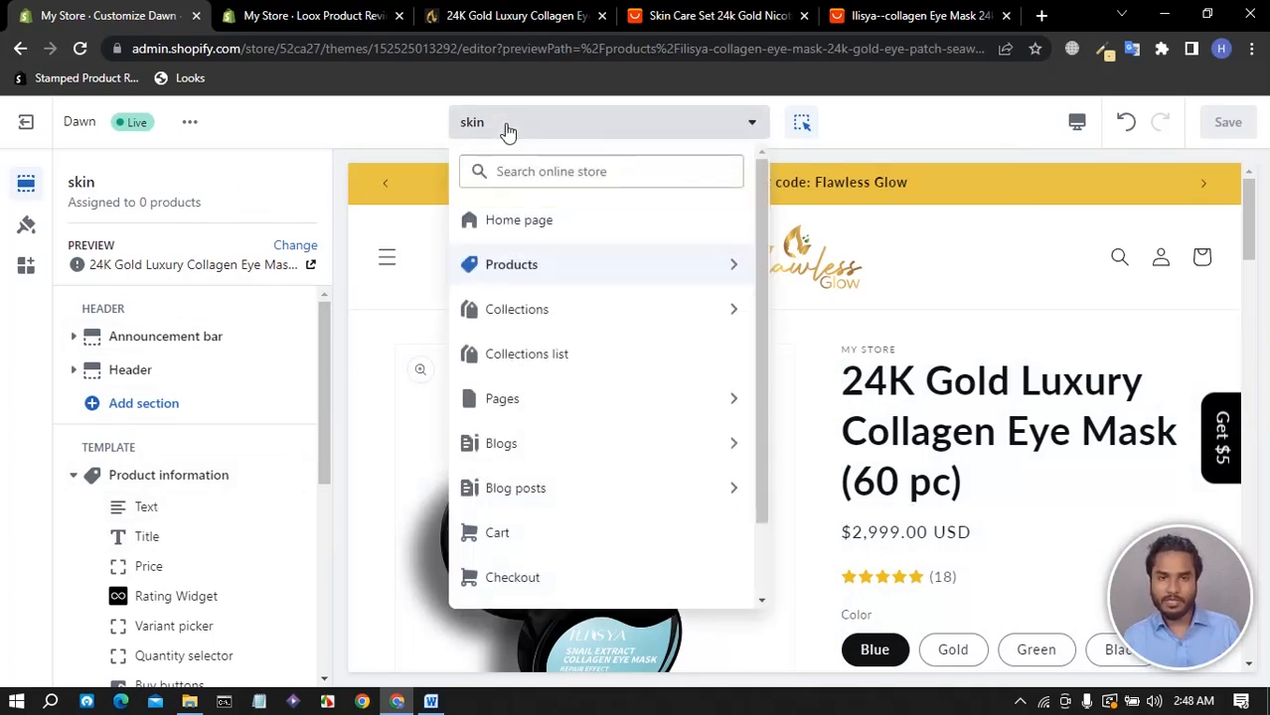
pyautogui.click(529, 266)
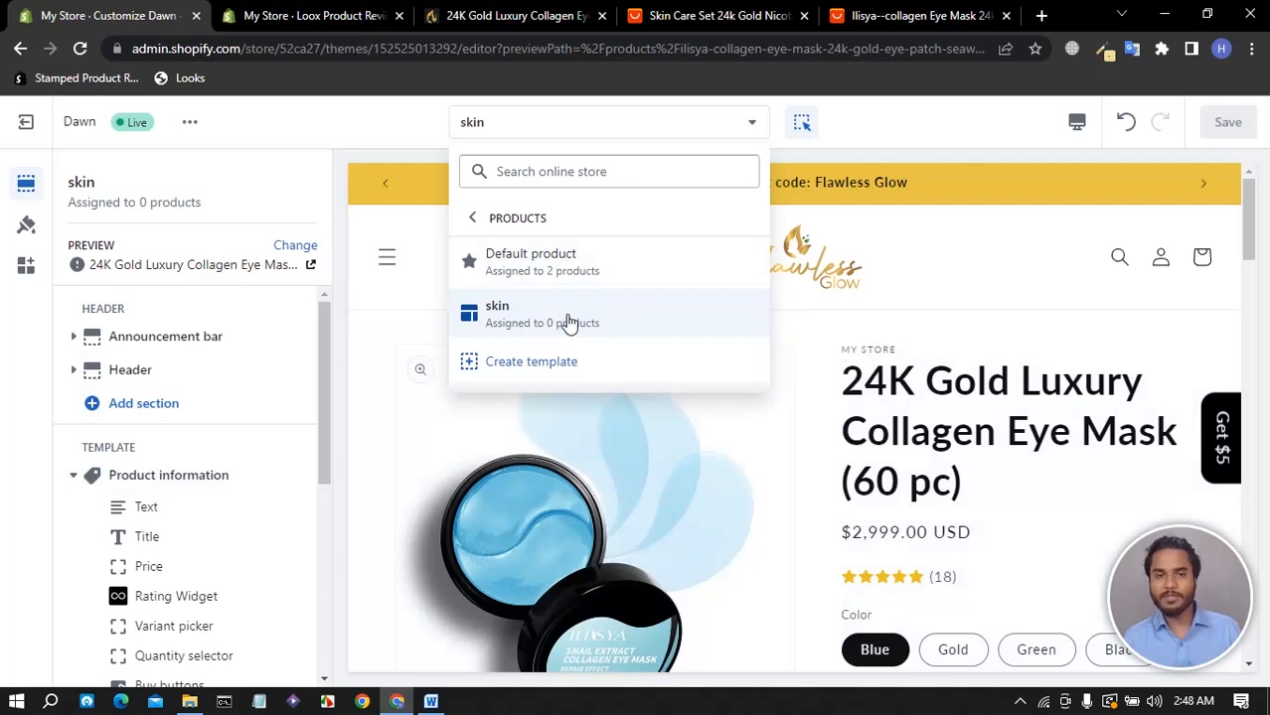
pyautogui.click(538, 335)
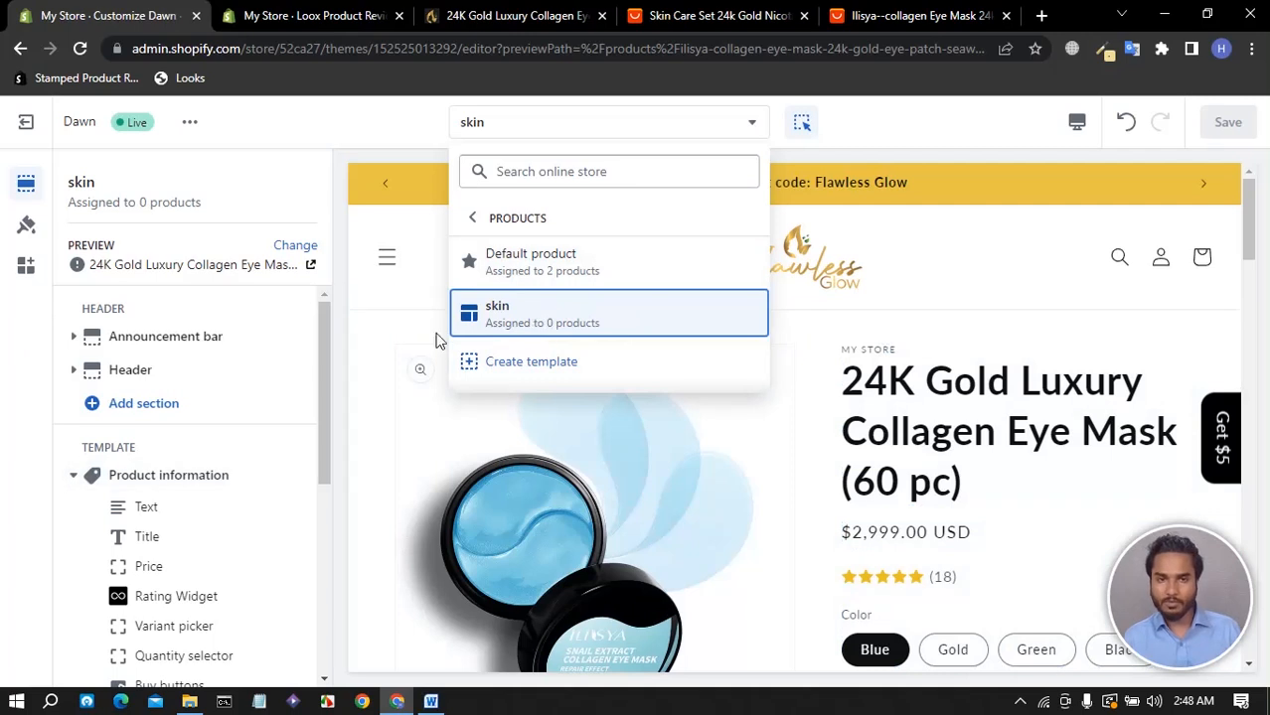
pyautogui.click(117, 201)
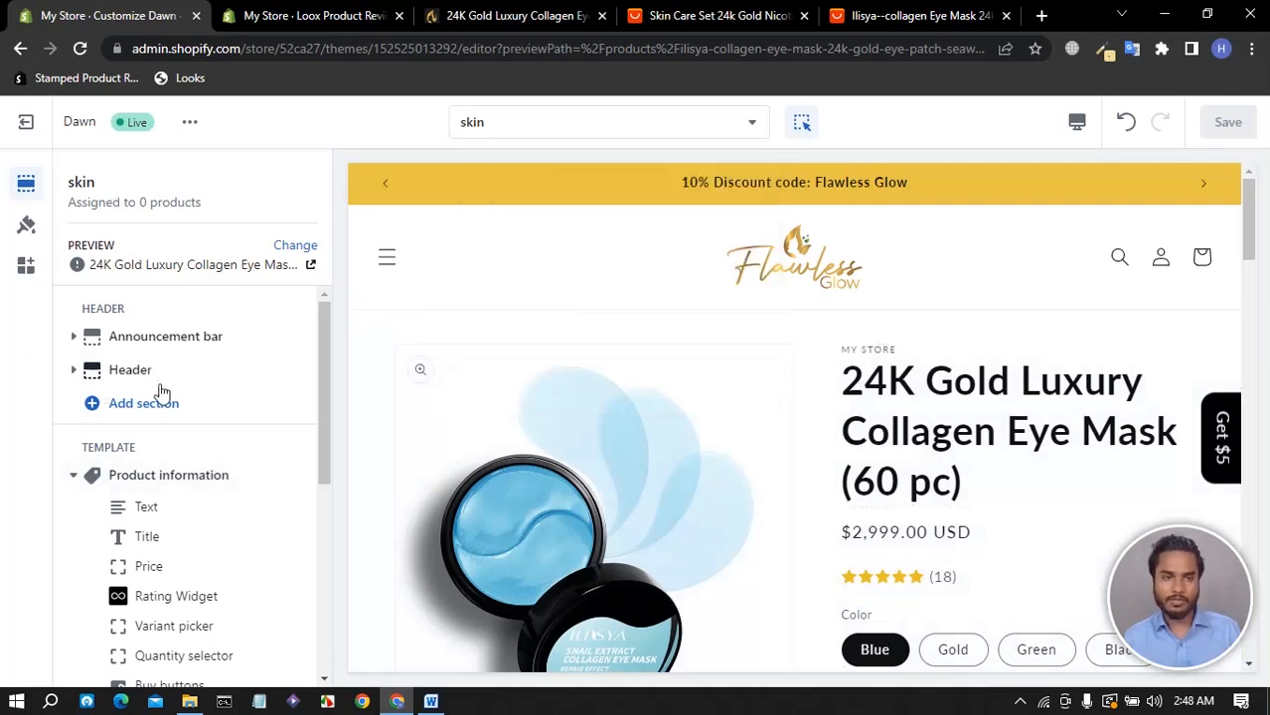
# - Review the skin template's sections and blocks against the product page preview, including the reviews widget and shipping text
pyautogui.scroll(-5, 170, 517)
pyautogui.click(169, 487)
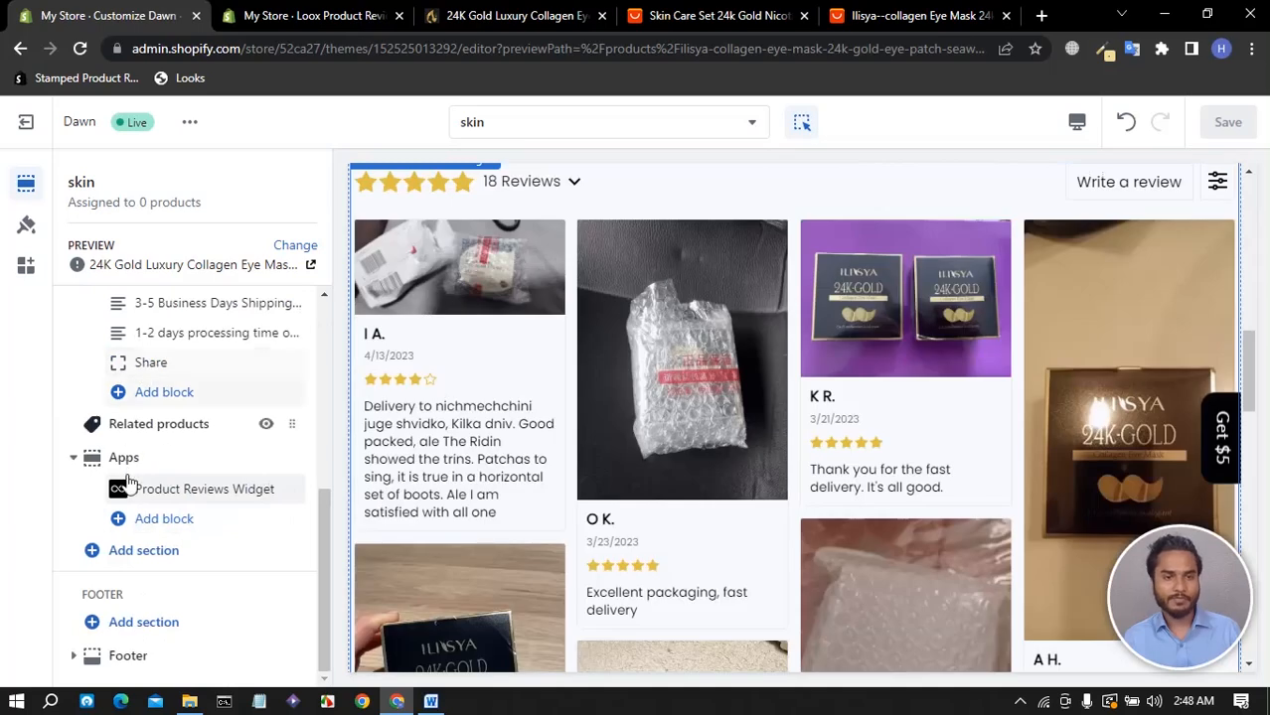
pyautogui.scroll(6, 763, 405)
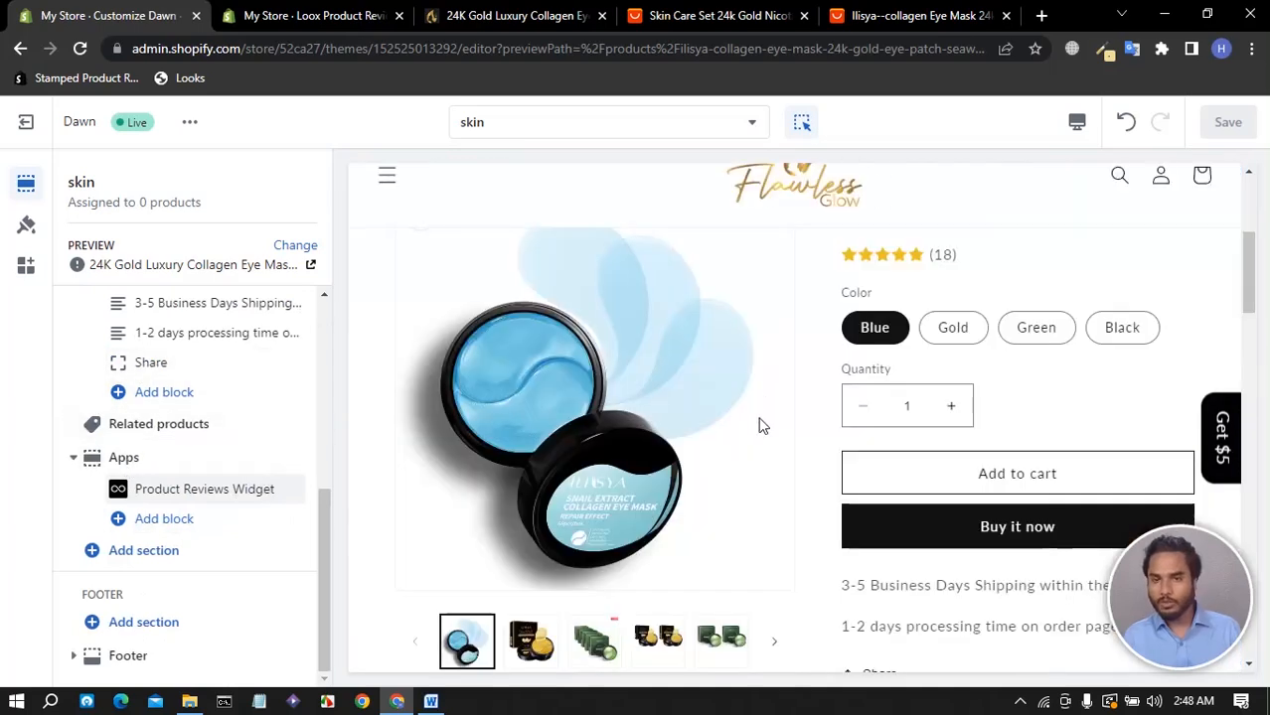
pyautogui.scroll(-3, 969, 525)
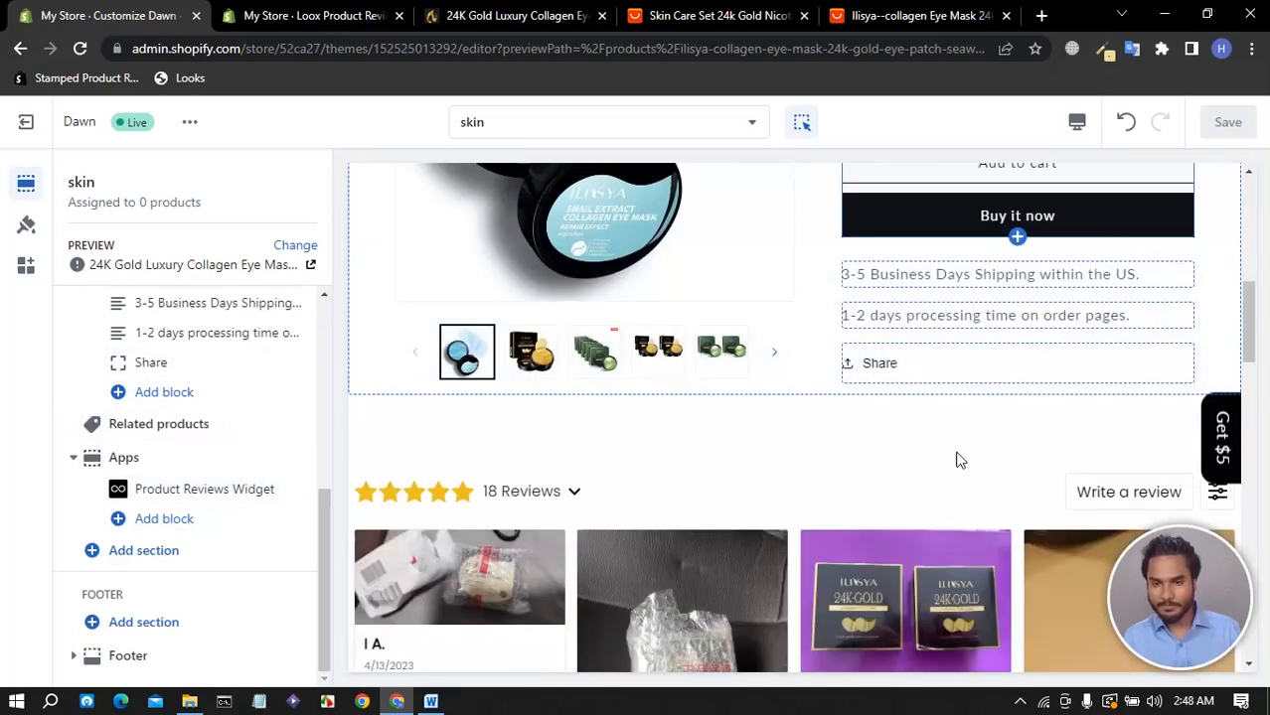
pyautogui.click(853, 289)
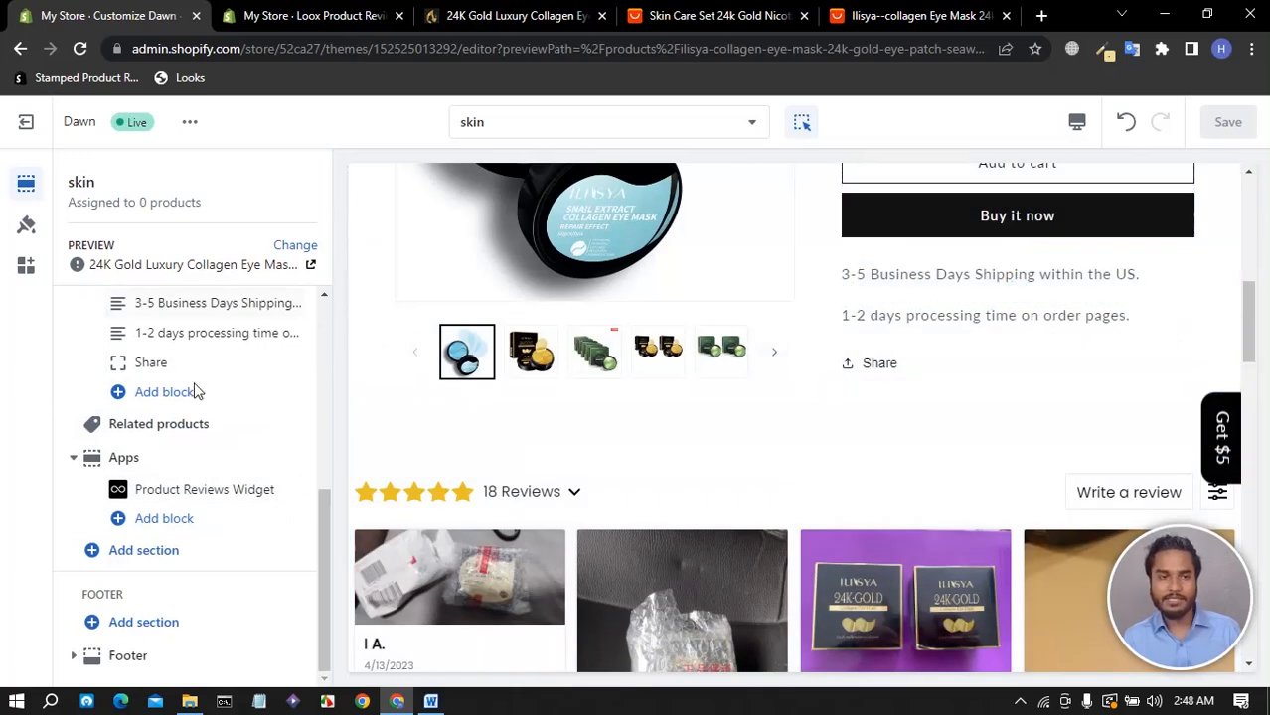
pyautogui.scroll(5, 196, 389)
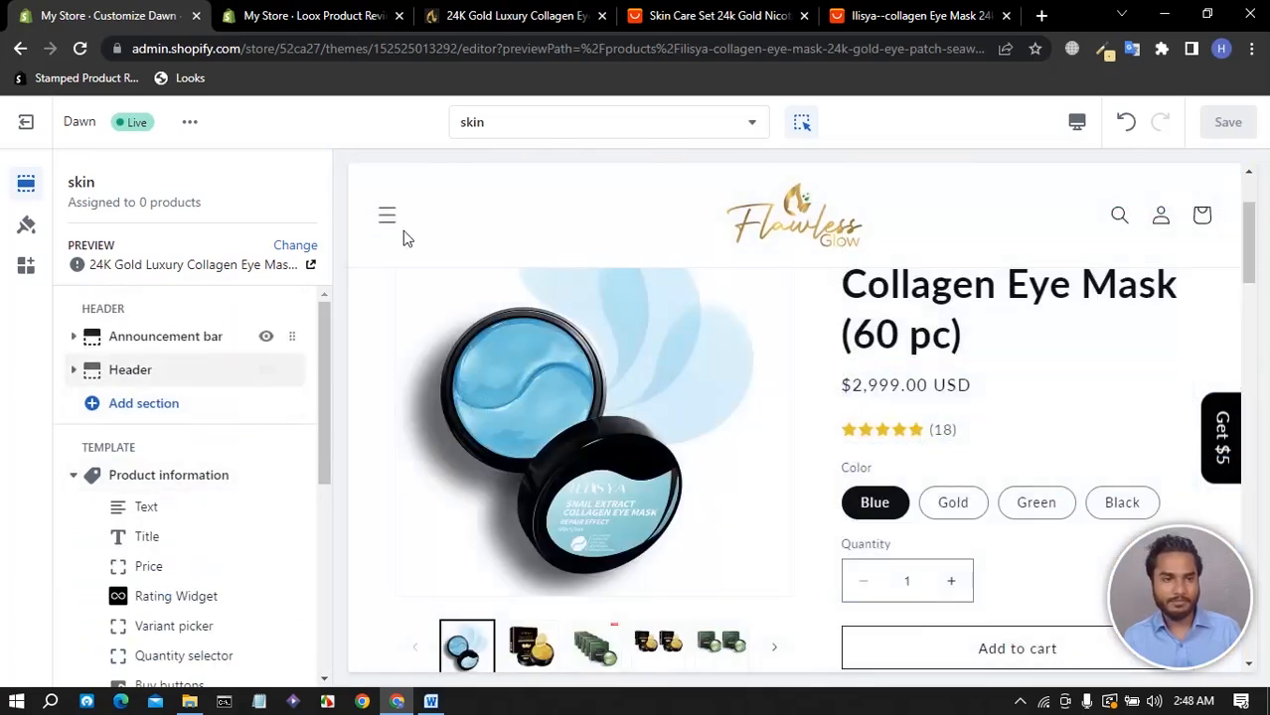
pyautogui.scroll(-3, 895, 407)
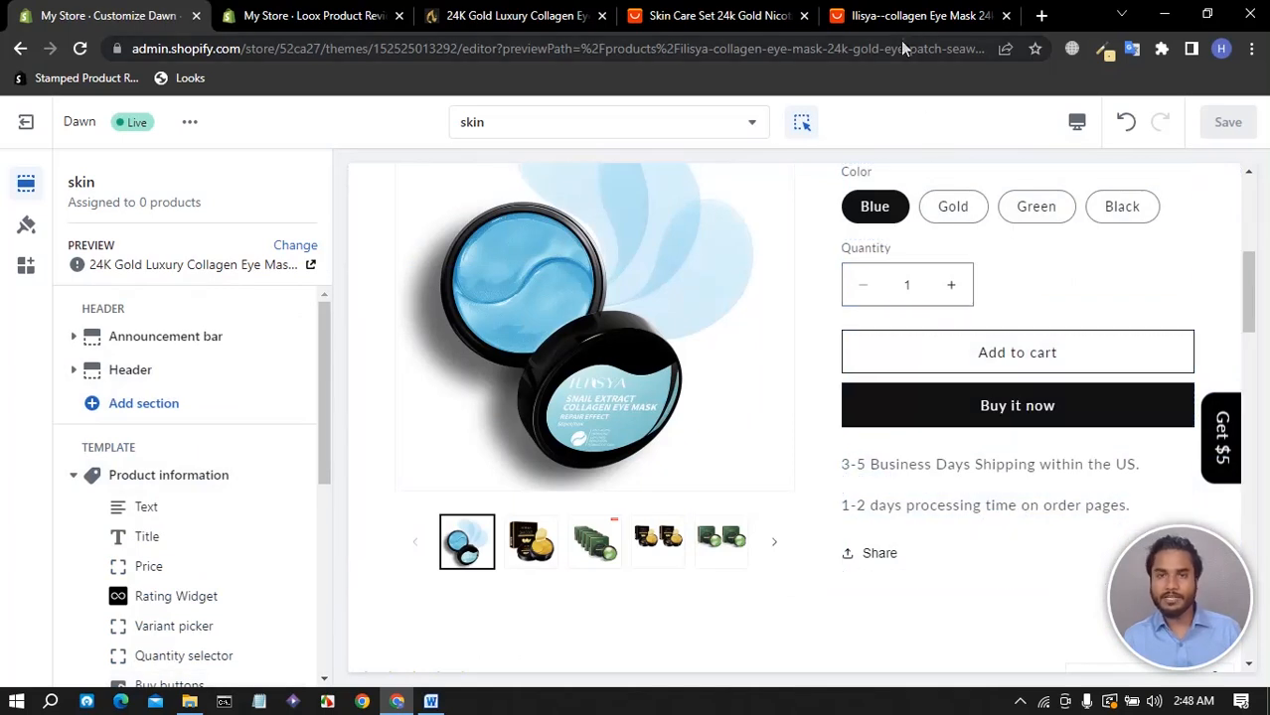
# - Switch to the AliExpress Ilisya collagen eye mask page and copy the "Main Effect" heading from its description
pyautogui.click(919, 16)
pyautogui.scroll(2, 557, 288)
pyautogui.scroll(10, 569, 309)
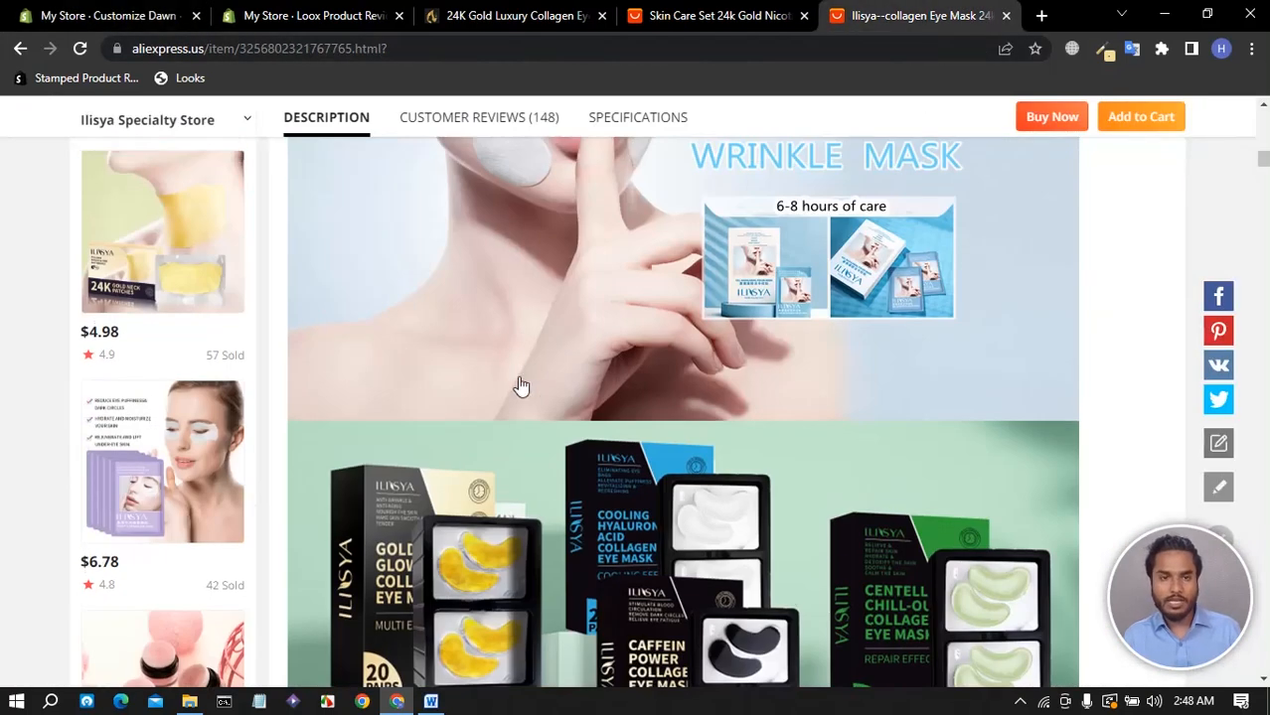
pyautogui.scroll(5, 477, 415)
pyautogui.scroll(-12, 478, 415)
pyautogui.scroll(-15, 484, 426)
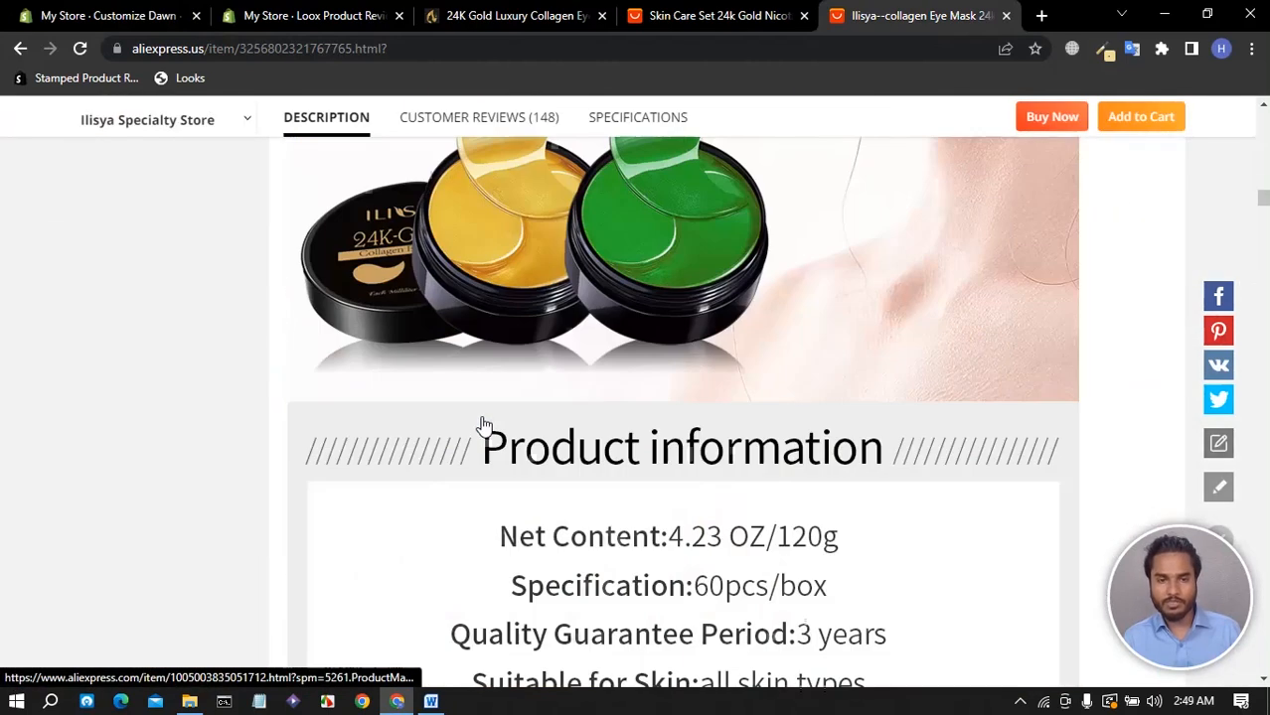
pyautogui.scroll(18, 483, 416)
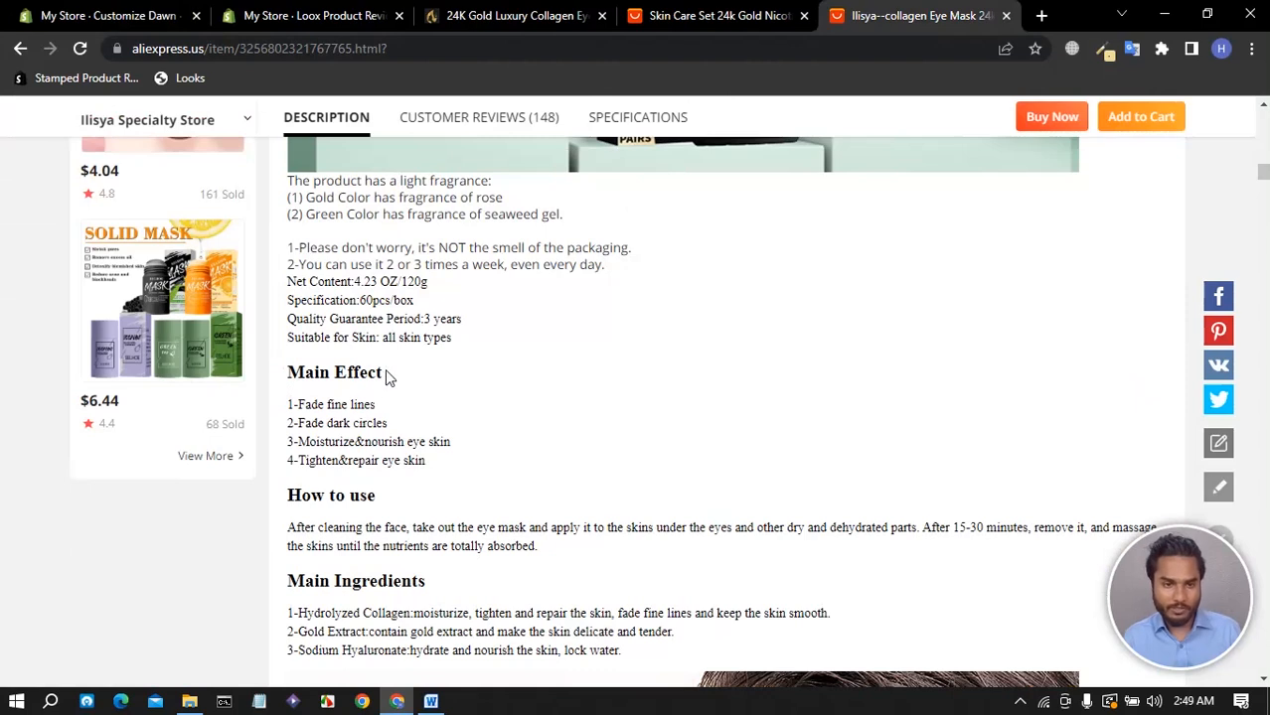
pyautogui.moveTo(385, 375); pyautogui.dragTo(282, 374)
pyautogui.rightClick(336, 379)
pyautogui.click(363, 393)
# - Back in the Shopify theme editor, add a Collapsible row block to Product information with the heading "Main Effect"
pyautogui.click(140, 27)
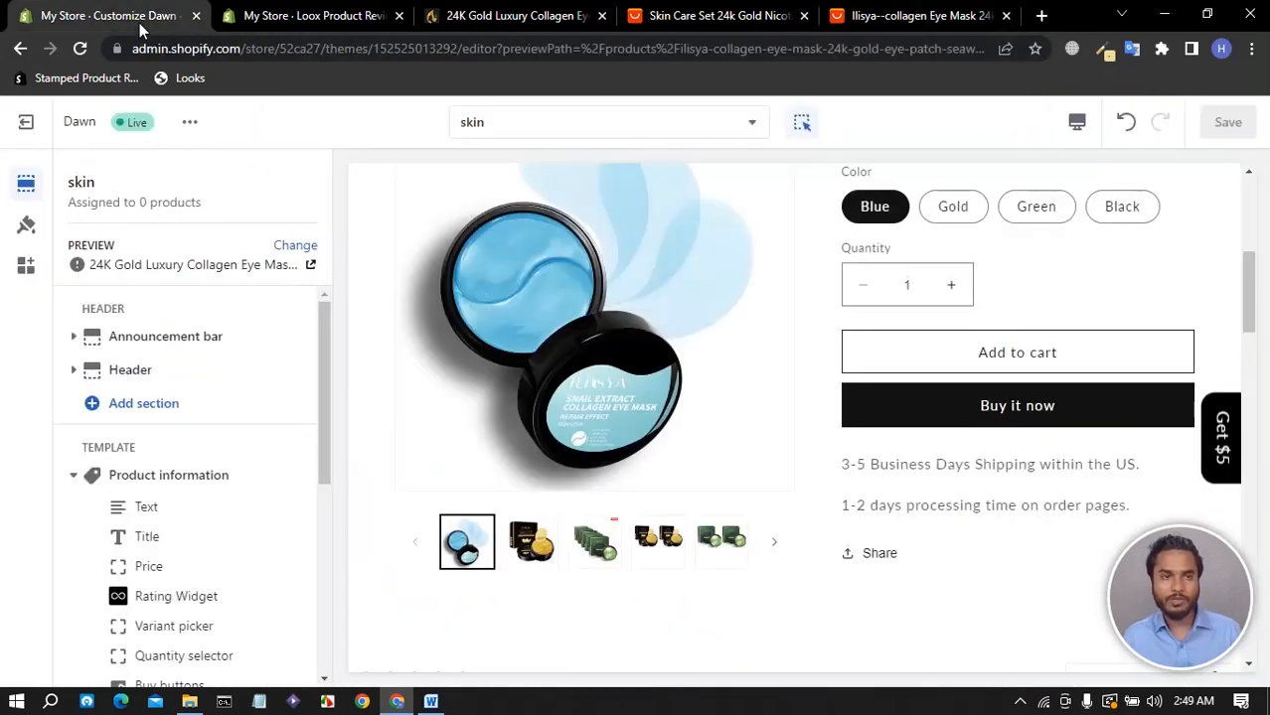
pyautogui.scroll(-3, 130, 522)
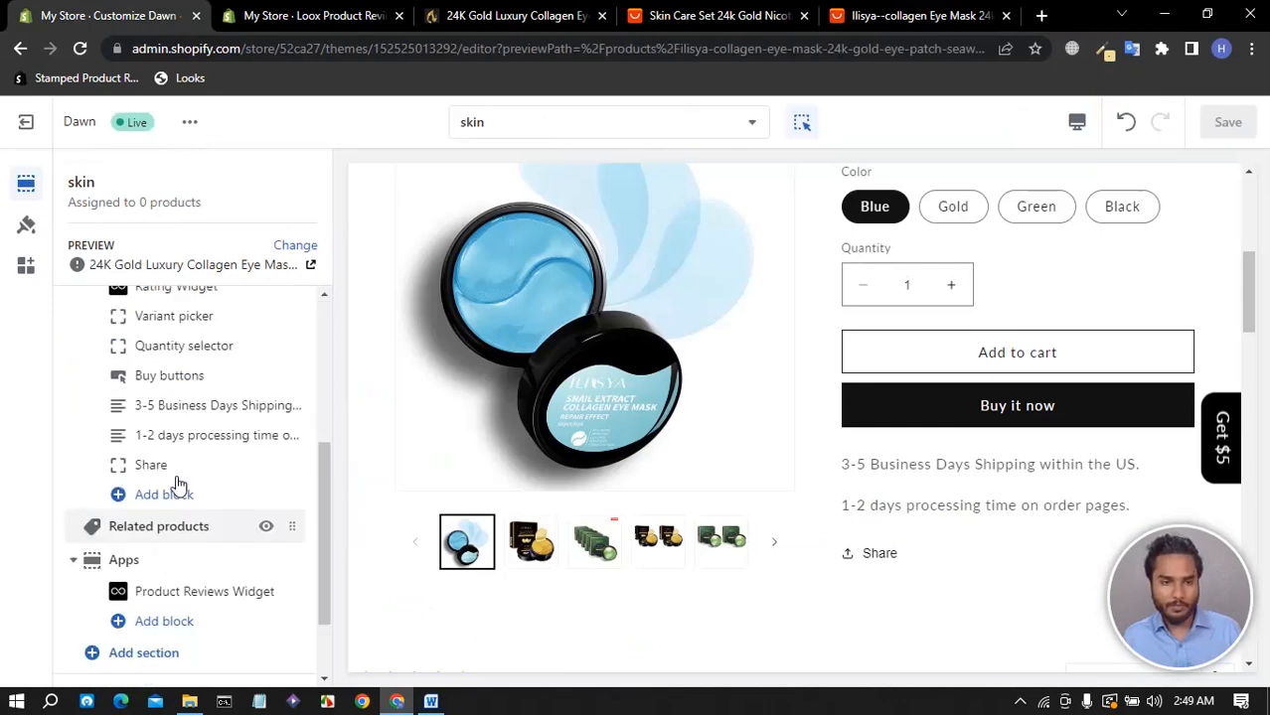
pyautogui.click(161, 497)
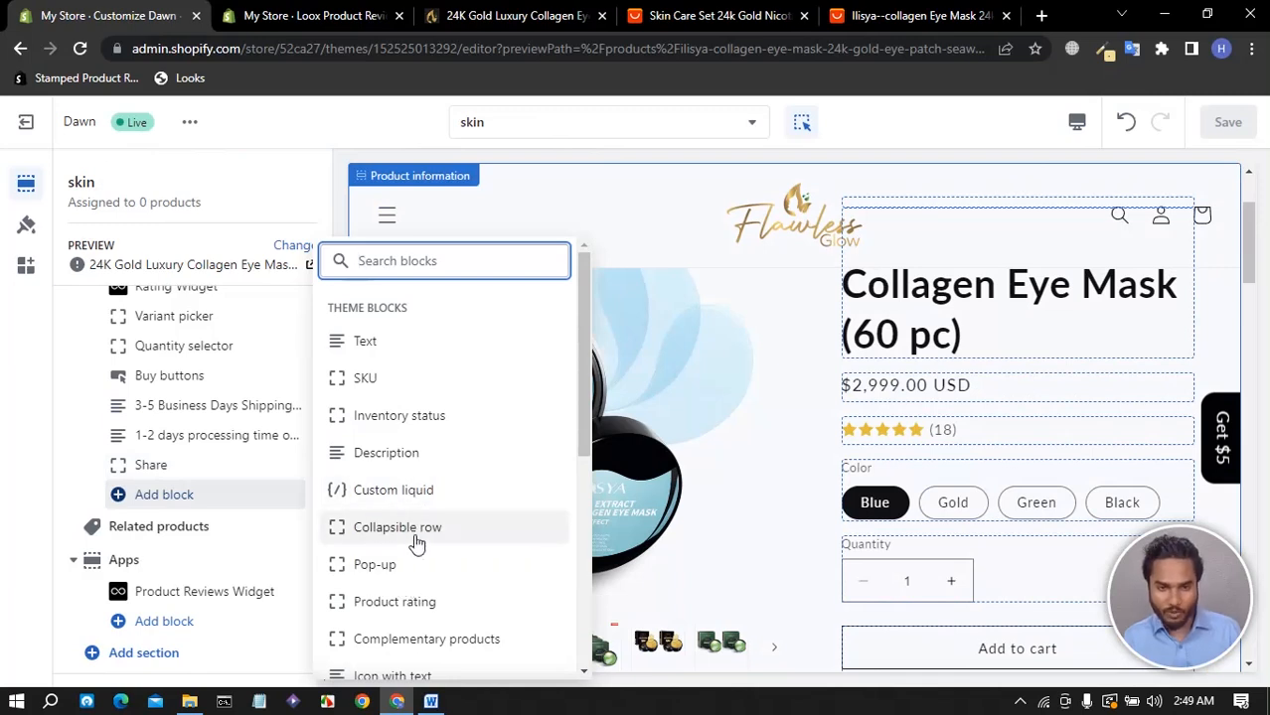
pyautogui.click(418, 537)
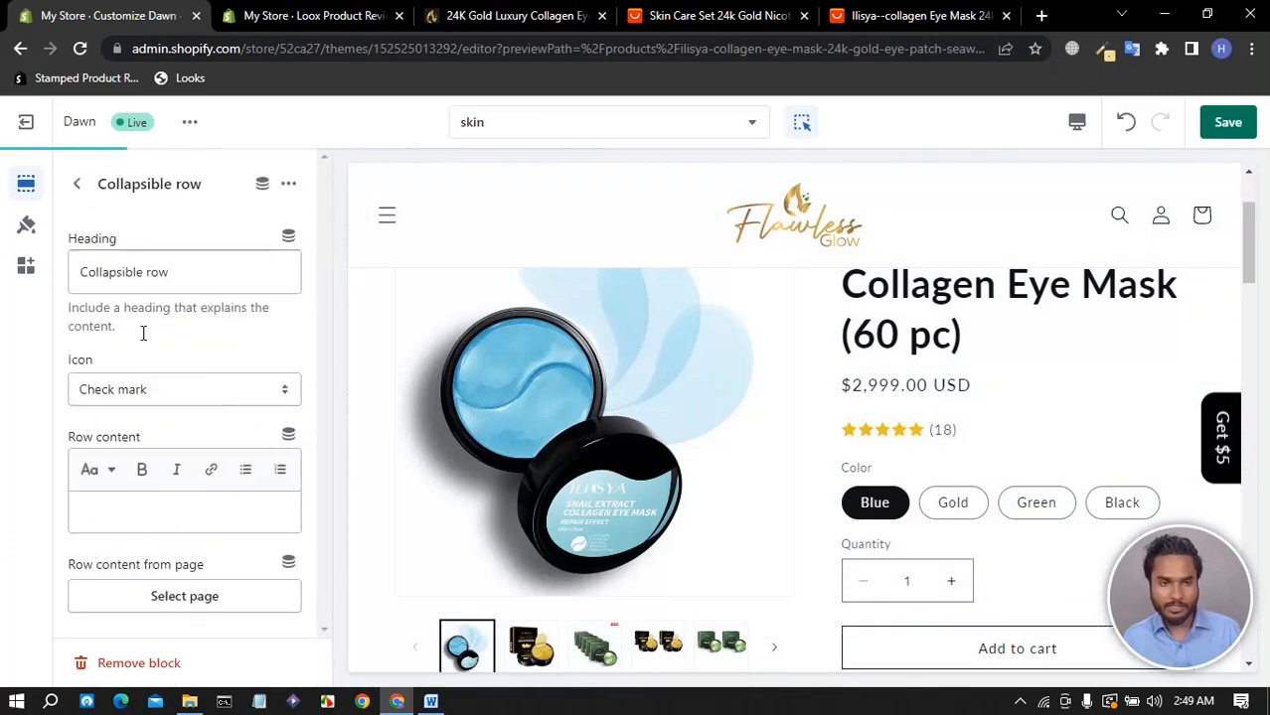
pyautogui.moveTo(176, 275); pyautogui.dragTo(57, 281)
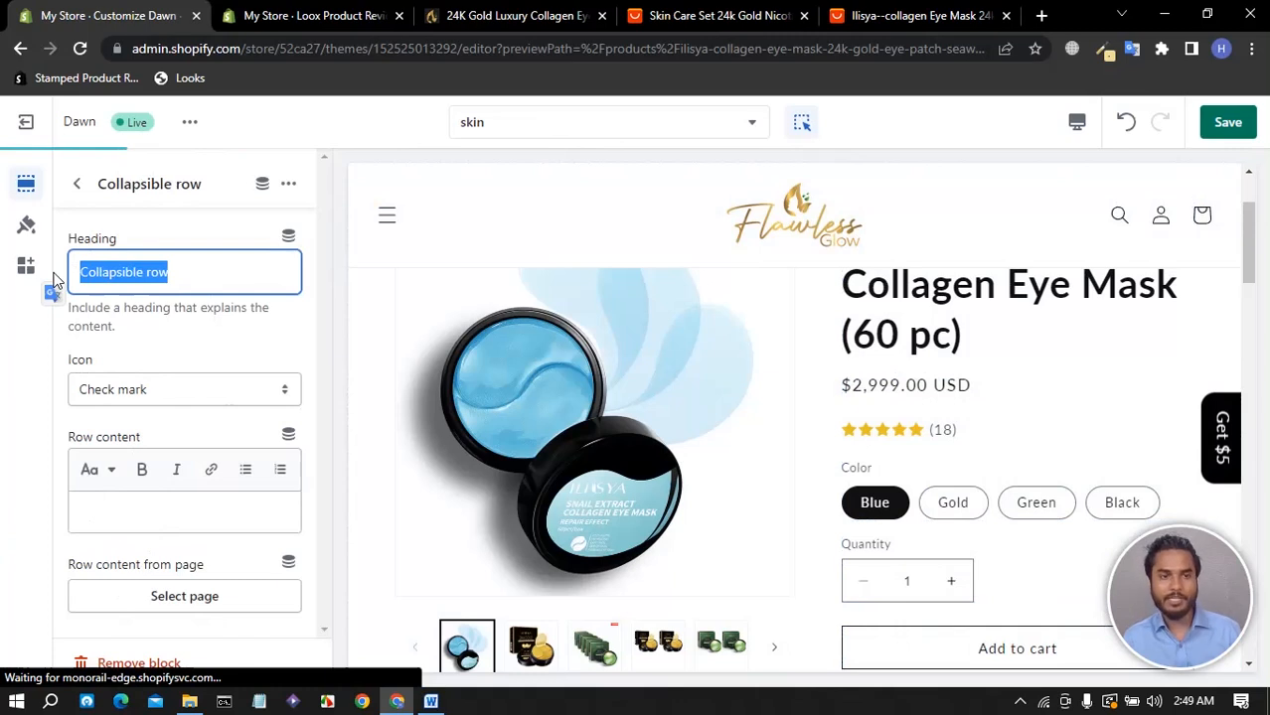
pyautogui.hotkey('ctrl', 'v')
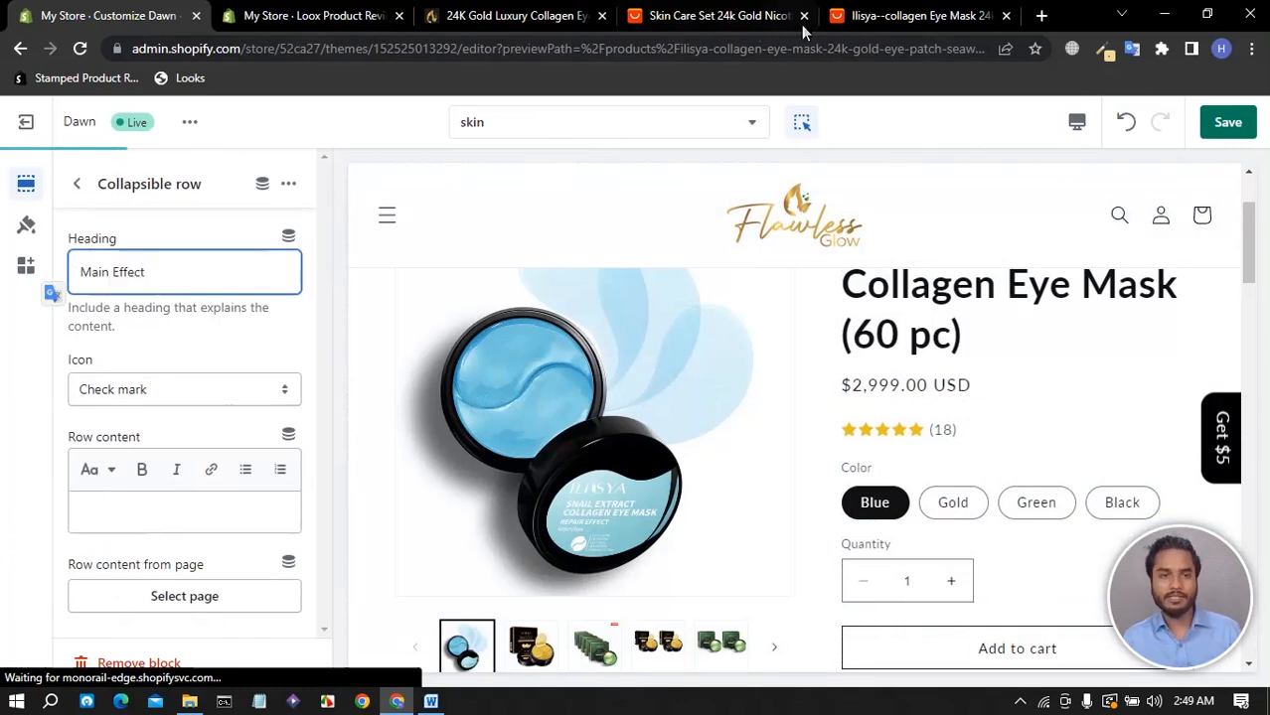
# - On the AliExpress eye mask page, copy the four Main Effect lines, from "1-Fade fine lines" to "4-Tighten&repair eye skin"
pyautogui.click(855, 23)
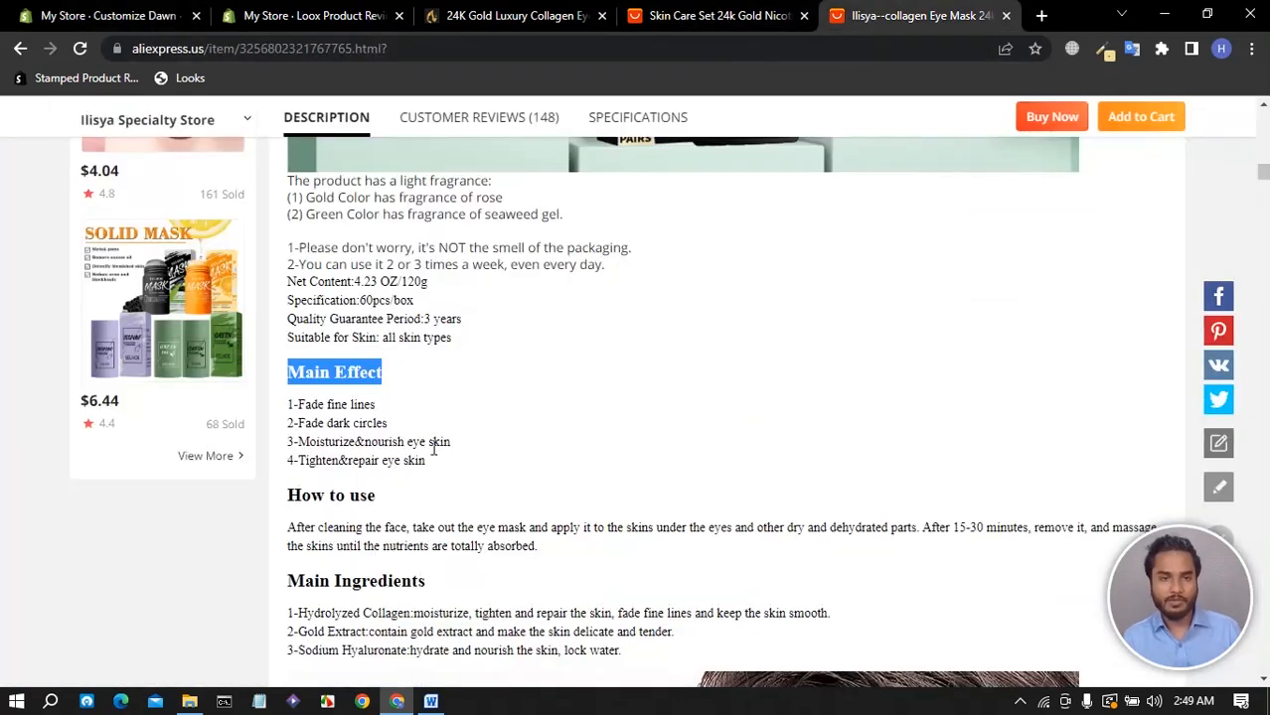
pyautogui.moveTo(435, 468); pyautogui.dragTo(279, 411)
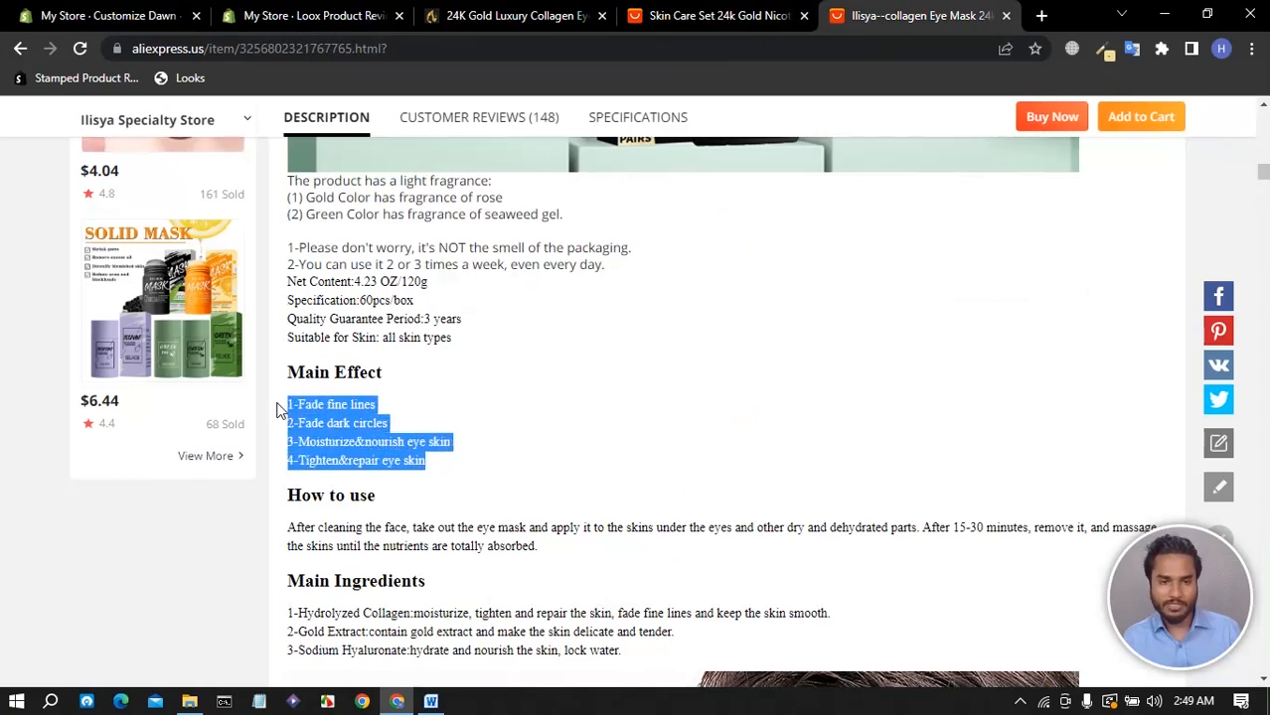
pyautogui.rightClick(318, 420)
pyautogui.click(344, 435)
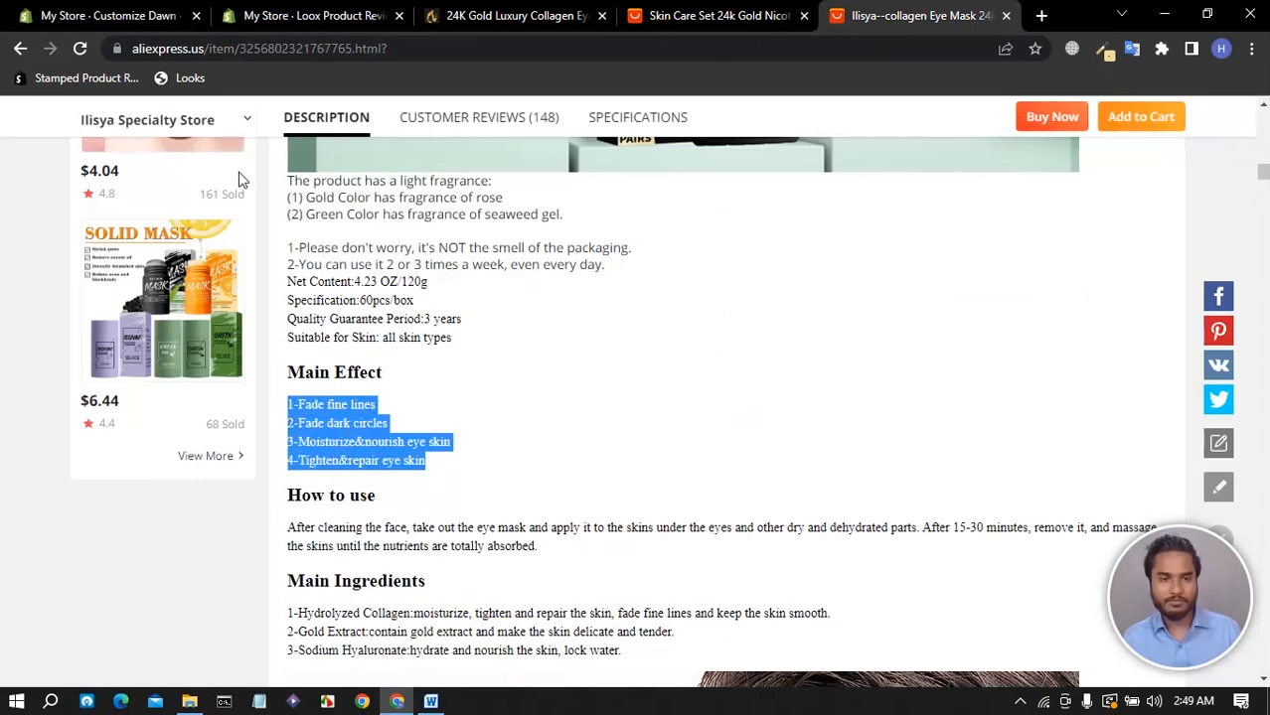
# - Back in the Shopify theme editor, paste the four copied Main Effect lines into the Main Effect row's content
pyautogui.click(487, 20)
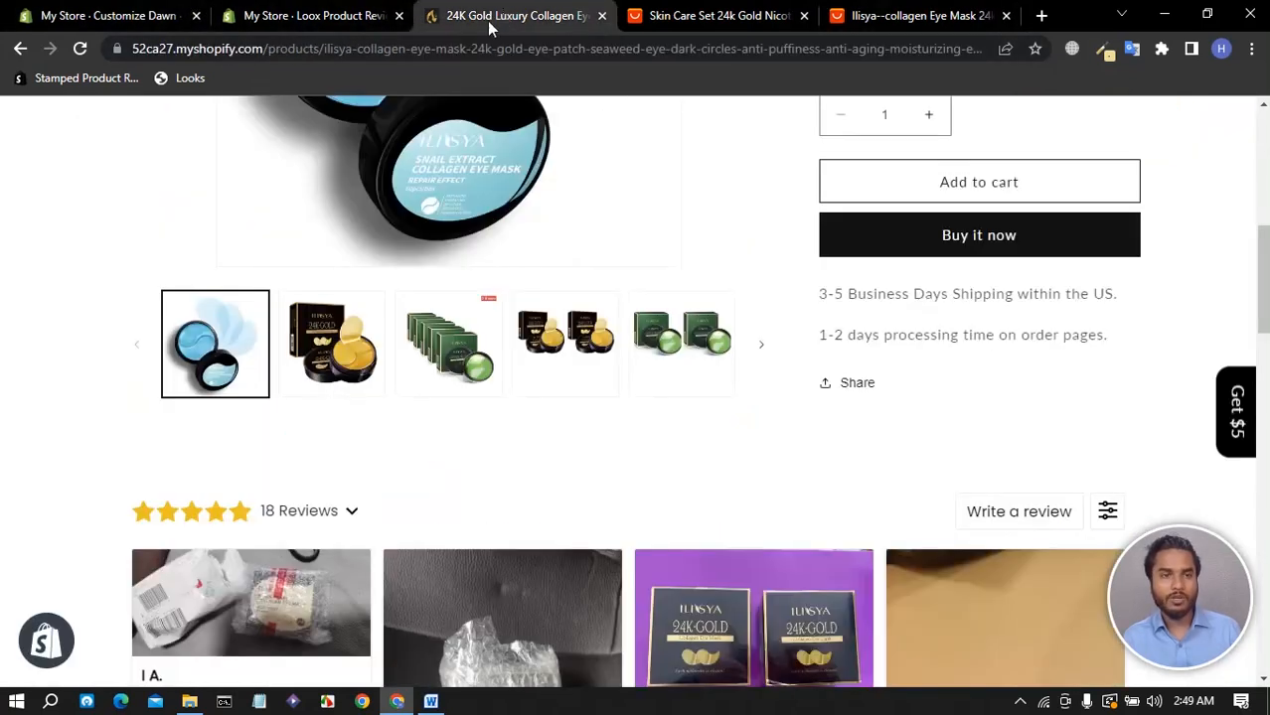
pyautogui.click(304, 22)
pyautogui.click(715, 15)
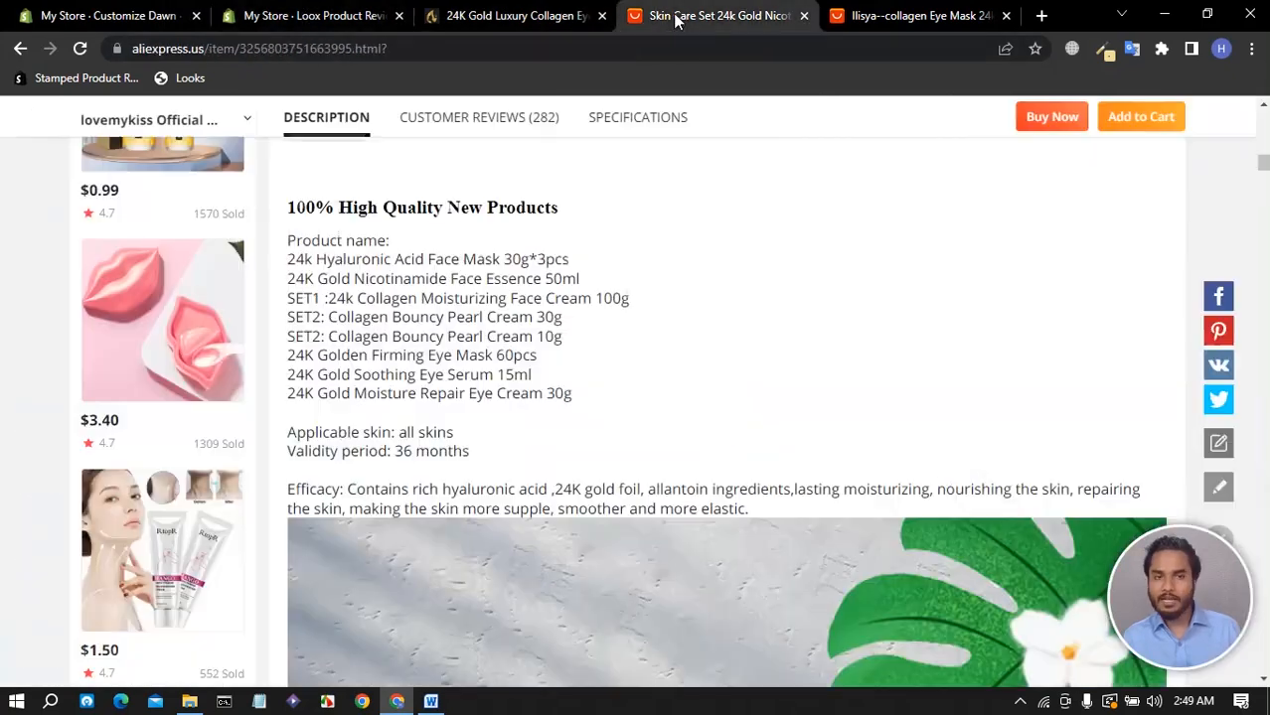
pyautogui.click(109, 16)
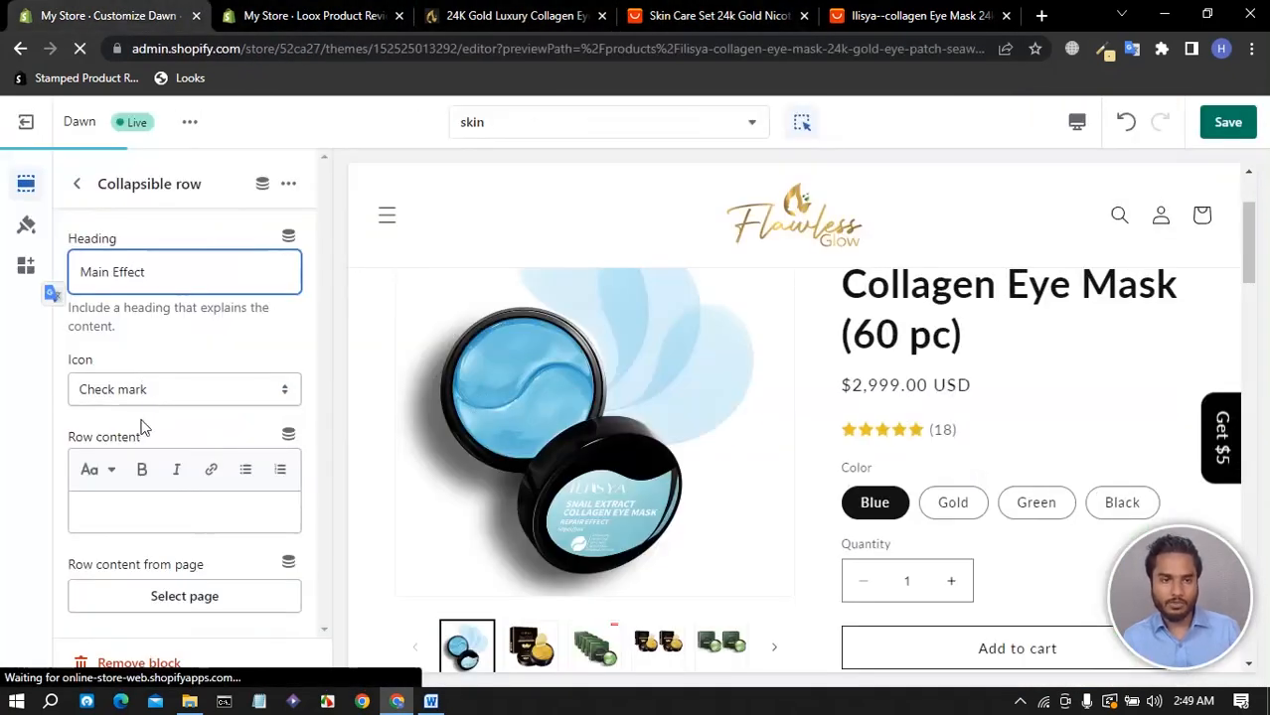
pyautogui.click(137, 508)
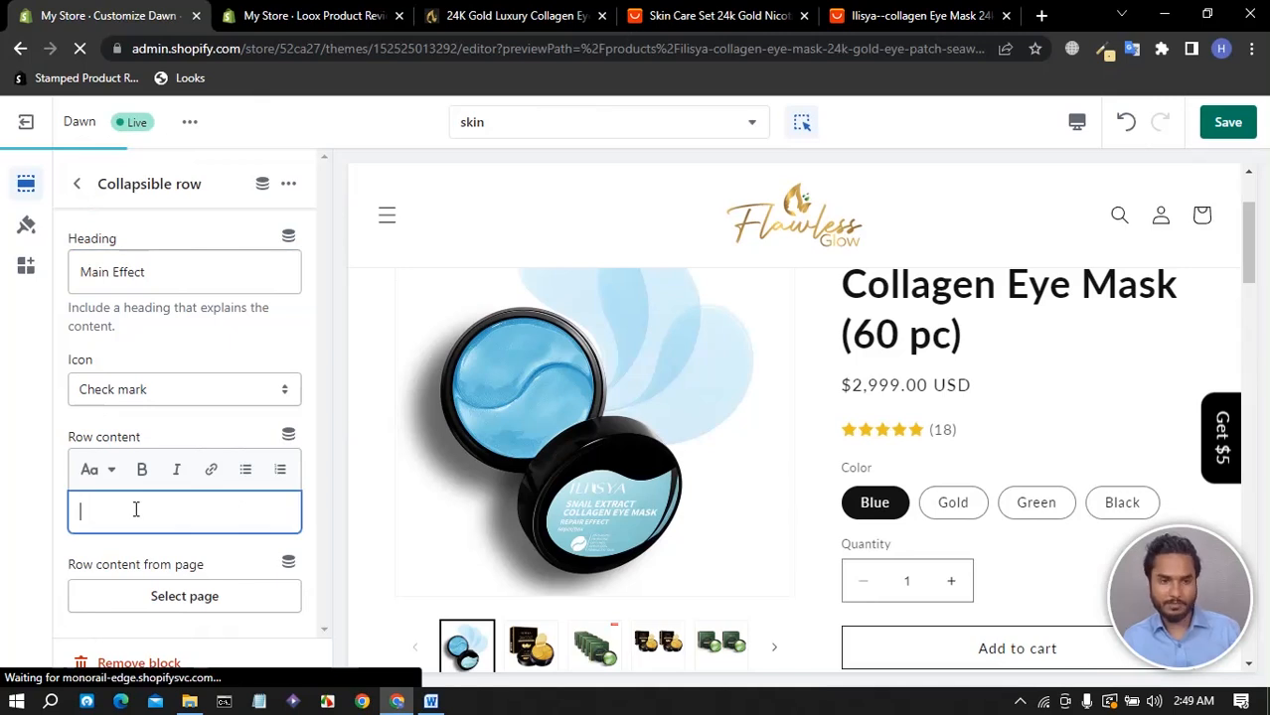
pyautogui.hotkey('ctrl', 'v')
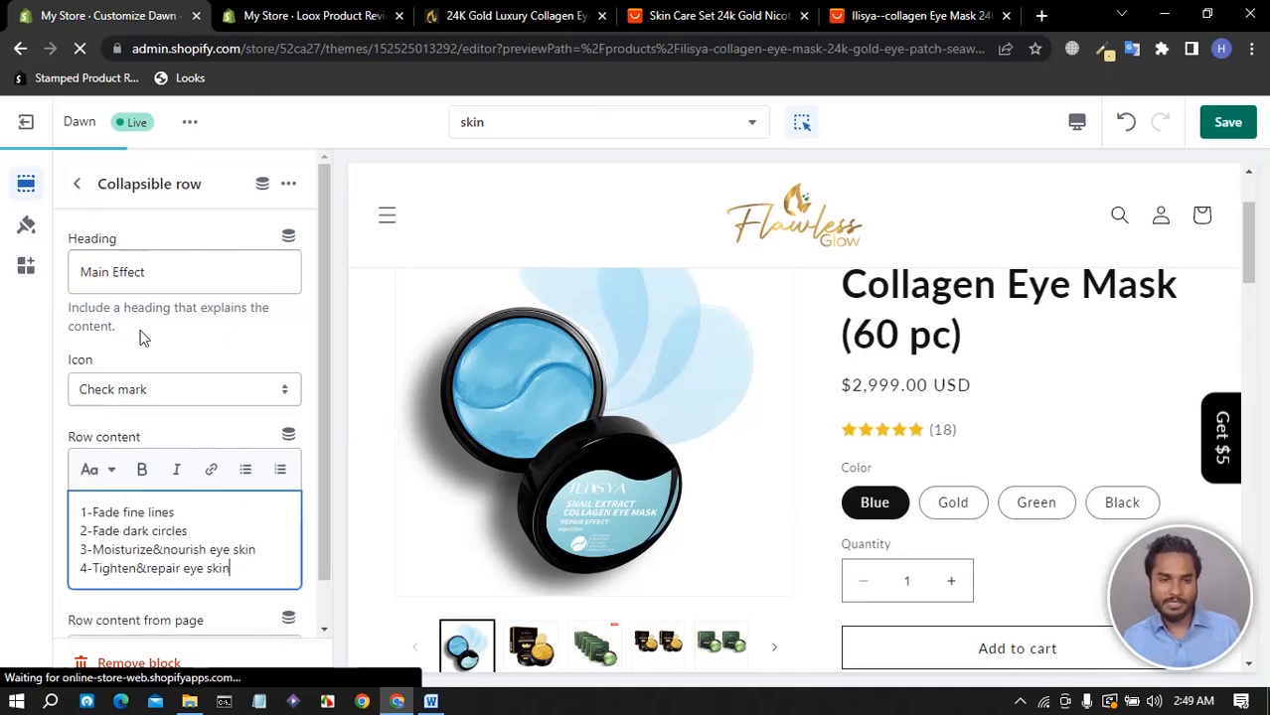
# - Set the Main Effect row's icon to None and return to the skin template's block list
pyautogui.click(150, 389)
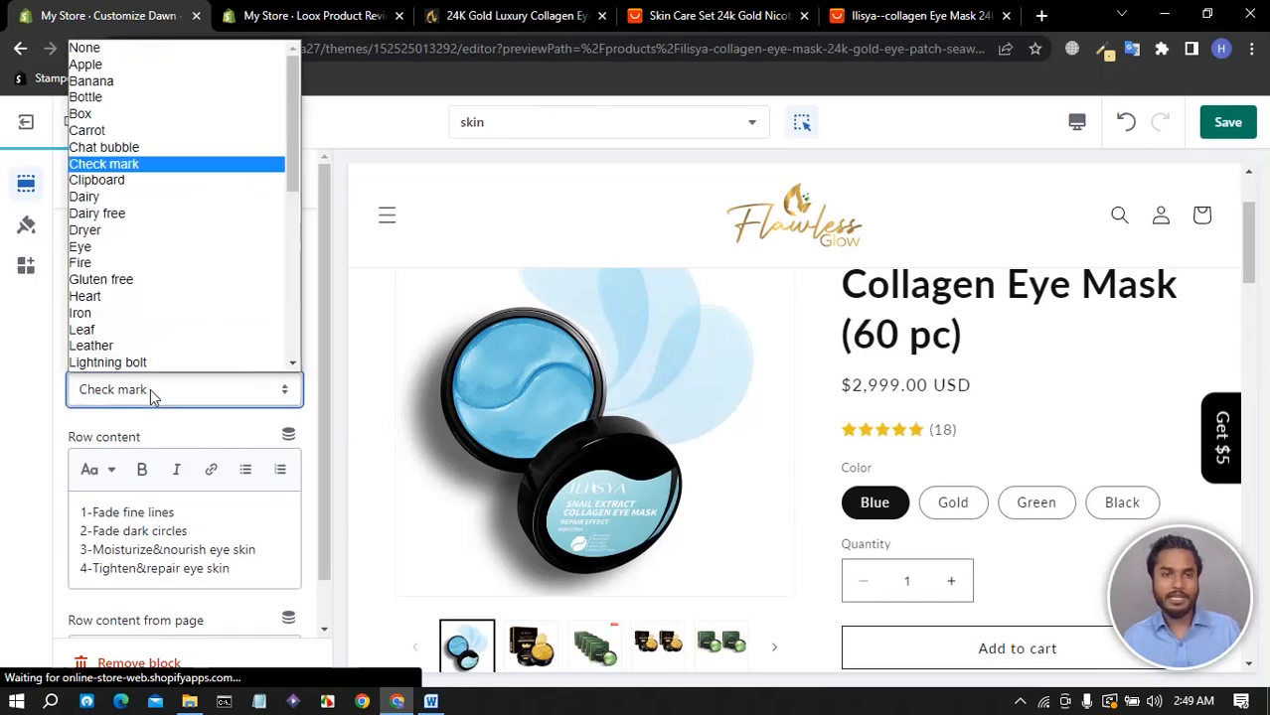
pyautogui.click(28, 356)
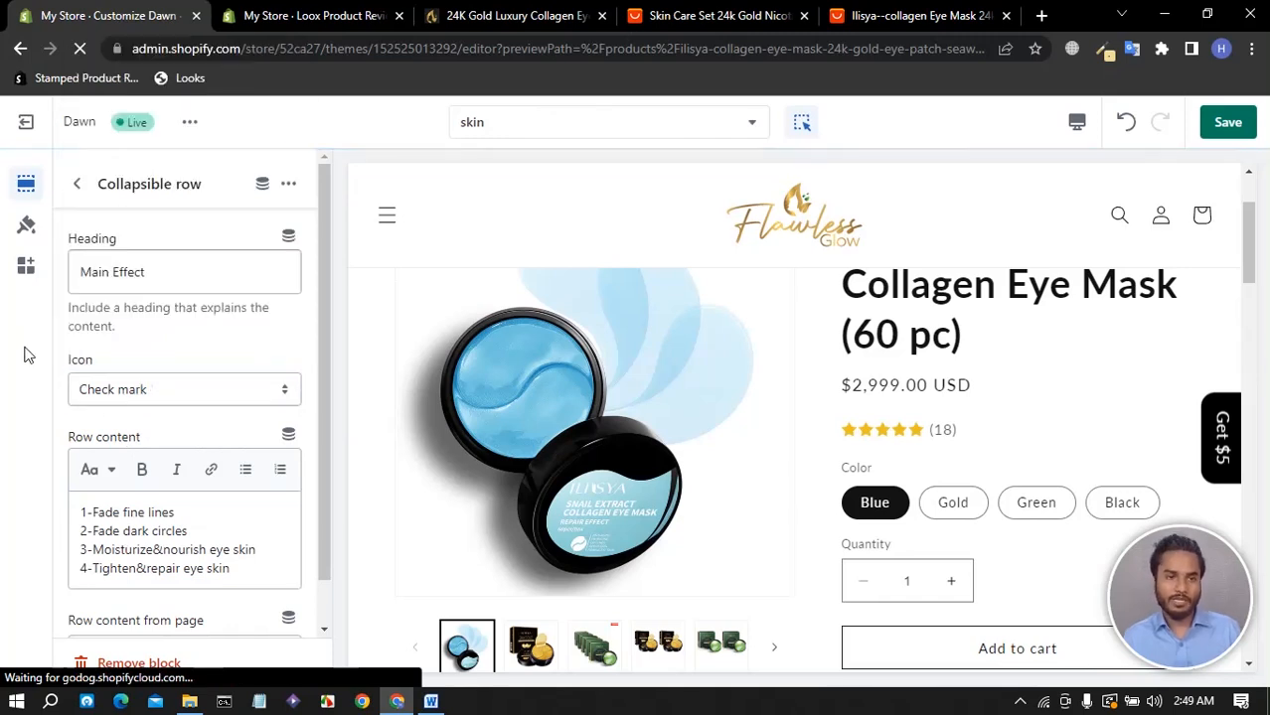
pyautogui.click(142, 393)
pyautogui.press('Escape')
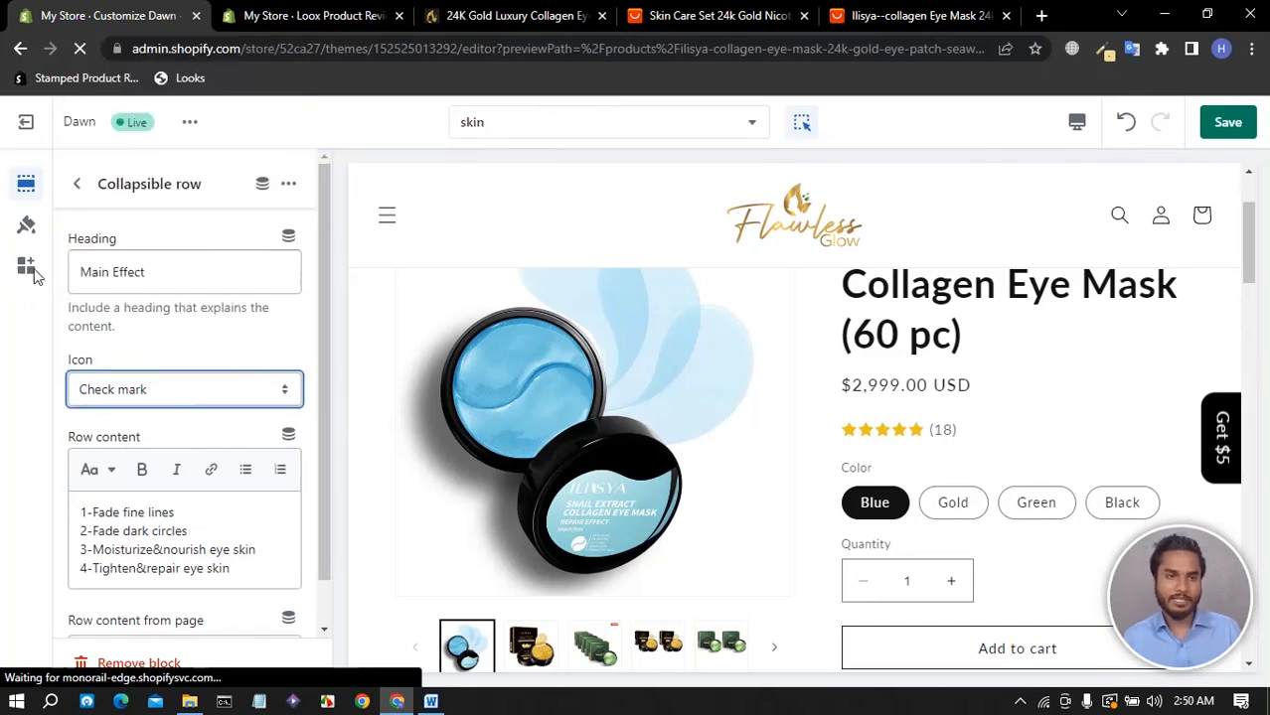
pyautogui.scroll(-9, 930, 348)
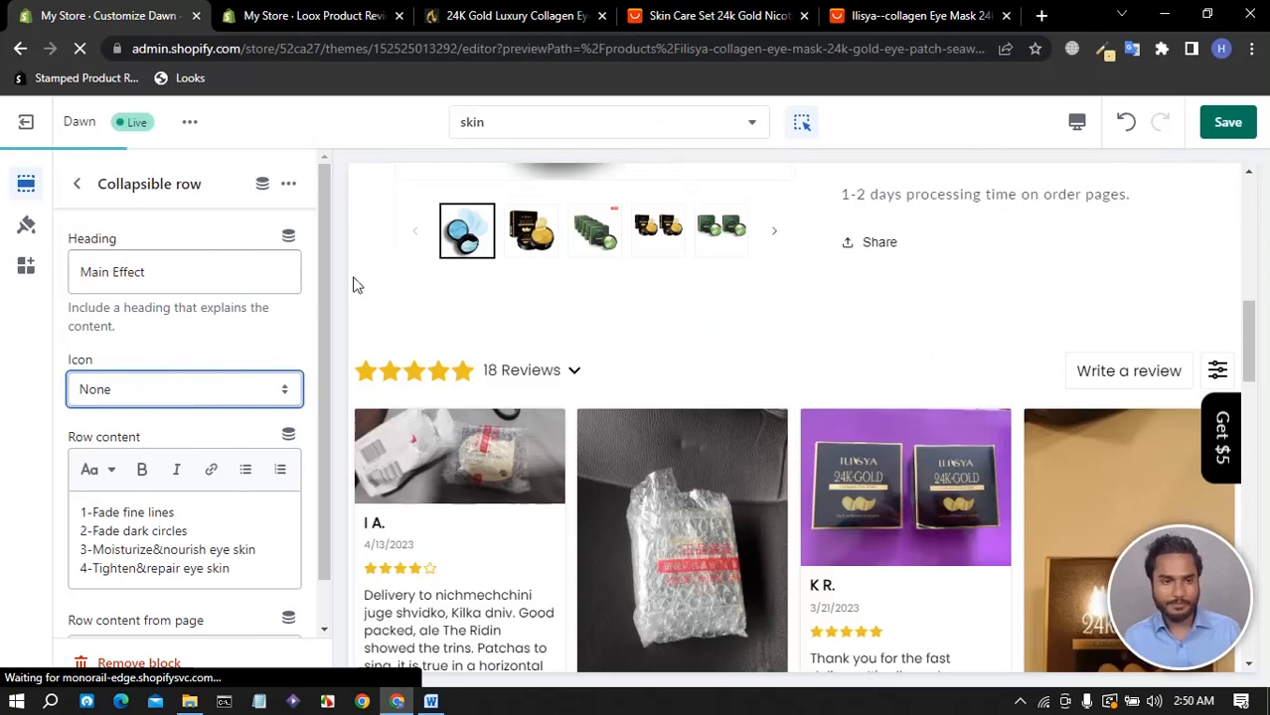
pyautogui.click(80, 188)
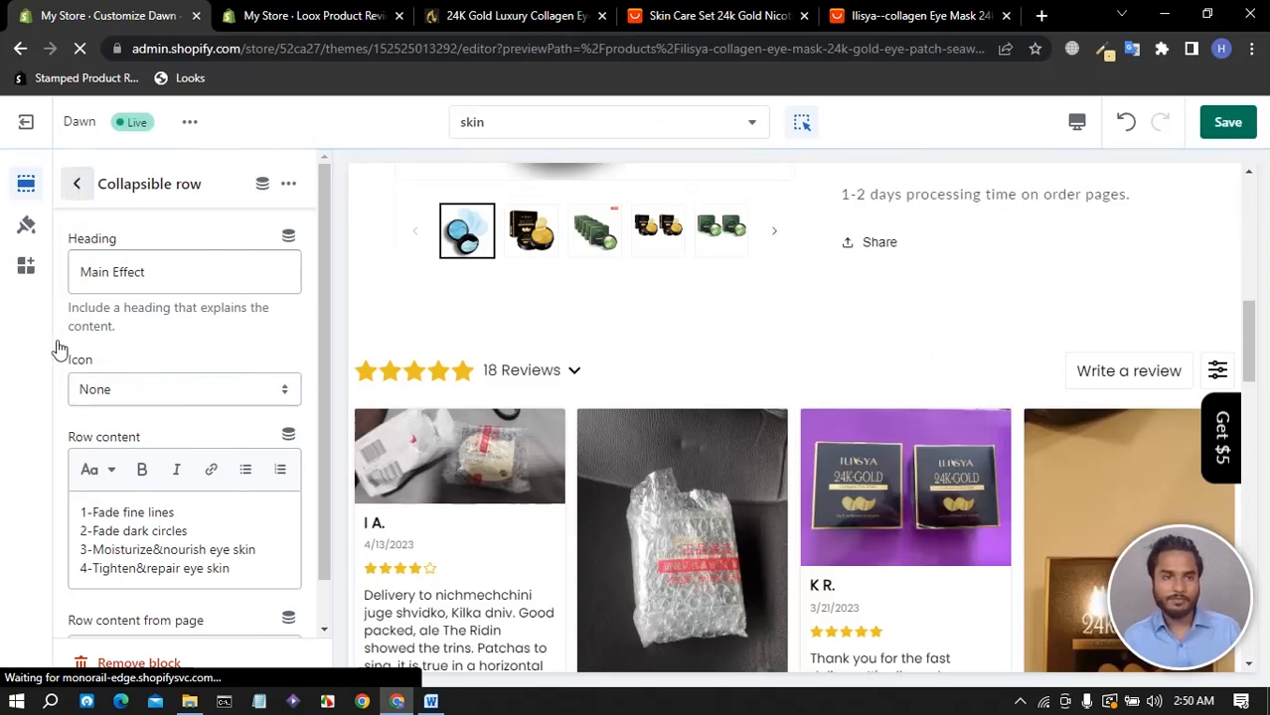
# - Switch to the AliExpress Ilisya eye mask page and copy the "How to use" heading from its description
pyautogui.click(887, 17)
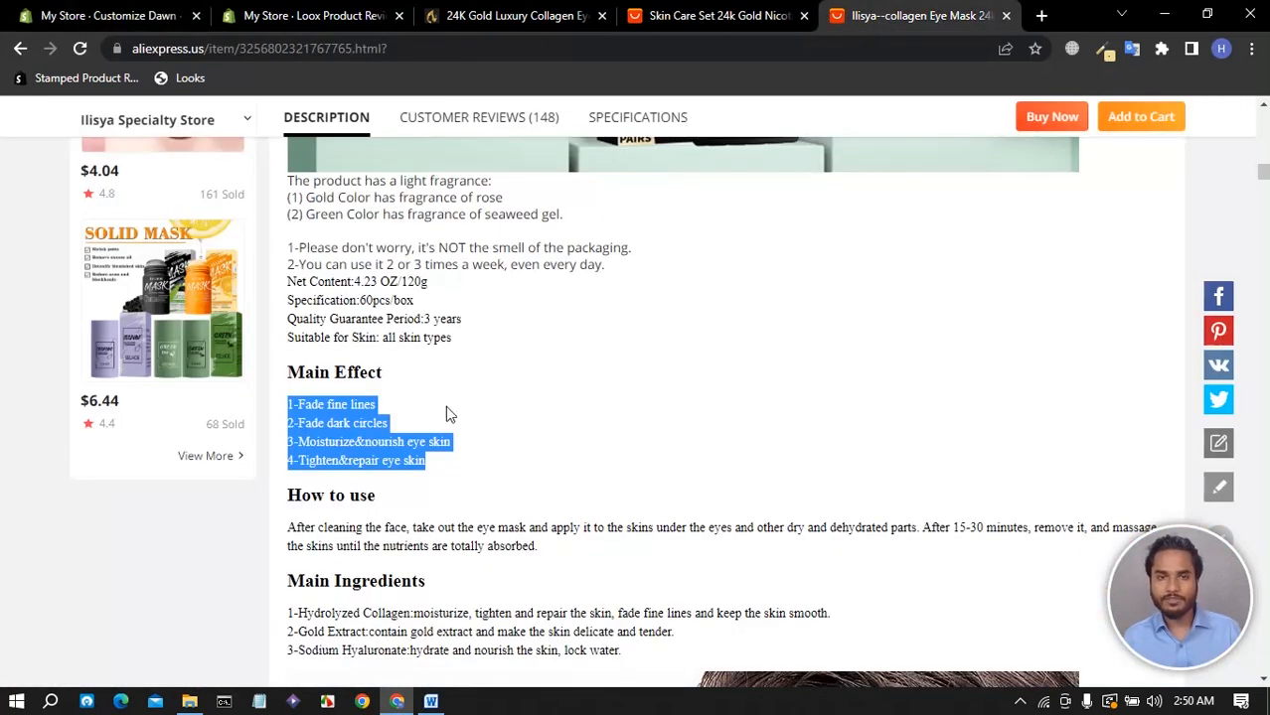
pyautogui.scroll(-3, 445, 410)
pyautogui.moveTo(377, 189); pyautogui.dragTo(278, 190)
pyautogui.rightClick(343, 191)
pyautogui.click(358, 201)
# - In the Shopify theme editor, add another Collapsible row block to Product information with the heading "How to use"
pyautogui.click(139, 15)
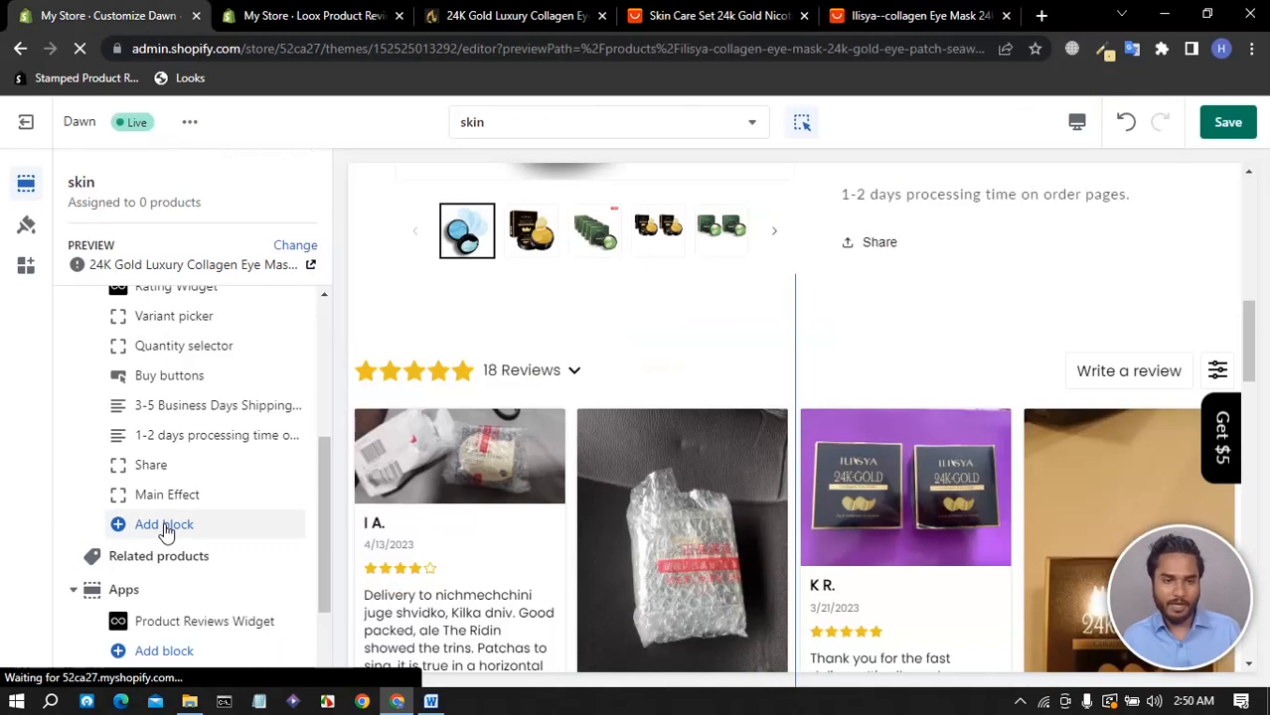
pyautogui.click(165, 529)
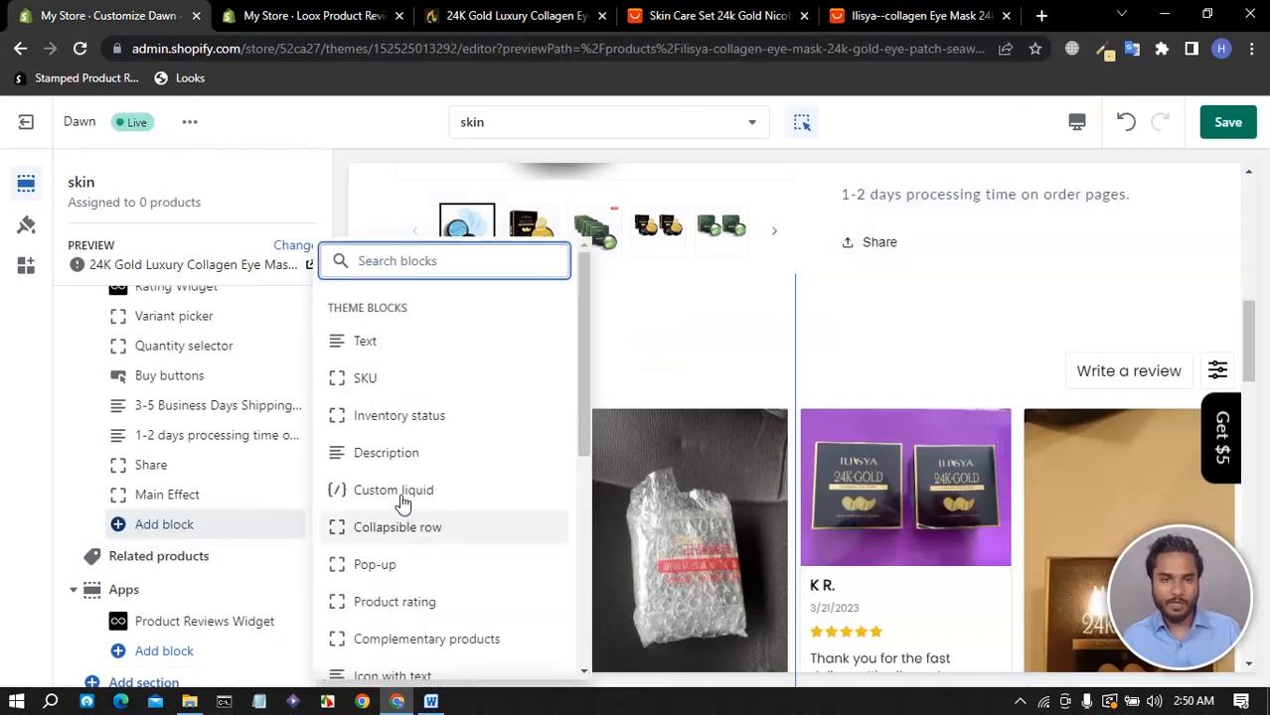
pyautogui.click(401, 537)
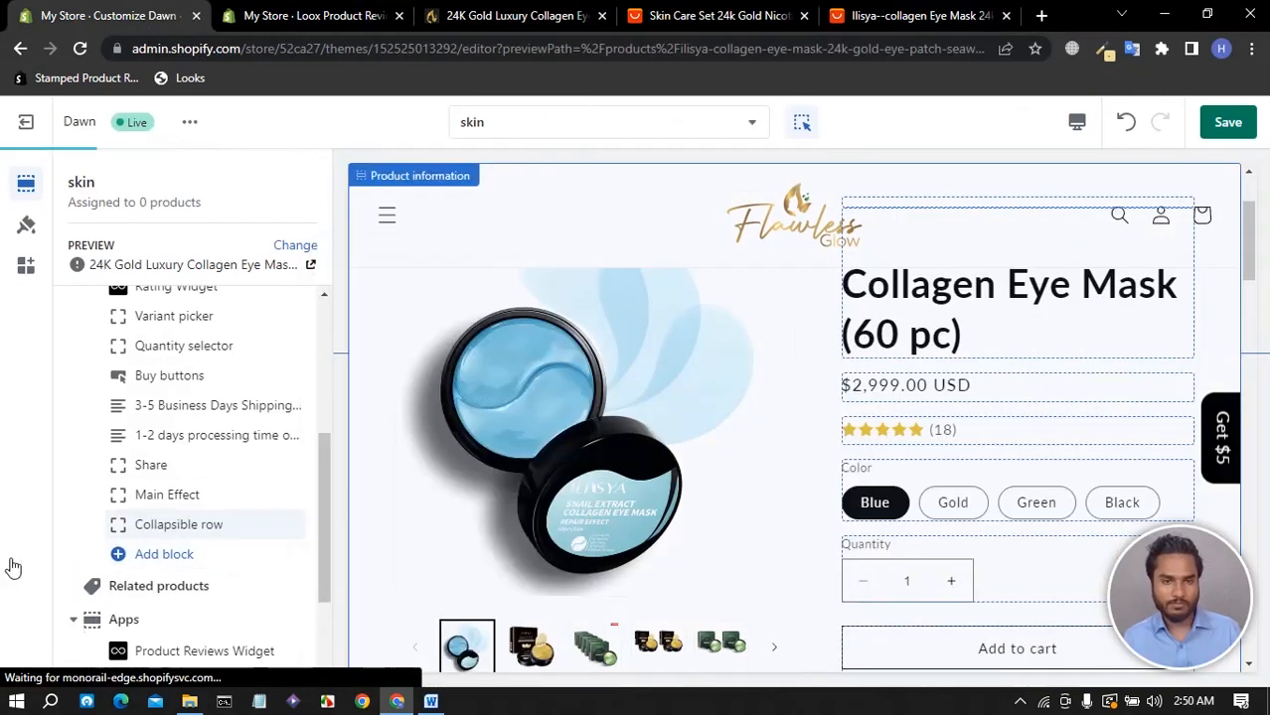
pyautogui.click(176, 526)
pyautogui.moveTo(173, 279); pyautogui.dragTo(54, 273)
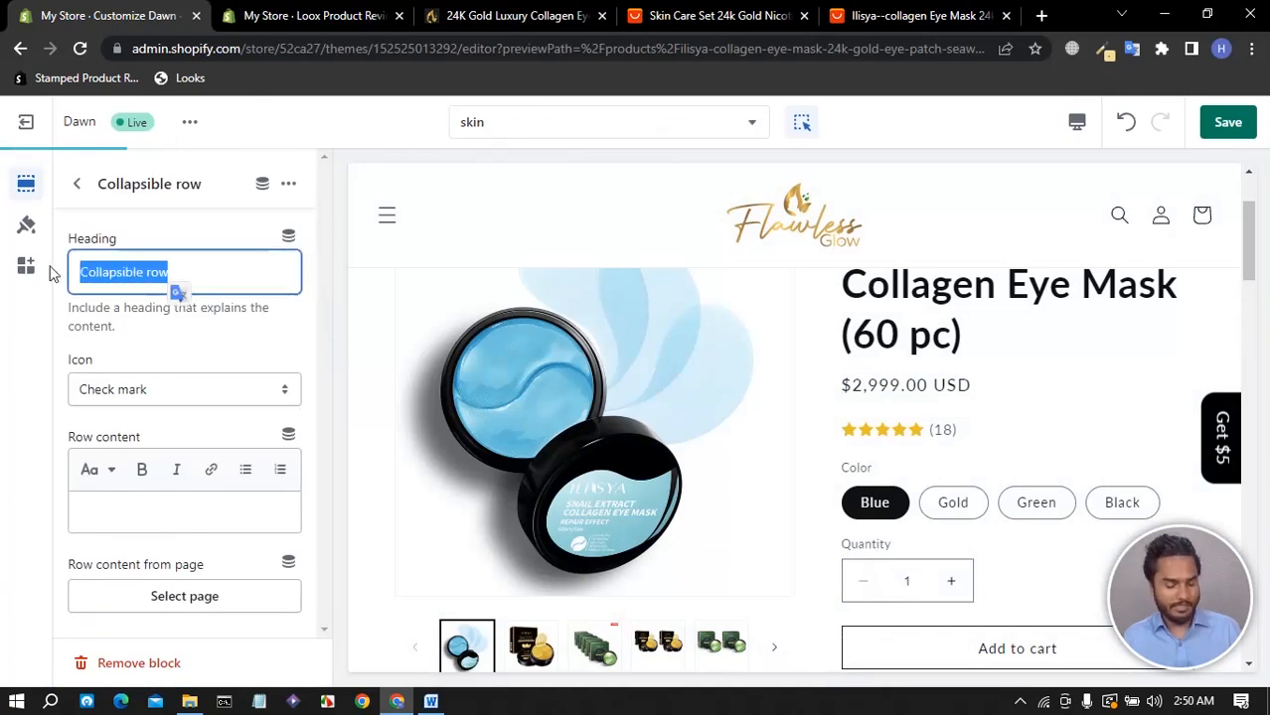
pyautogui.write('How to use')
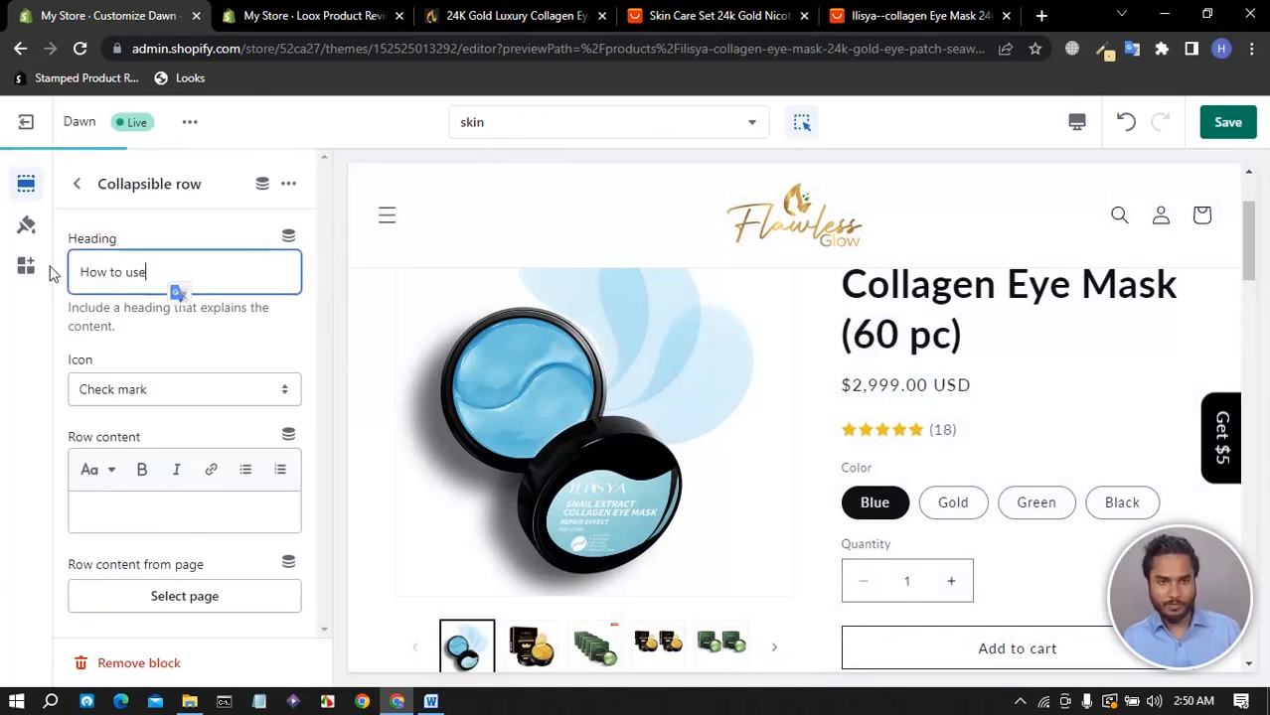
# - Set the How to use row's icon to None and paste the copied heading into its row content
pyautogui.click(154, 389)
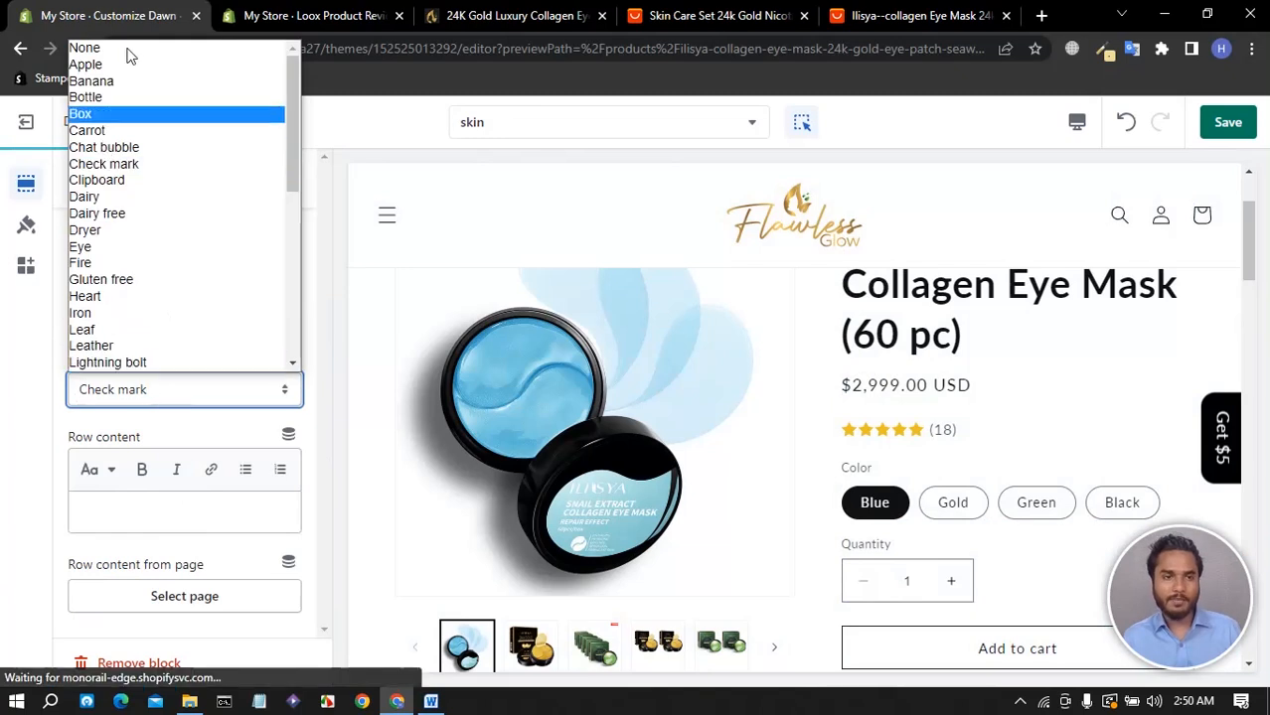
pyautogui.click(117, 518)
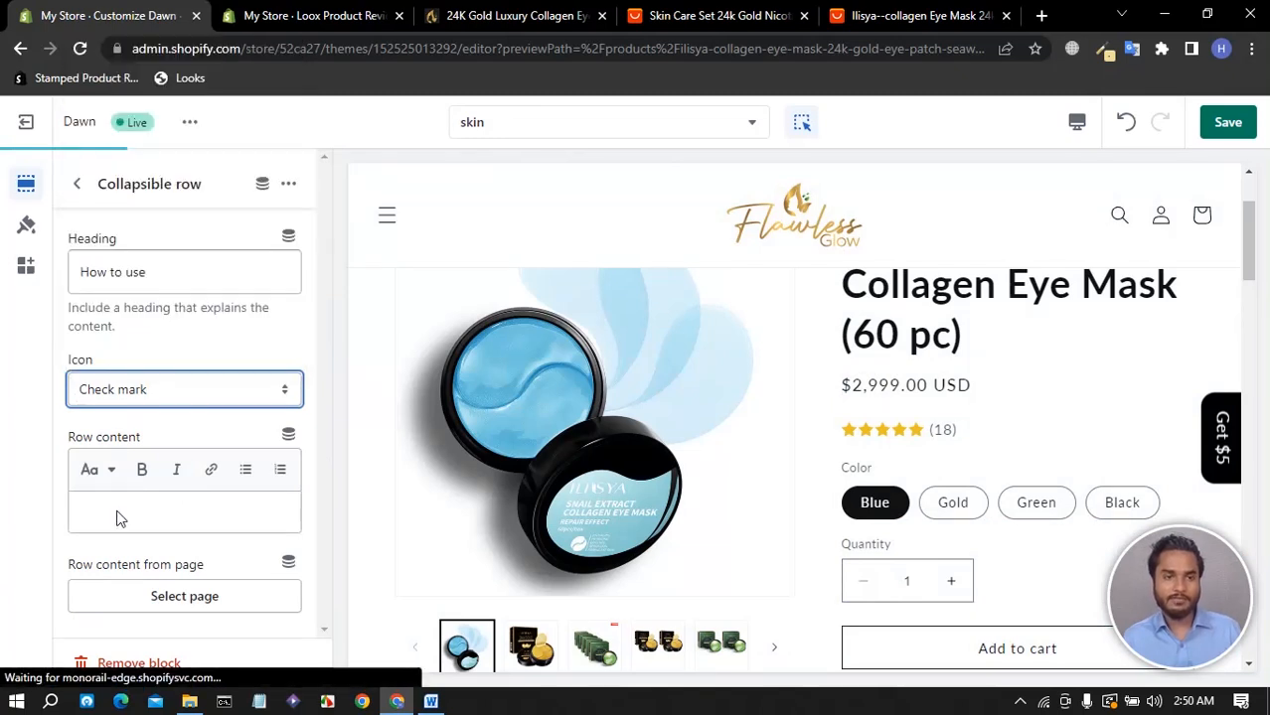
pyautogui.click(137, 513)
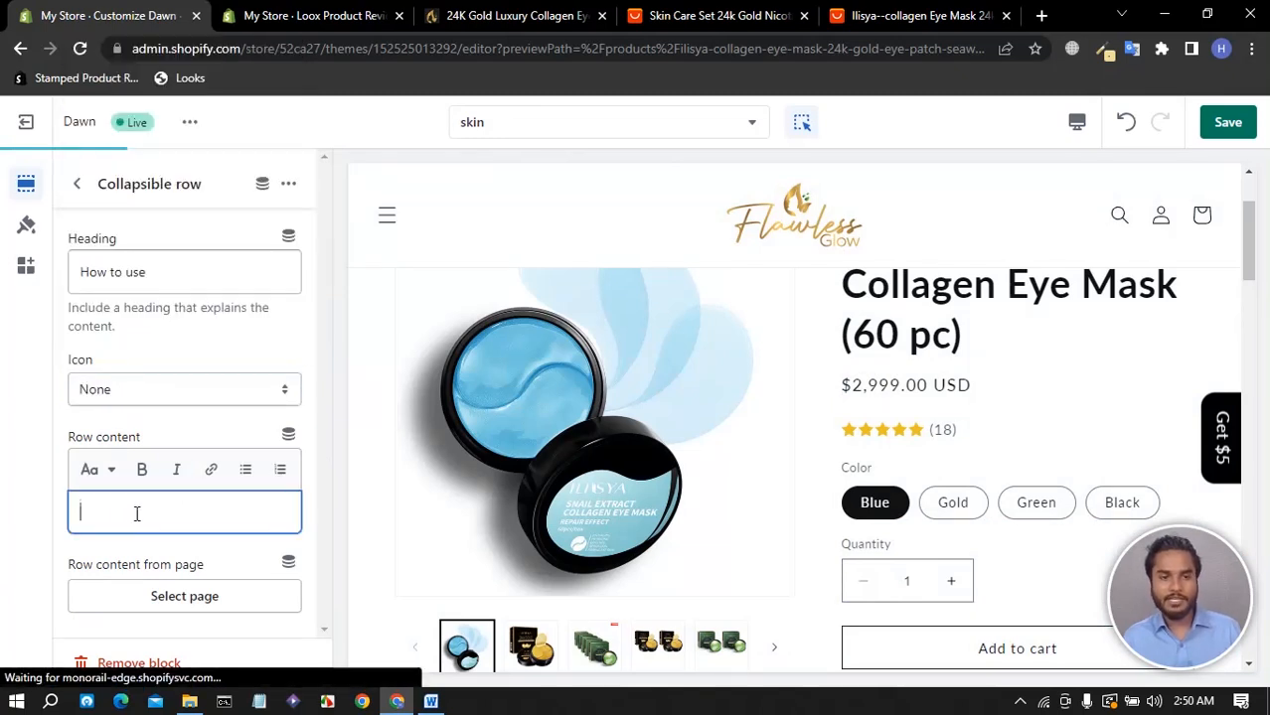
pyautogui.hotkey('ctrl', 'v')
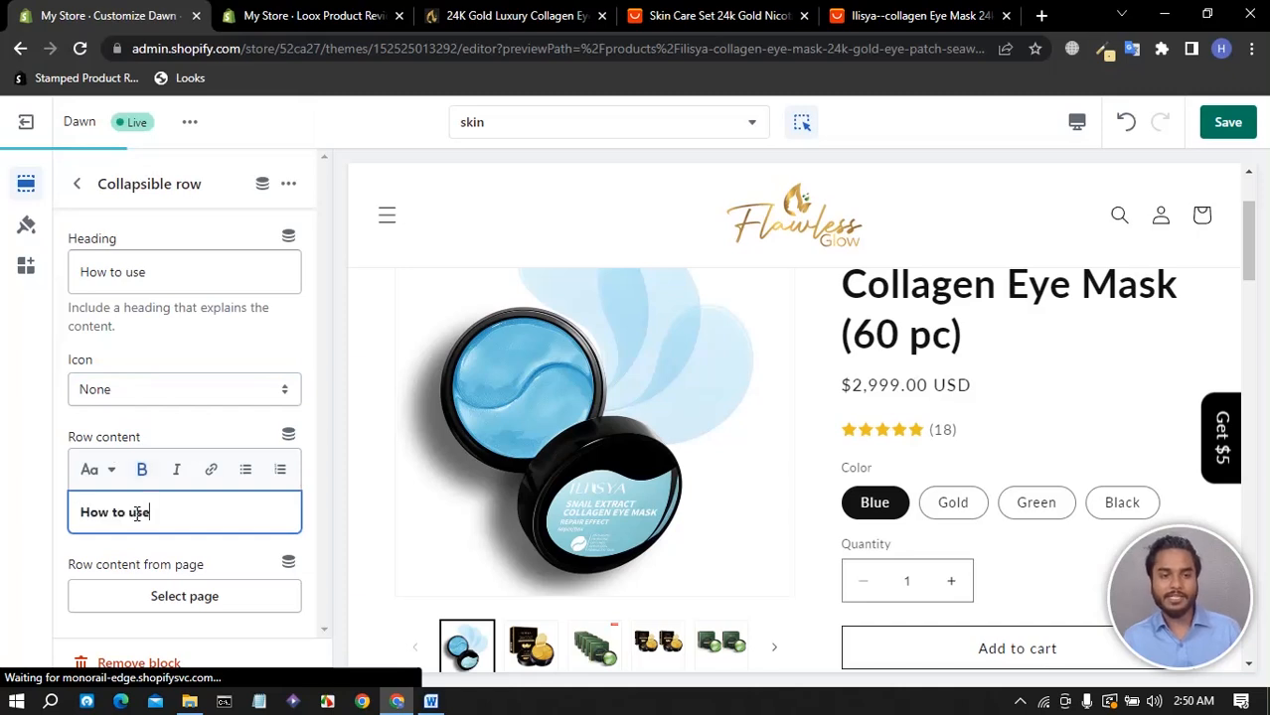
# - On the AliExpress eye mask page, copy the How to use paragraph beginning "After cleaning the face, take out the eye mask"
pyautogui.click(873, 22)
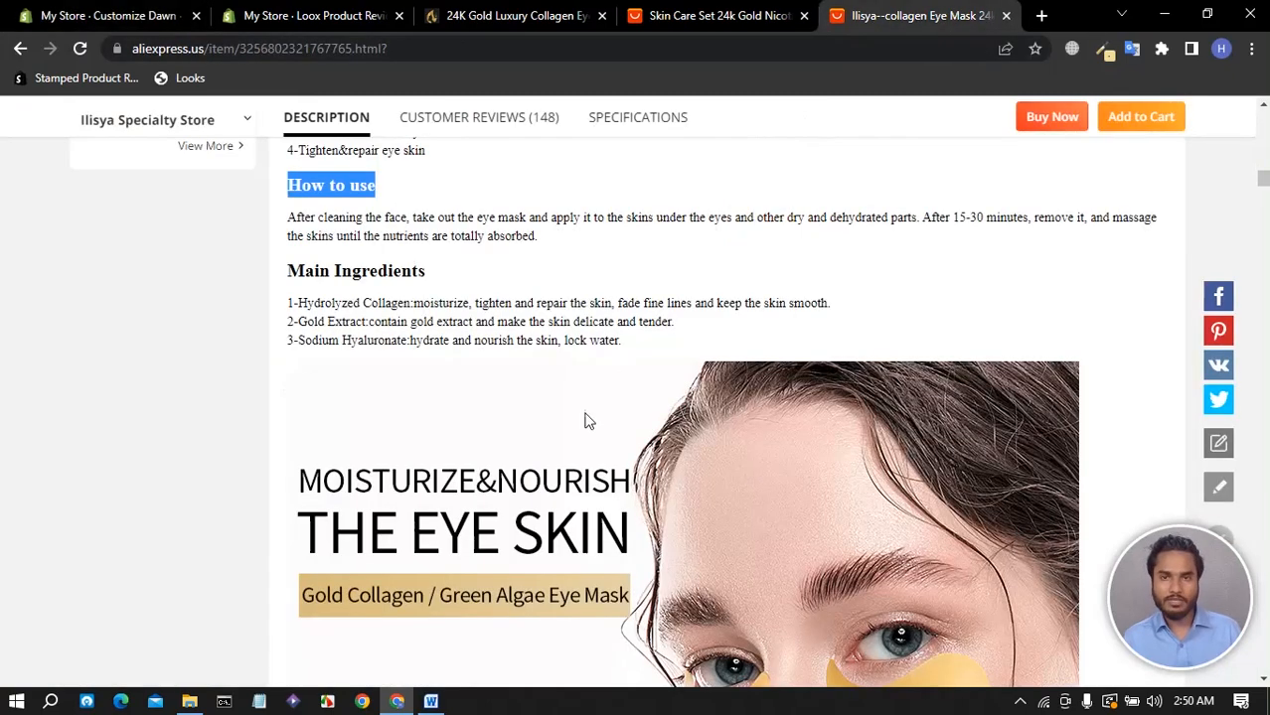
pyautogui.moveTo(546, 241); pyautogui.dragTo(293, 216)
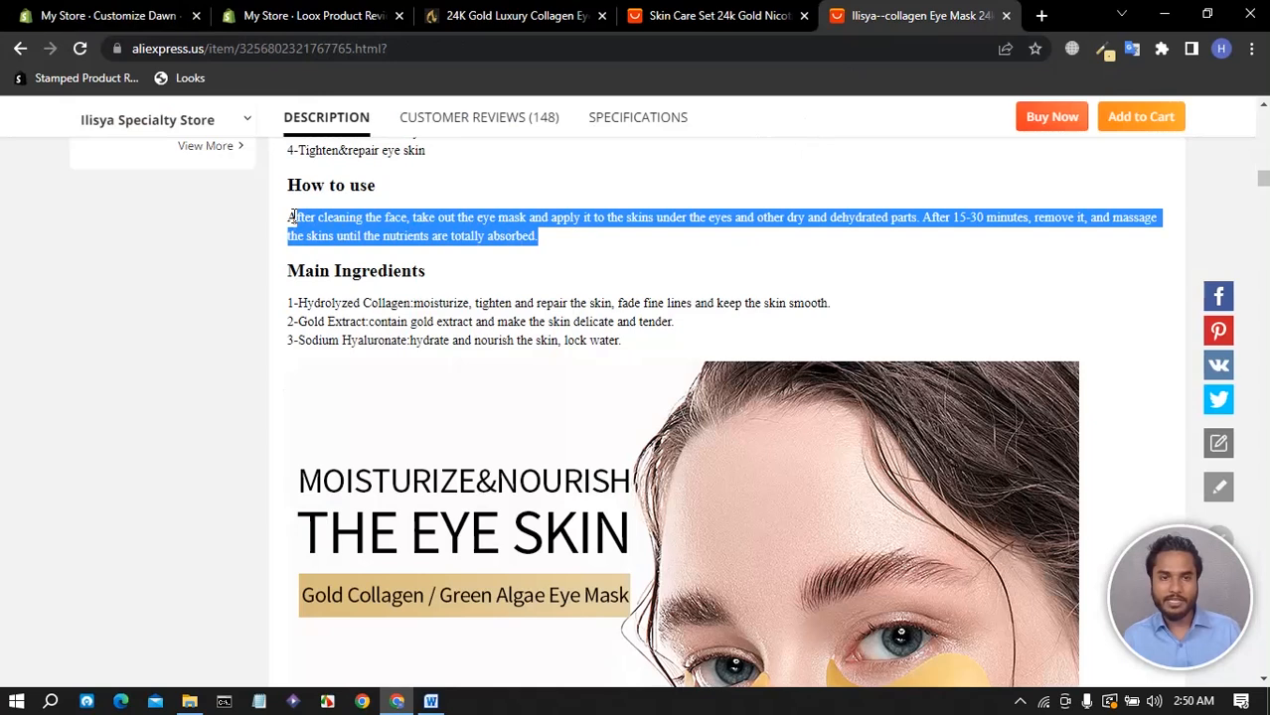
pyautogui.rightClick(310, 221)
pyautogui.click(338, 231)
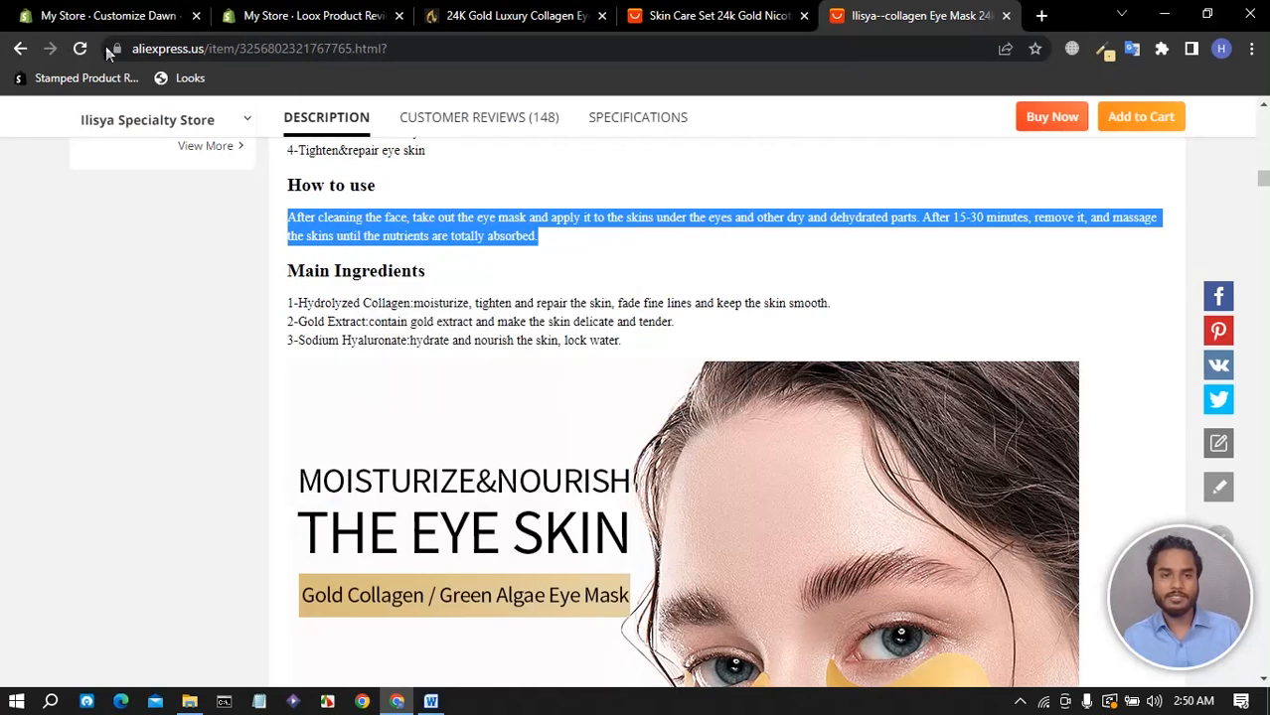
# - In the Shopify theme editor, replace the How to use row's content with the copied usage paragraph
pyautogui.click(112, 15)
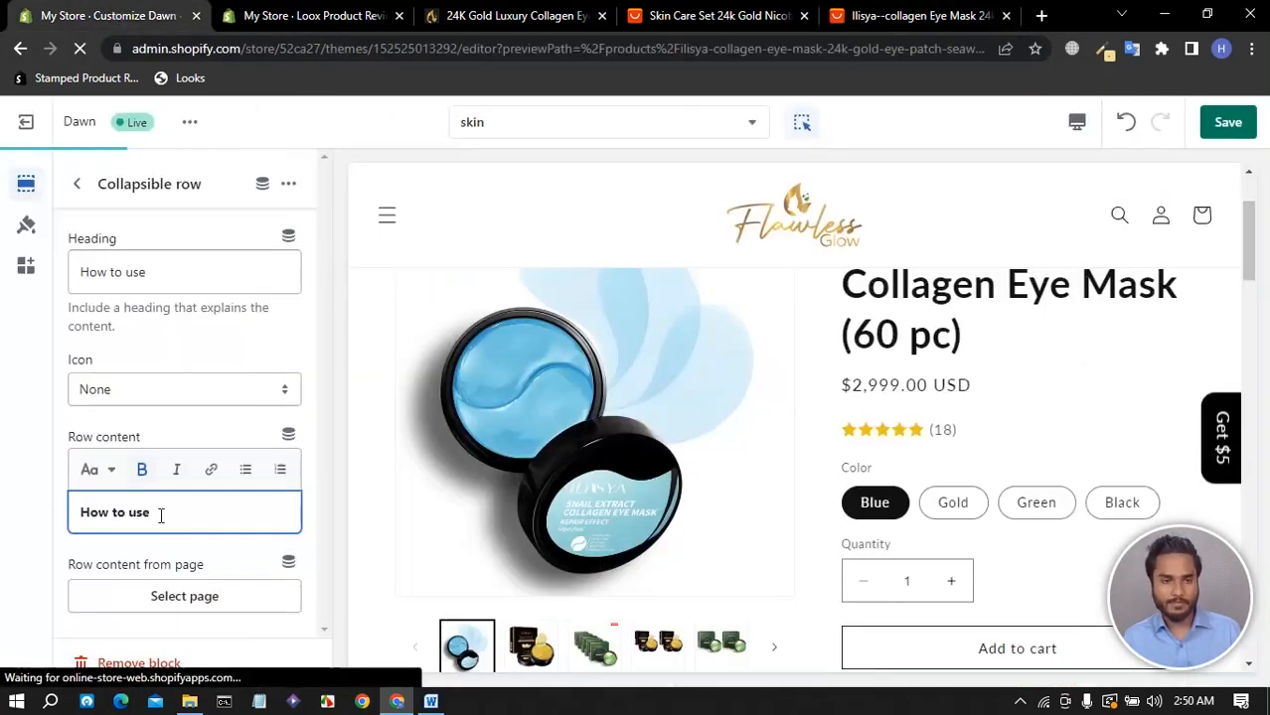
pyautogui.moveTo(57, 509); pyautogui.dragTo(164, 528)
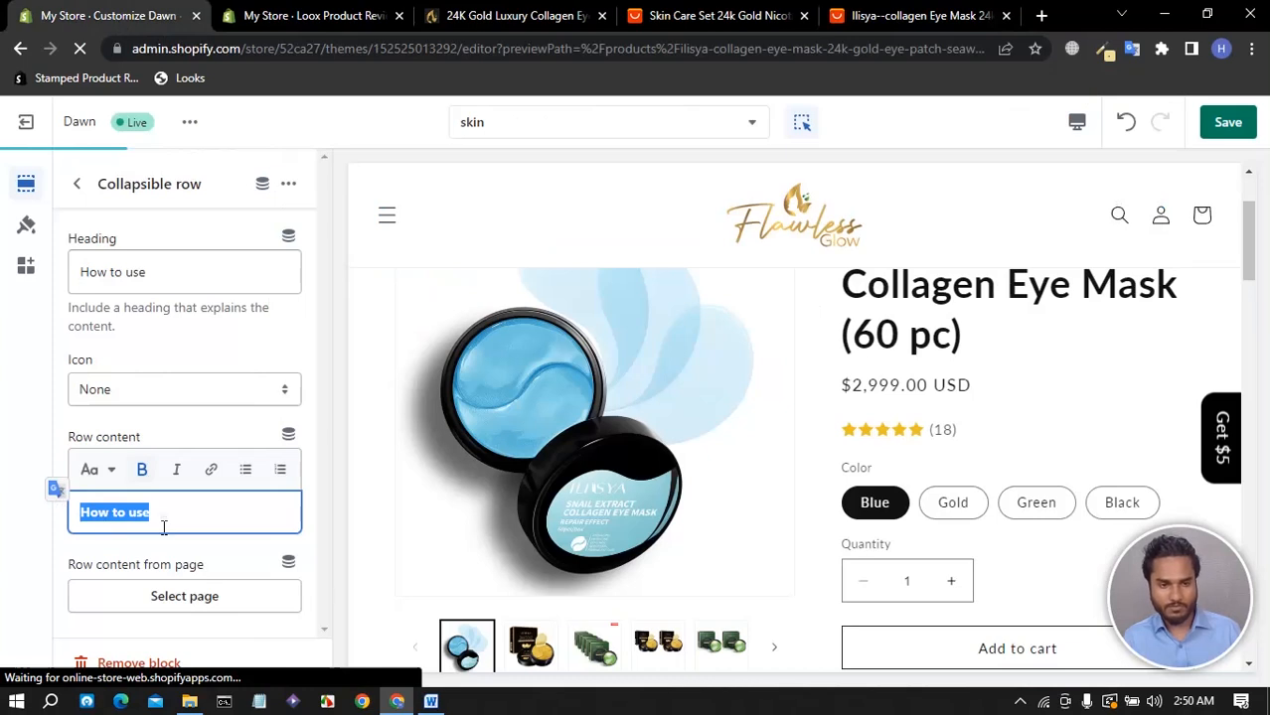
pyautogui.hotkey('ctrl', 'v')
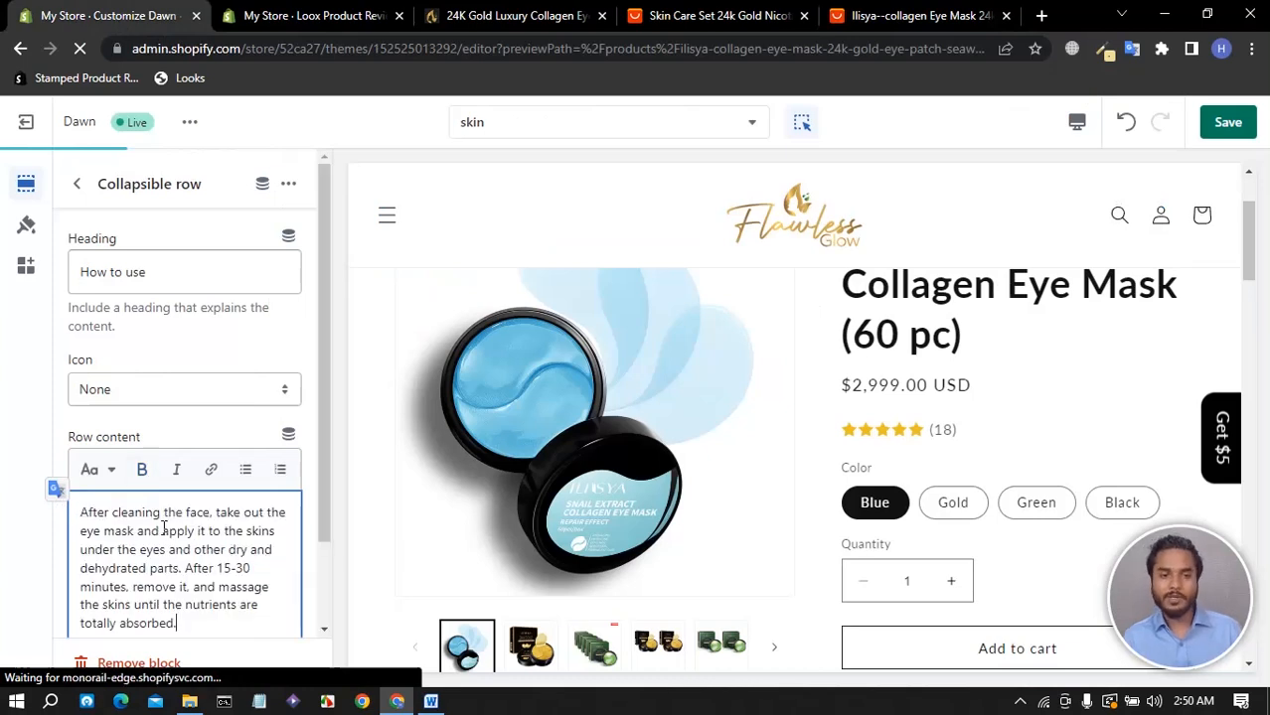
# - Return to the AliExpress eye mask page and copy the "Main Ingredients" heading from the description
pyautogui.click(875, 28)
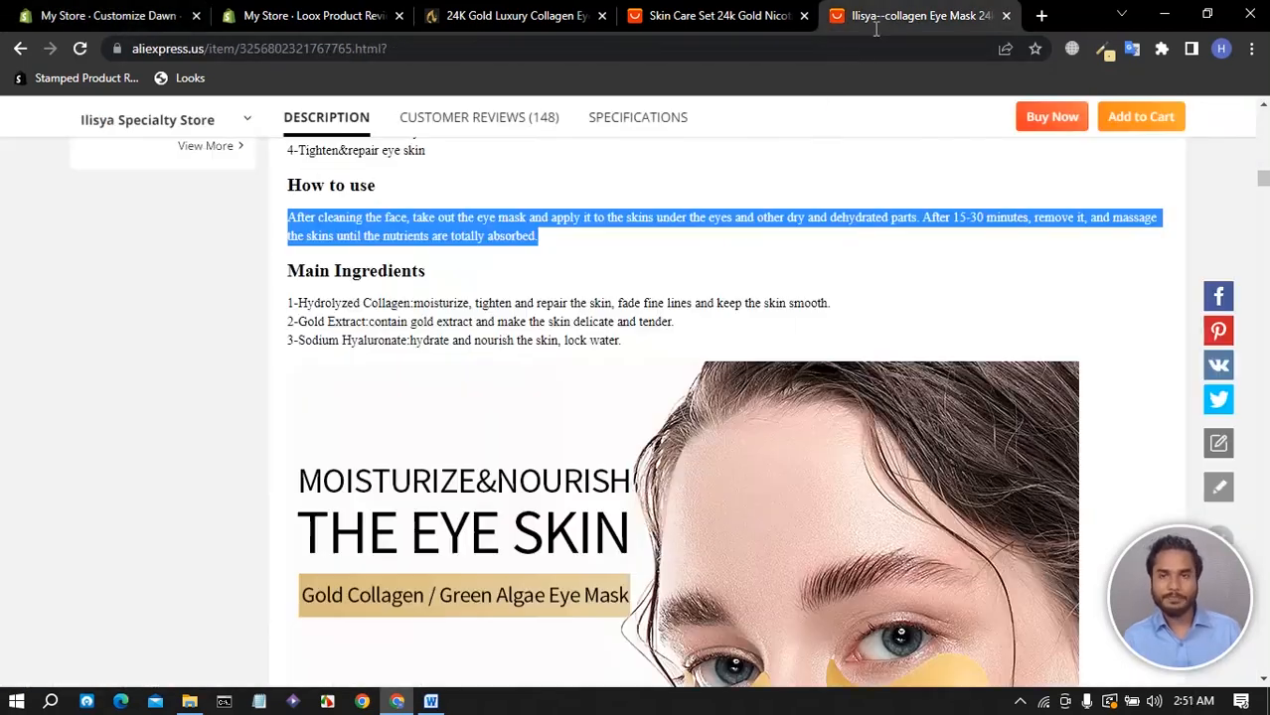
pyautogui.moveTo(426, 275); pyautogui.dragTo(268, 275)
pyautogui.rightClick(331, 271)
pyautogui.click(360, 282)
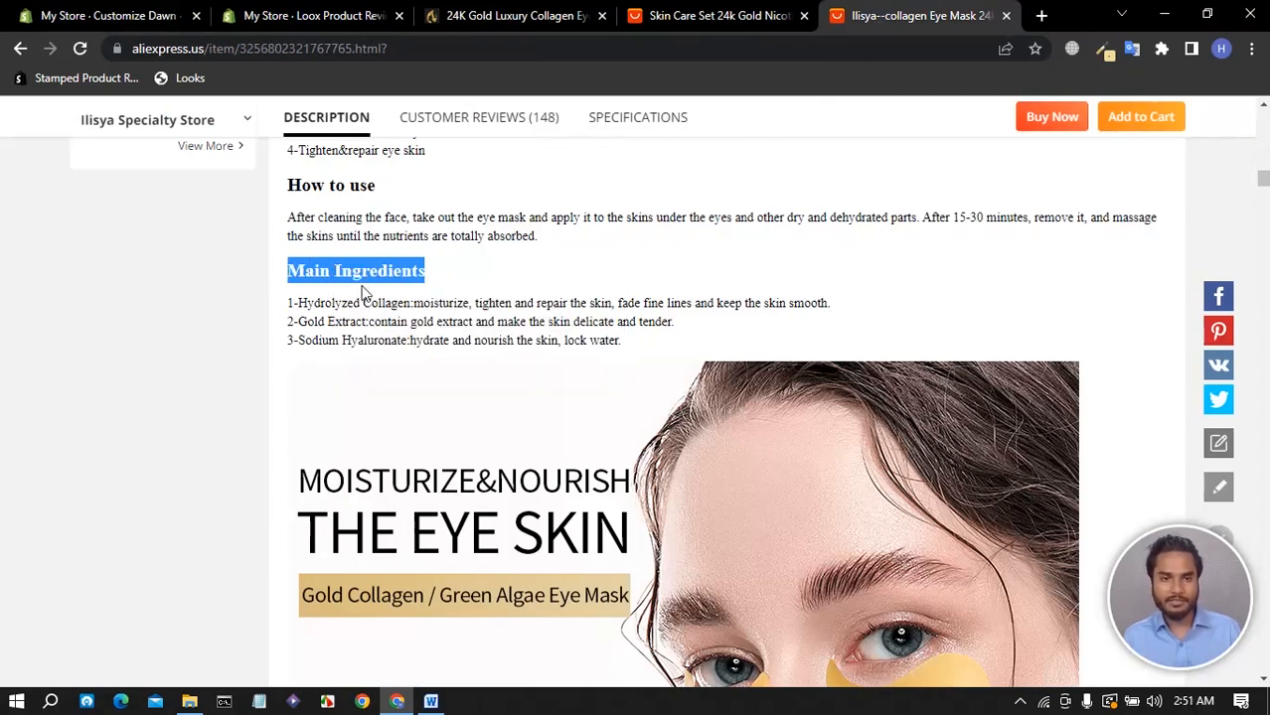
# - In the Shopify theme editor, add a third Collapsible row with the heading "Main Ingredients" and the icon set to None
pyautogui.click(116, 22)
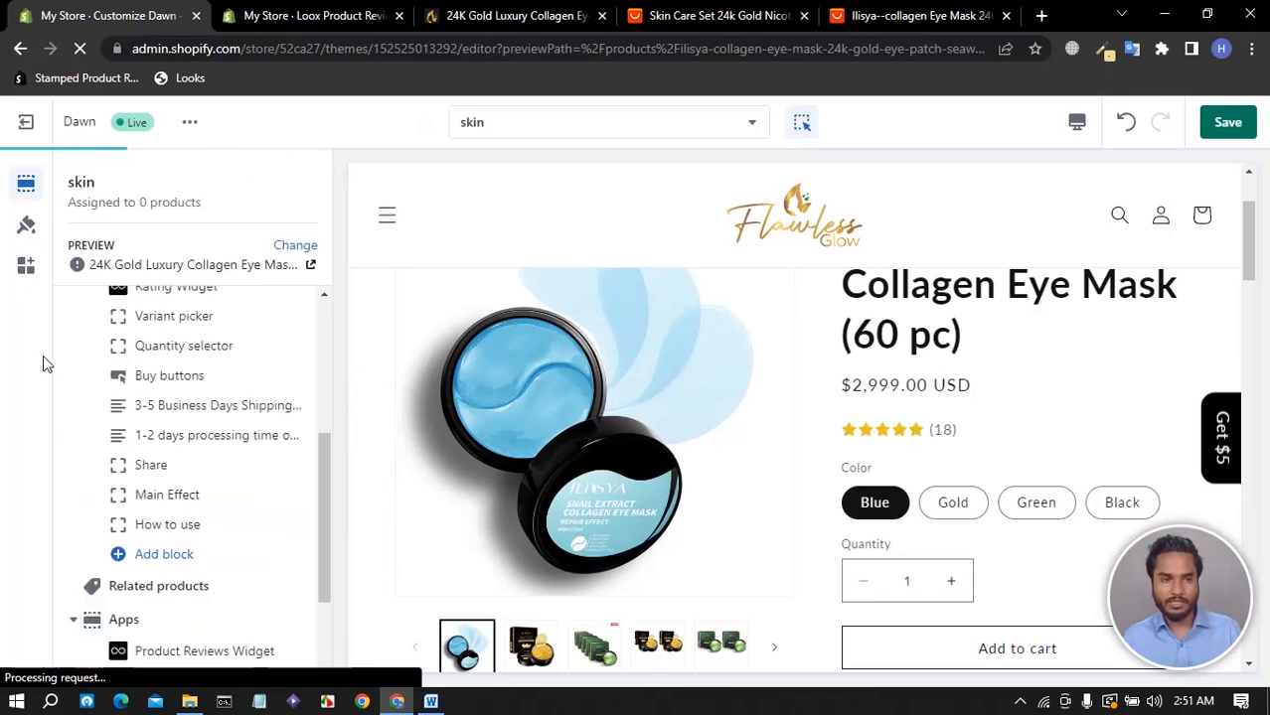
pyautogui.click(167, 556)
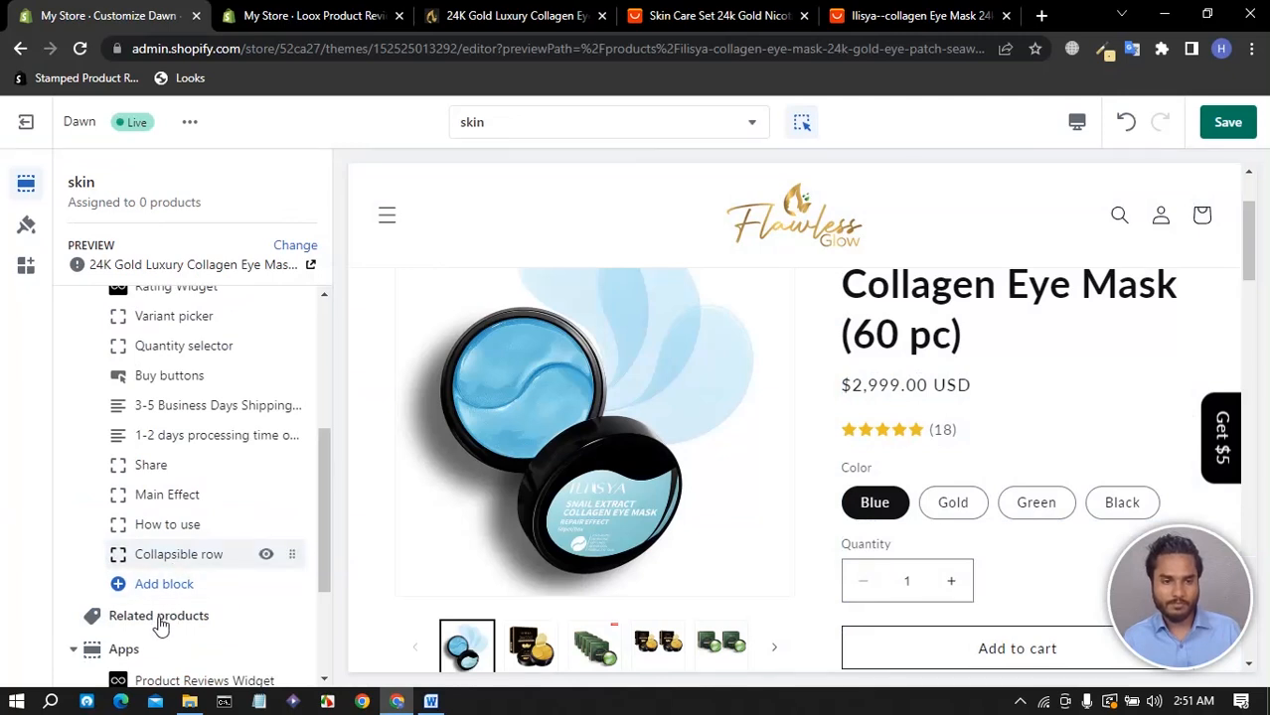
pyautogui.moveTo(178, 274); pyautogui.dragTo(59, 270)
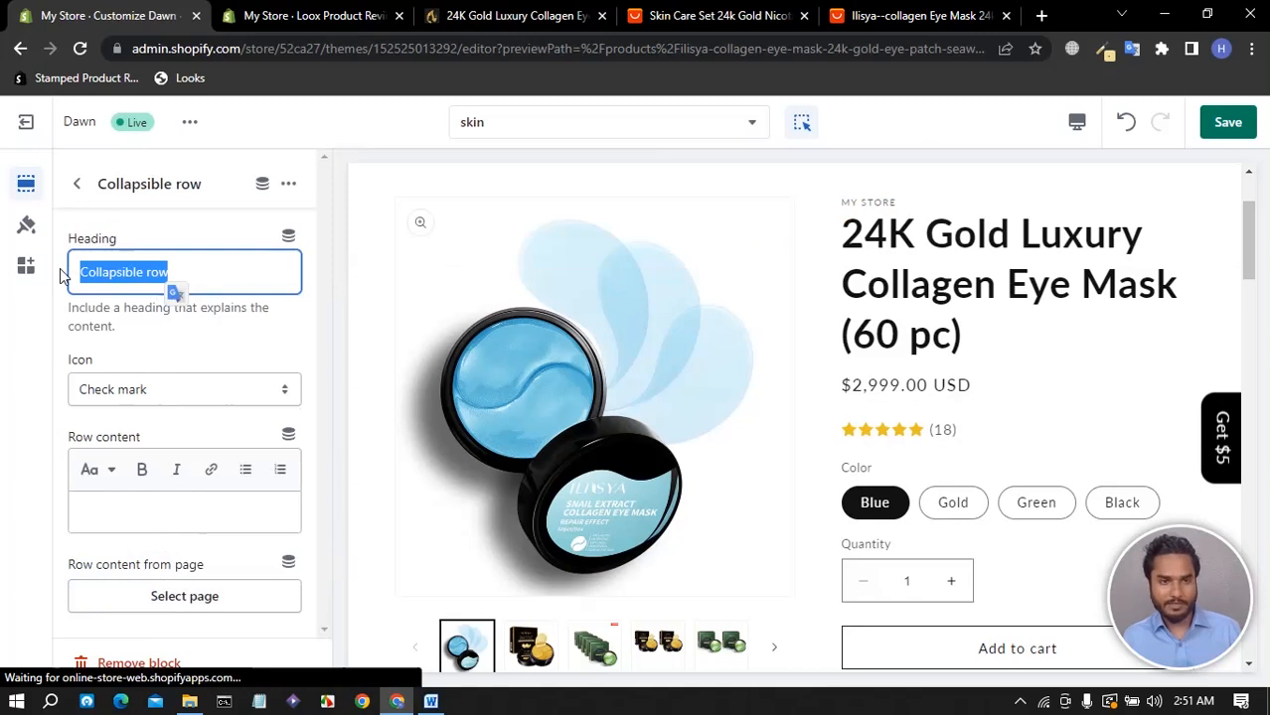
pyautogui.write('Main Ingredients')
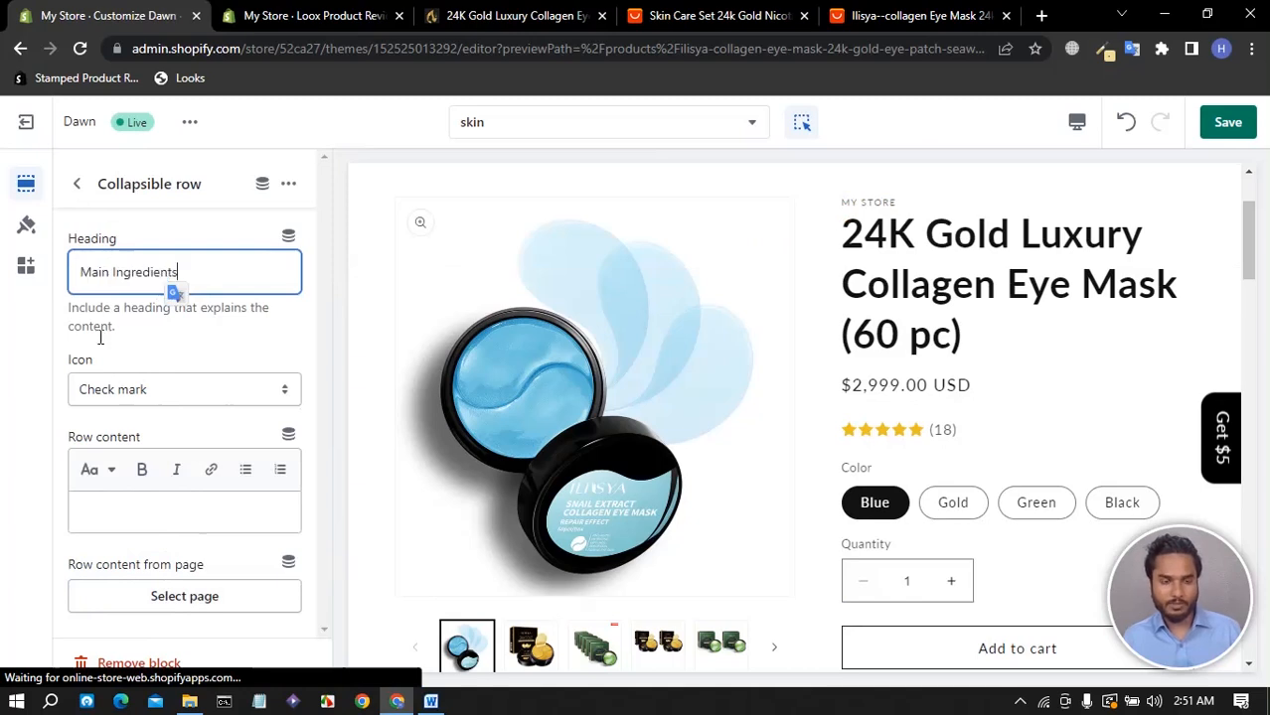
pyautogui.click(149, 392)
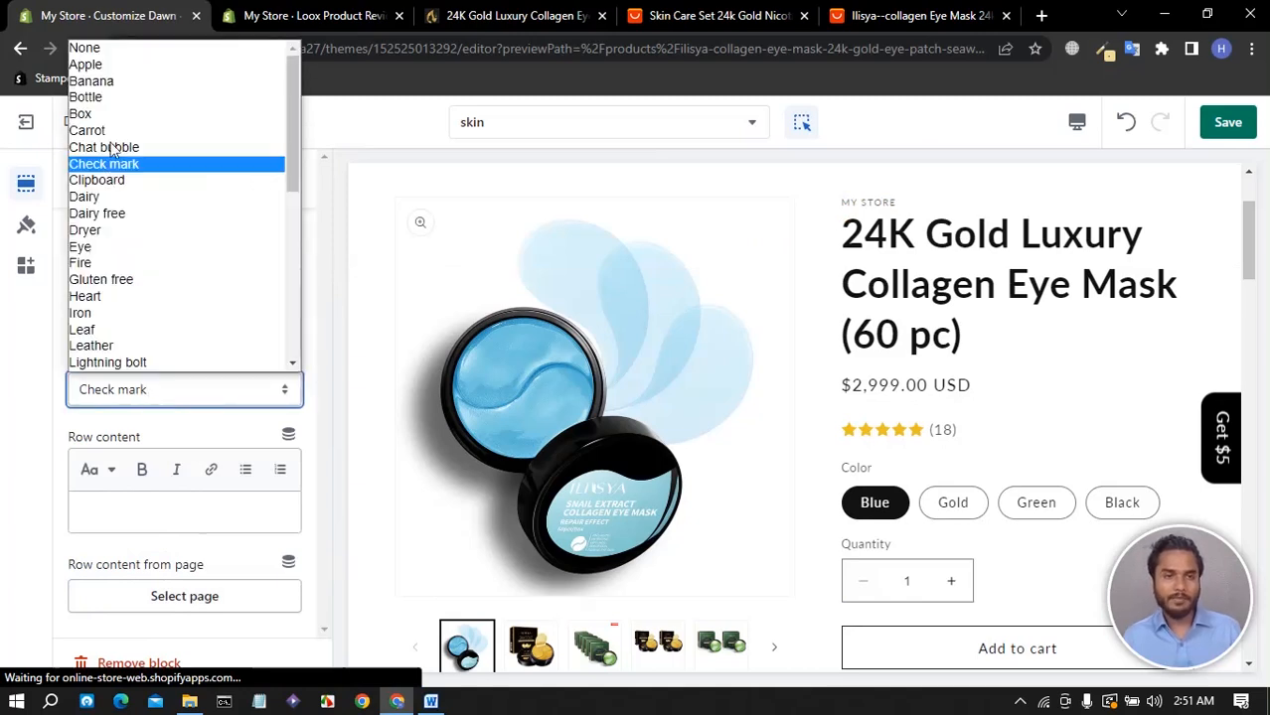
pyautogui.click(101, 51)
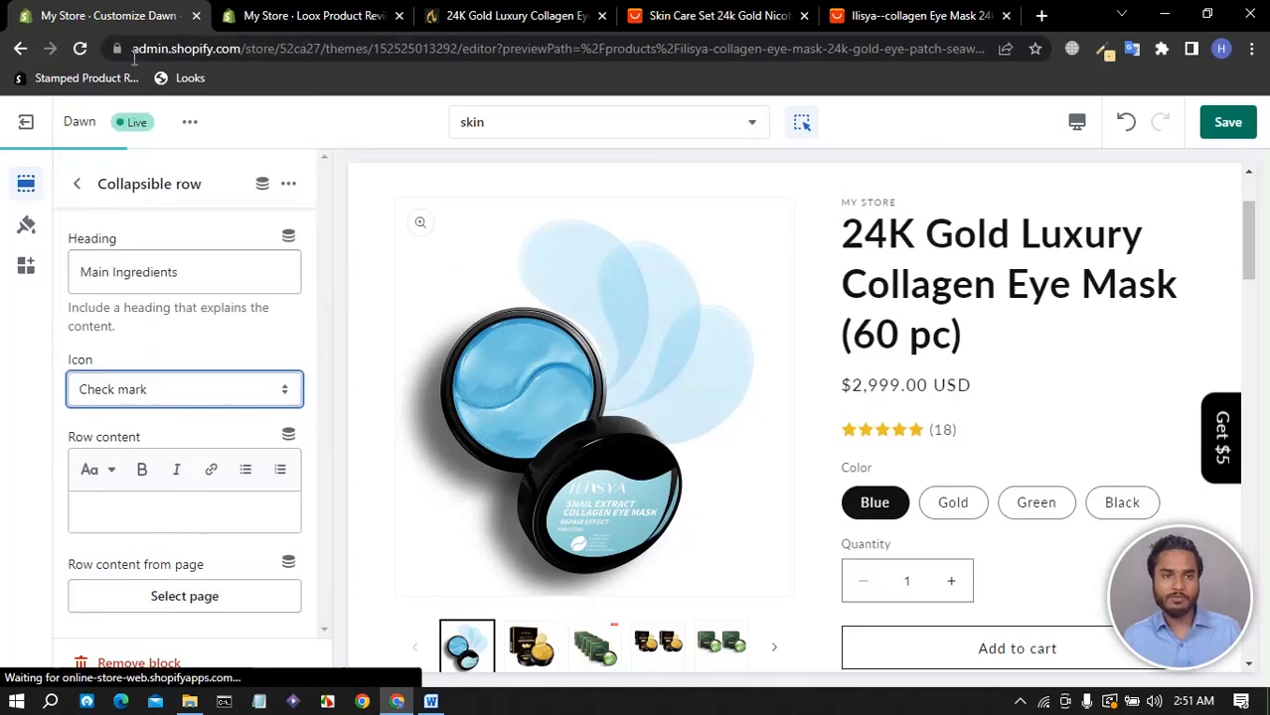
# - On the AliExpress eye mask page, copy the three Main Ingredients lines, from "1-Hydrolyzed Collagen" to "3-Sodium Hyaluronate"
pyautogui.click(852, 30)
pyautogui.moveTo(620, 342); pyautogui.dragTo(279, 301)
pyautogui.rightClick(324, 314)
pyautogui.click(351, 324)
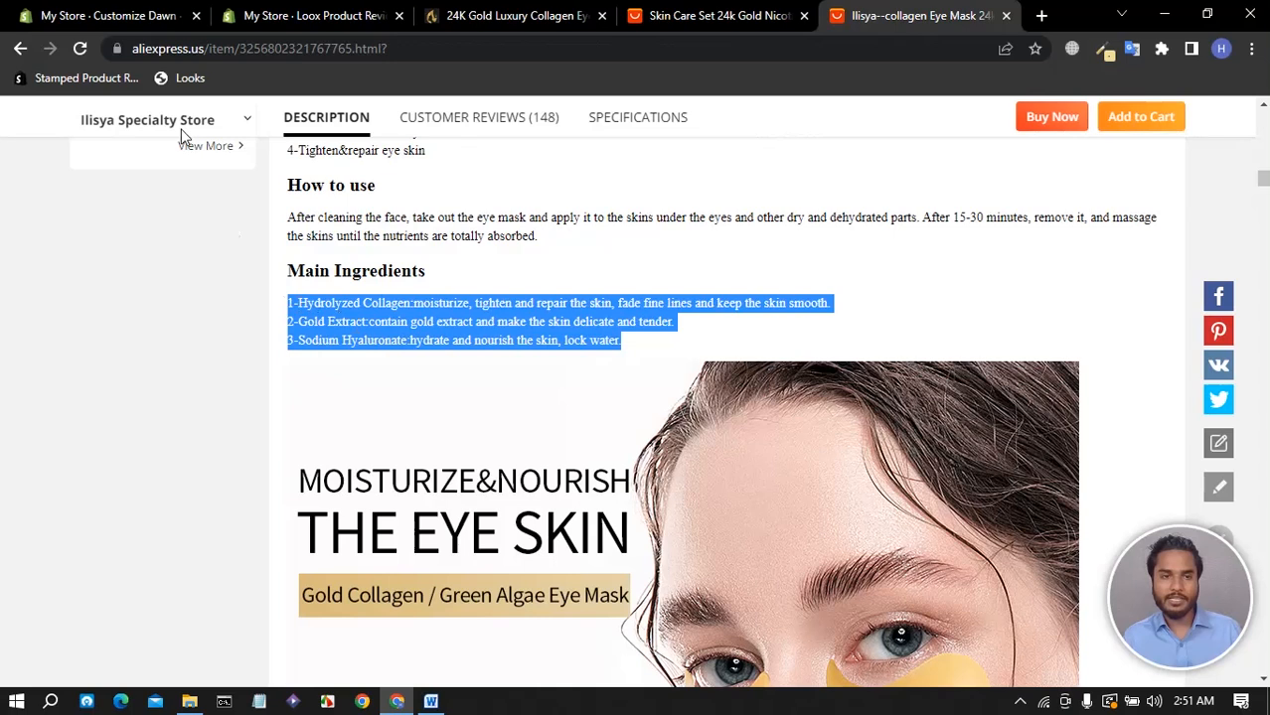
# - In the Shopify theme editor, paste the three copied ingredient lines as the Main Ingredients row's content and save the skin template
pyautogui.click(149, 15)
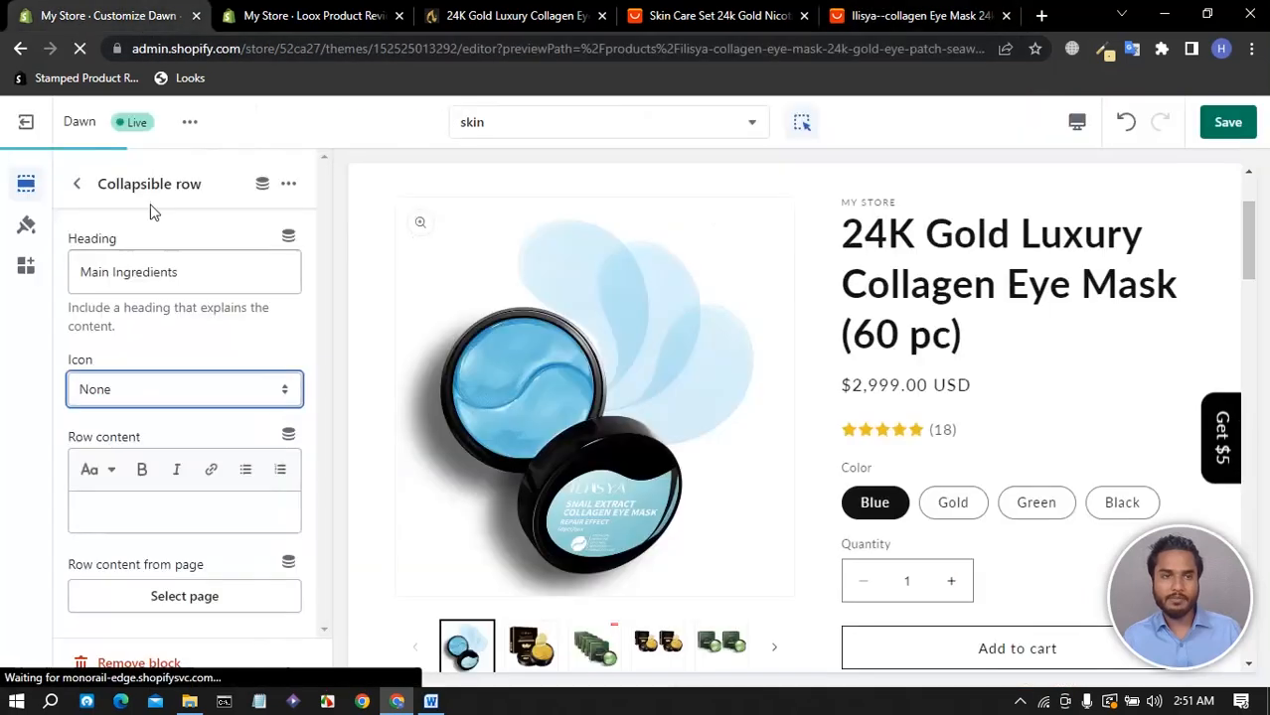
pyautogui.click(143, 513)
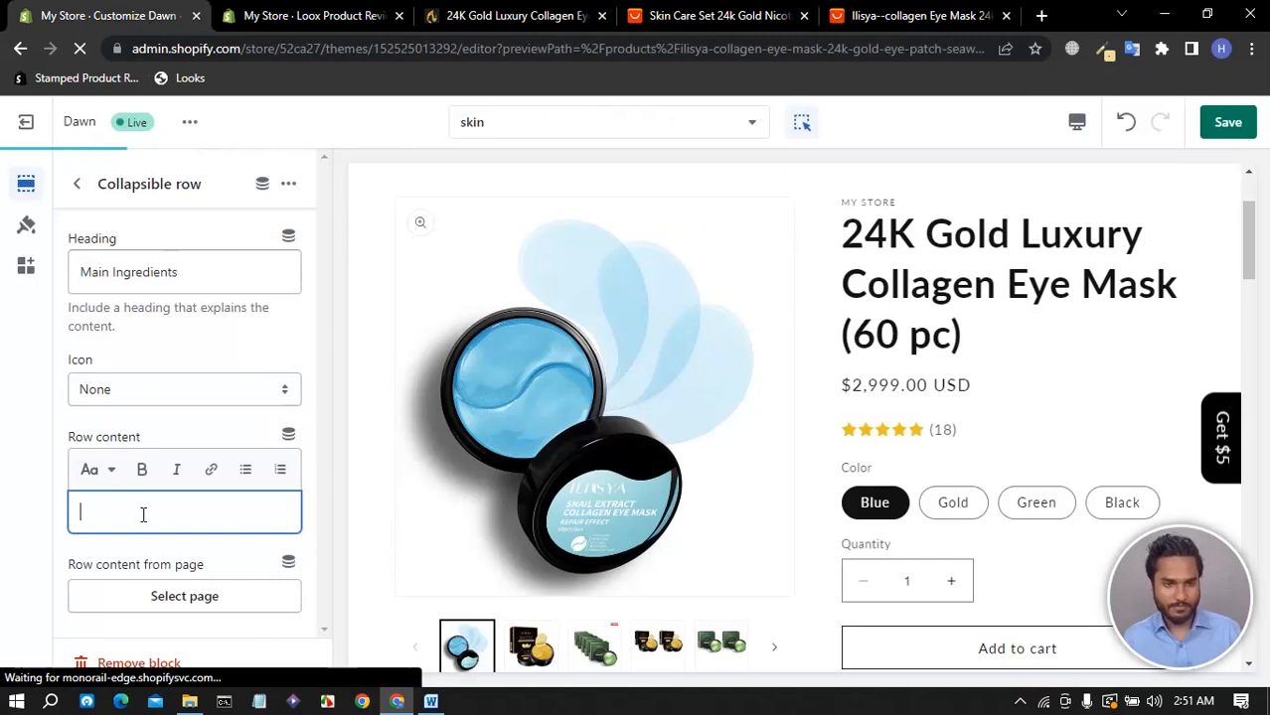
pyautogui.hotkey('ctrl', 'v')
pyautogui.click(1223, 130)
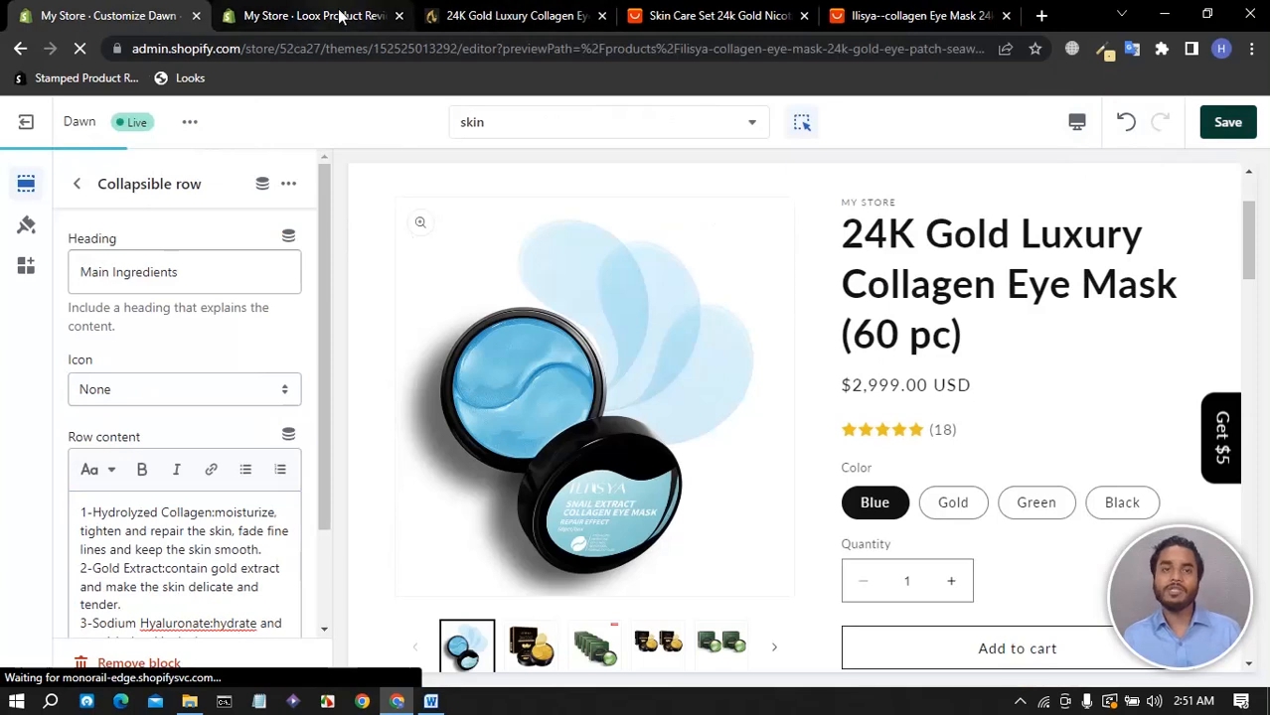
# - Reload the live 24K Gold Luxury Collagen Eye Mask product page and examine the area around the purchase buttons for the collapsible rows
pyautogui.click(339, 17)
pyautogui.click(527, 14)
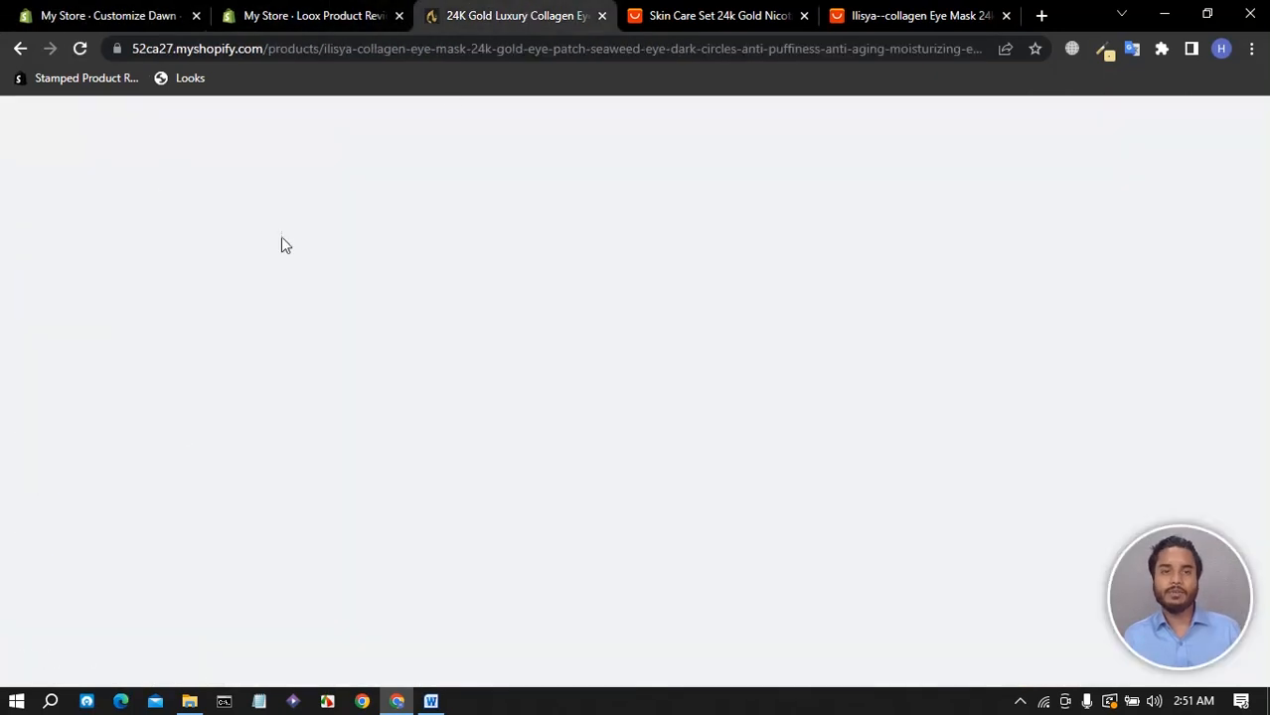
pyautogui.scroll(6, 475, 273)
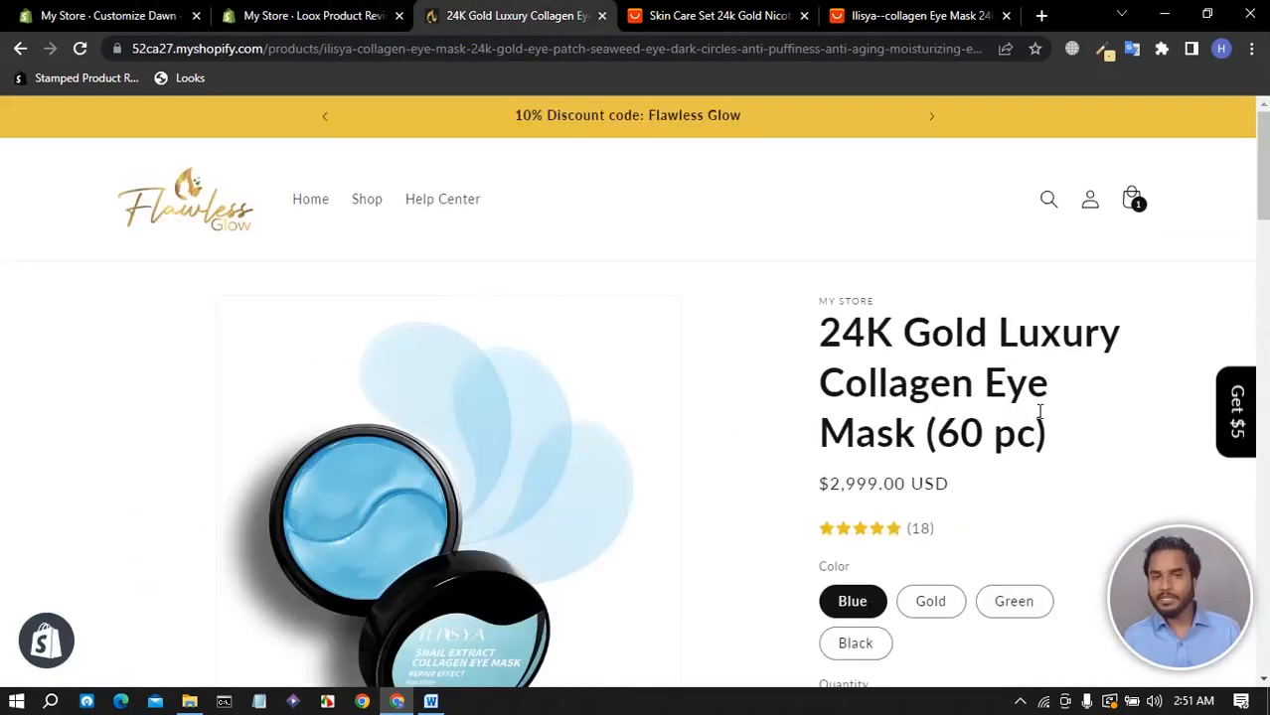
pyautogui.click(79, 47)
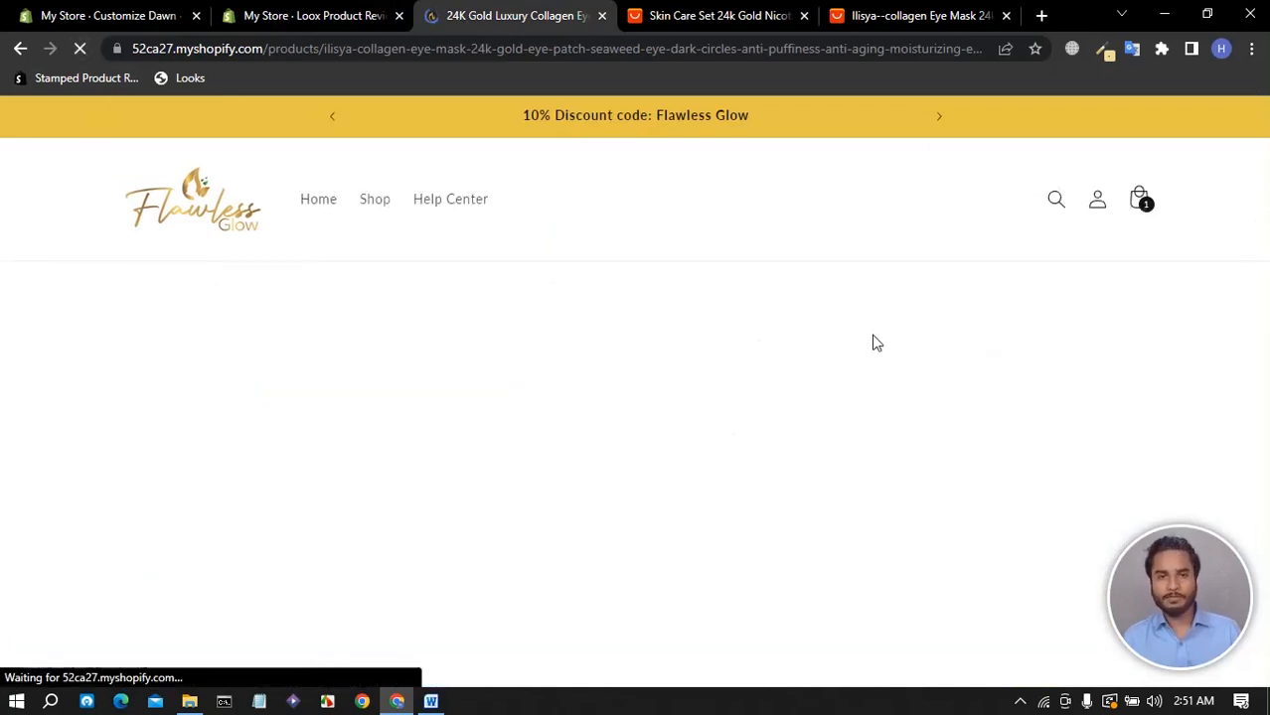
pyautogui.scroll(-3, 908, 329)
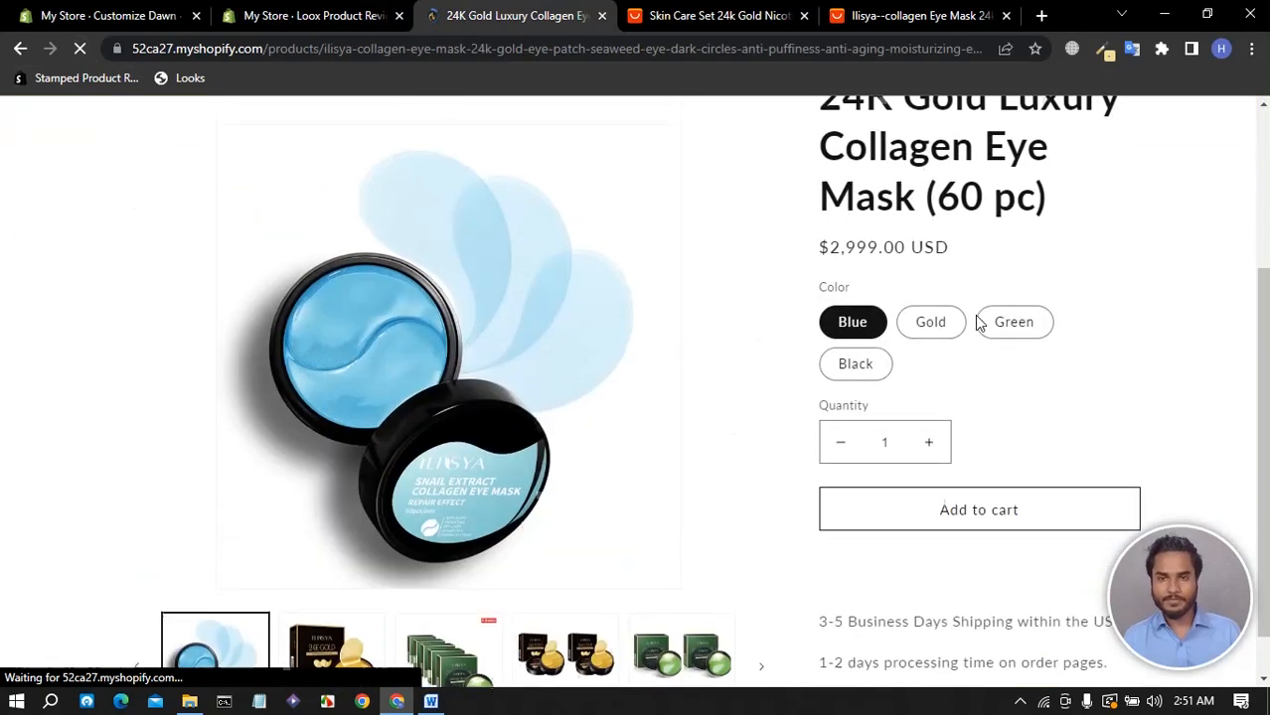
pyautogui.scroll(-3, 999, 375)
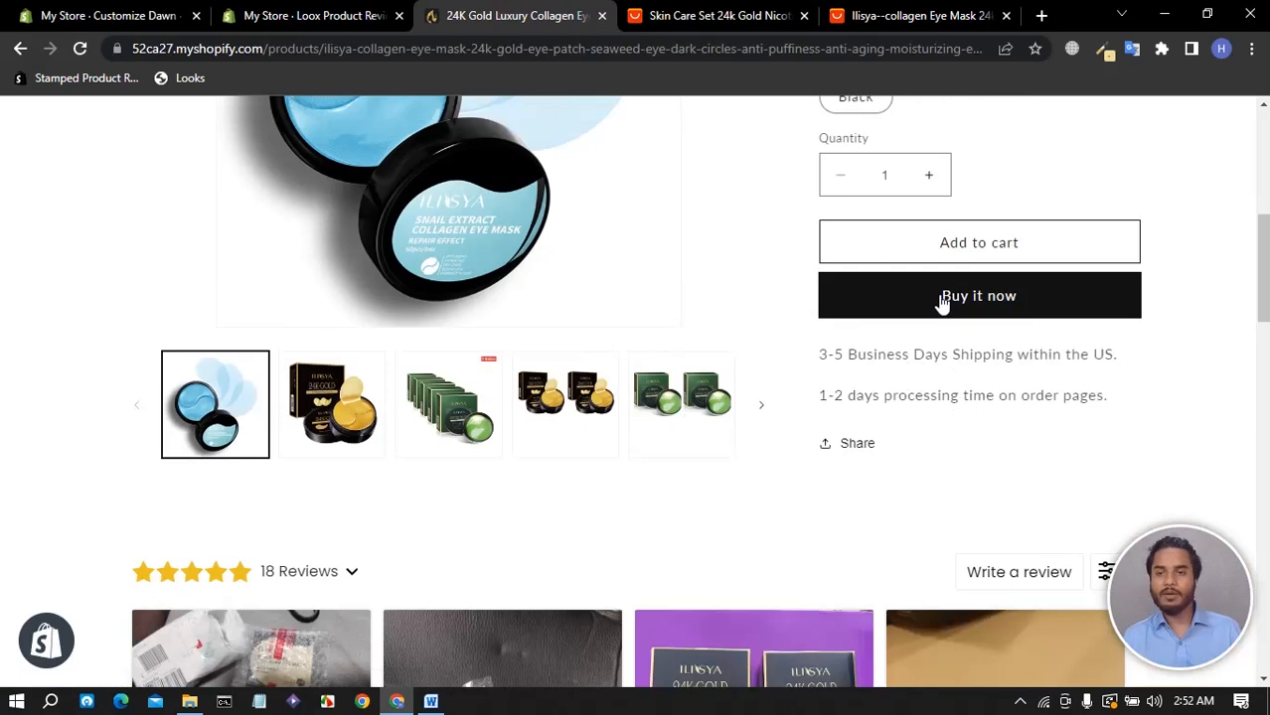
pyautogui.scroll(3, 1069, 412)
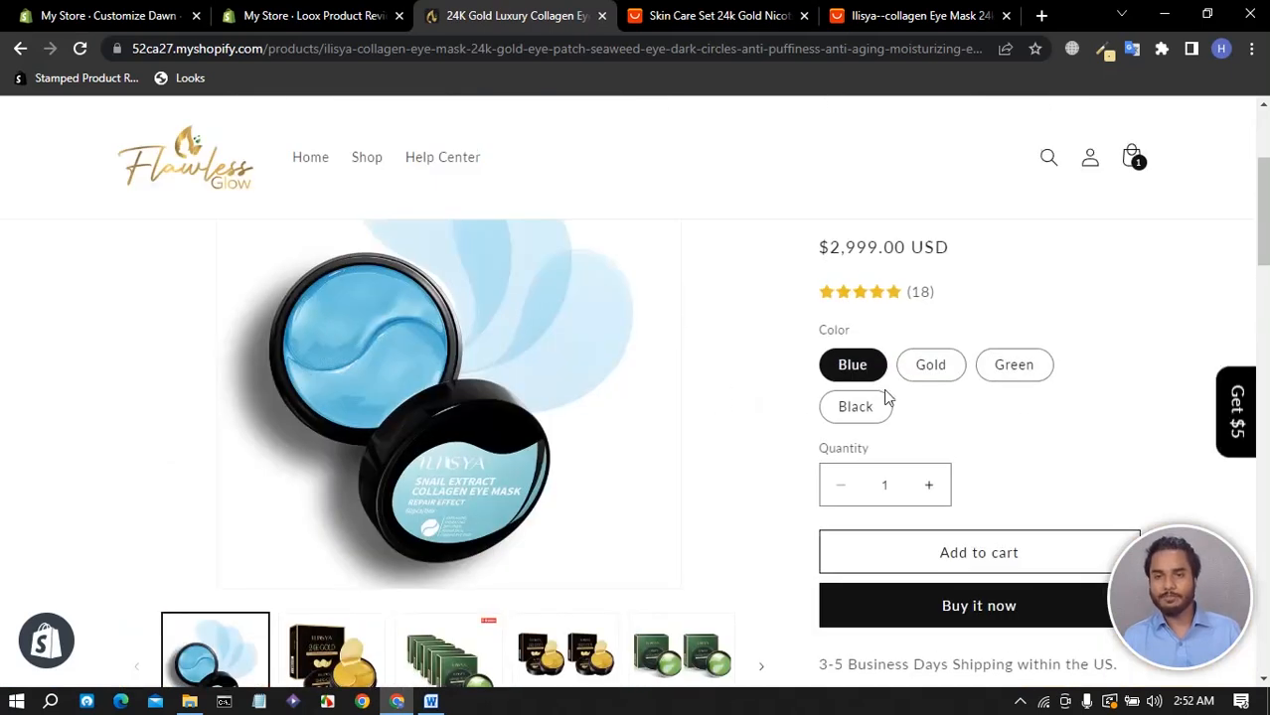
pyautogui.scroll(-5, 738, 399)
pyautogui.scroll(5, 1013, 400)
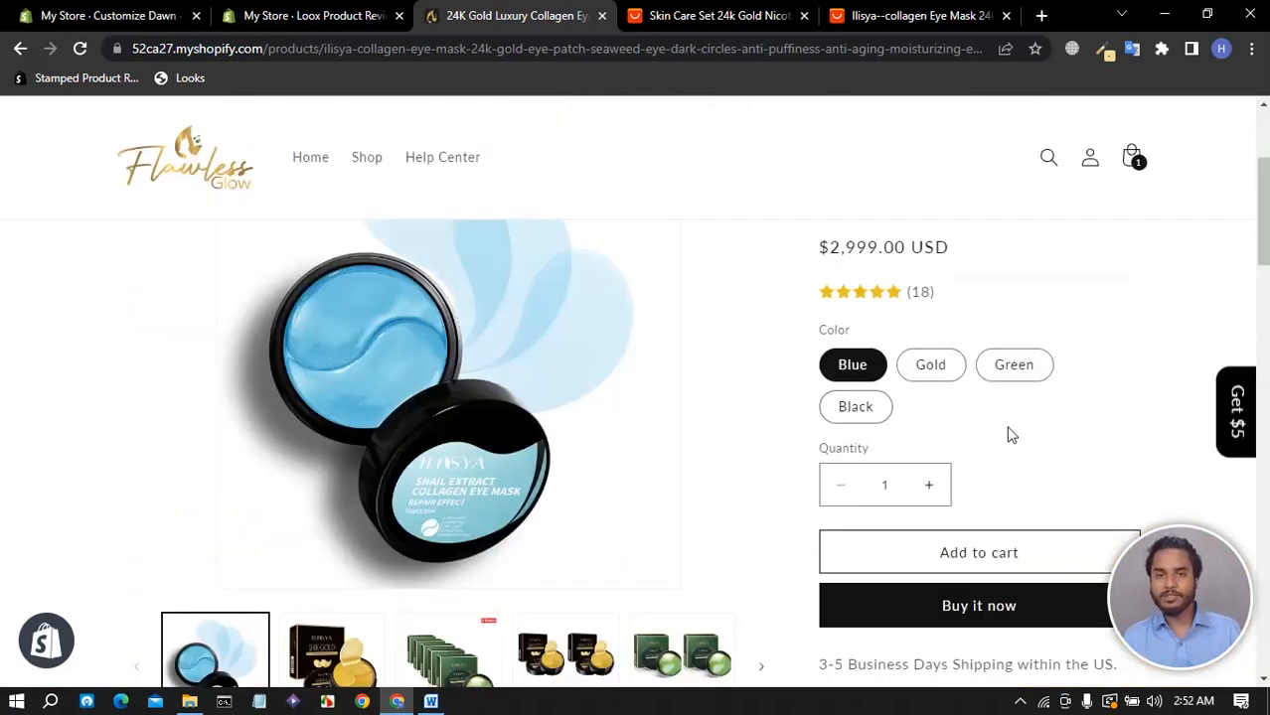
pyautogui.scroll(-3, 1009, 434)
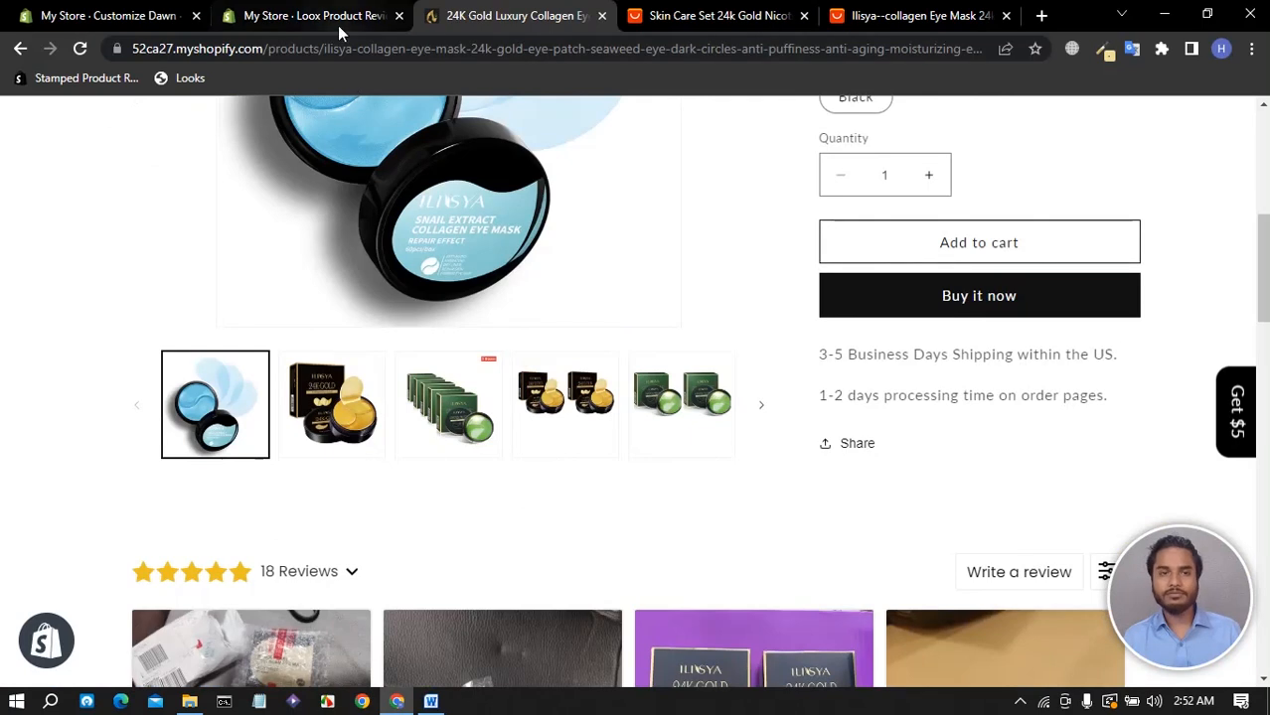
# - In the Shopify admin, open the 24K Gold Luxury Collagen Eye Mask (60 pc) product from the Products list
pyautogui.click(337, 22)
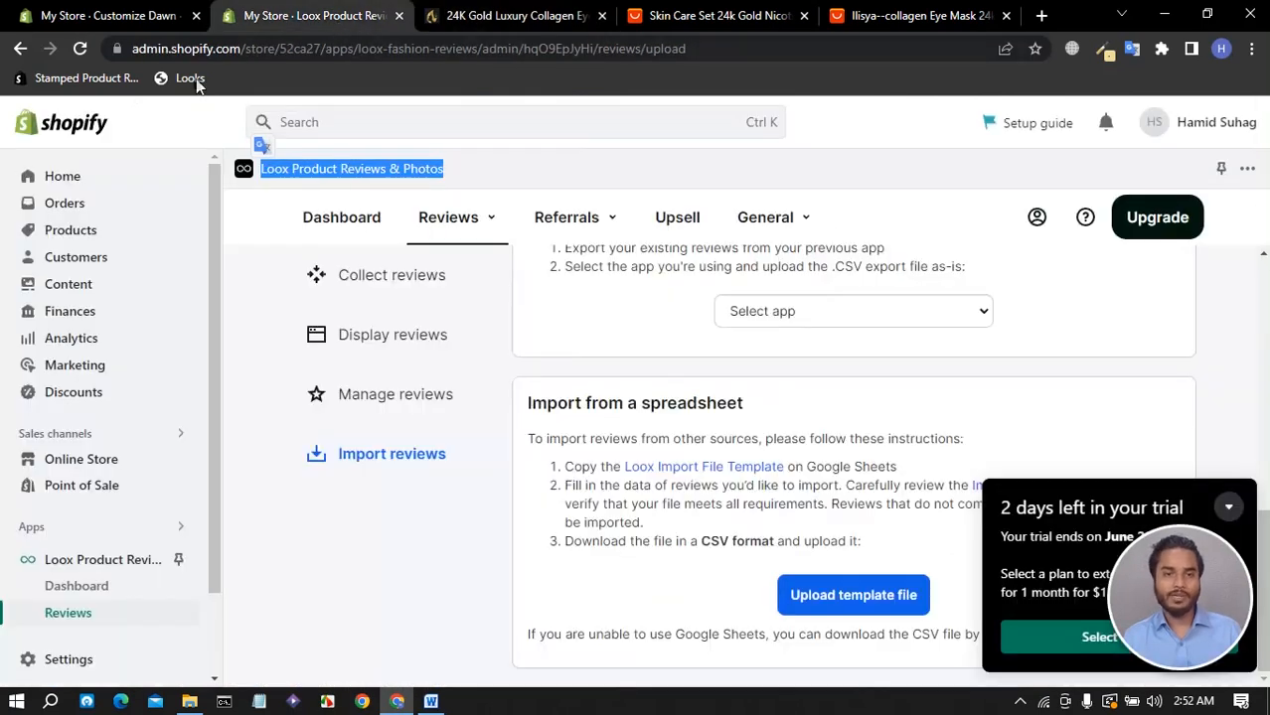
pyautogui.click(183, 14)
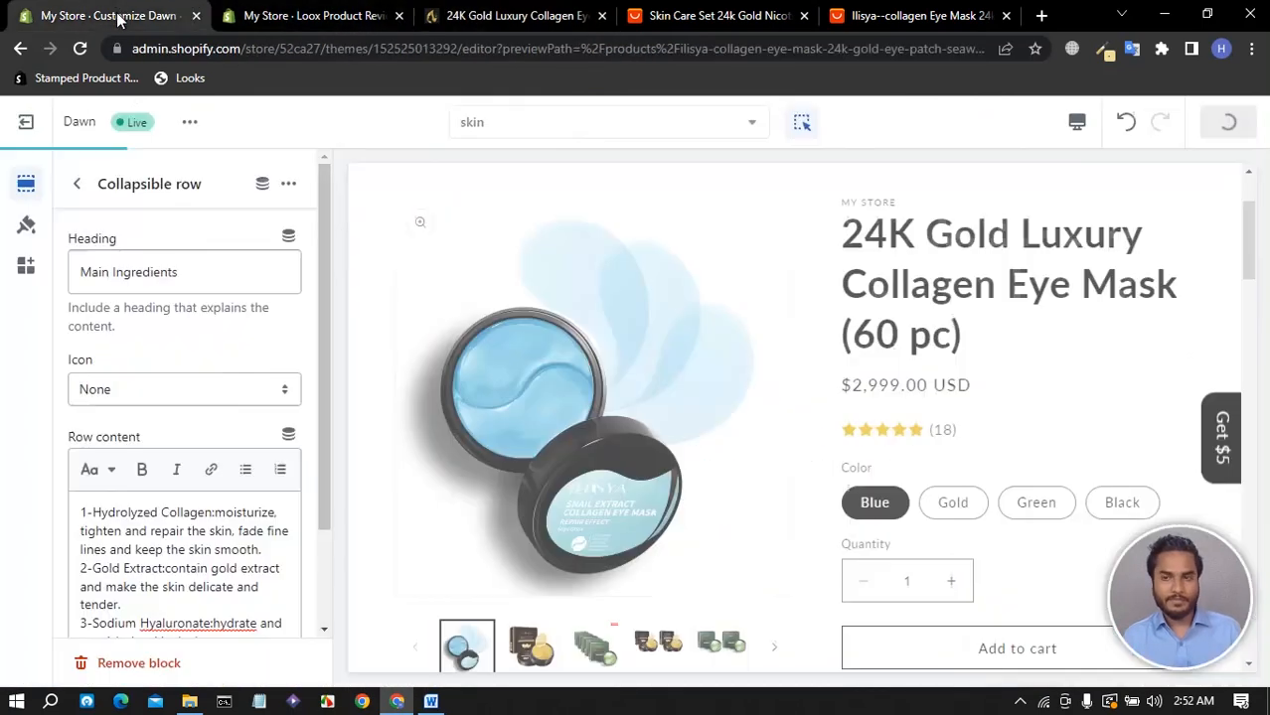
pyautogui.click(335, 14)
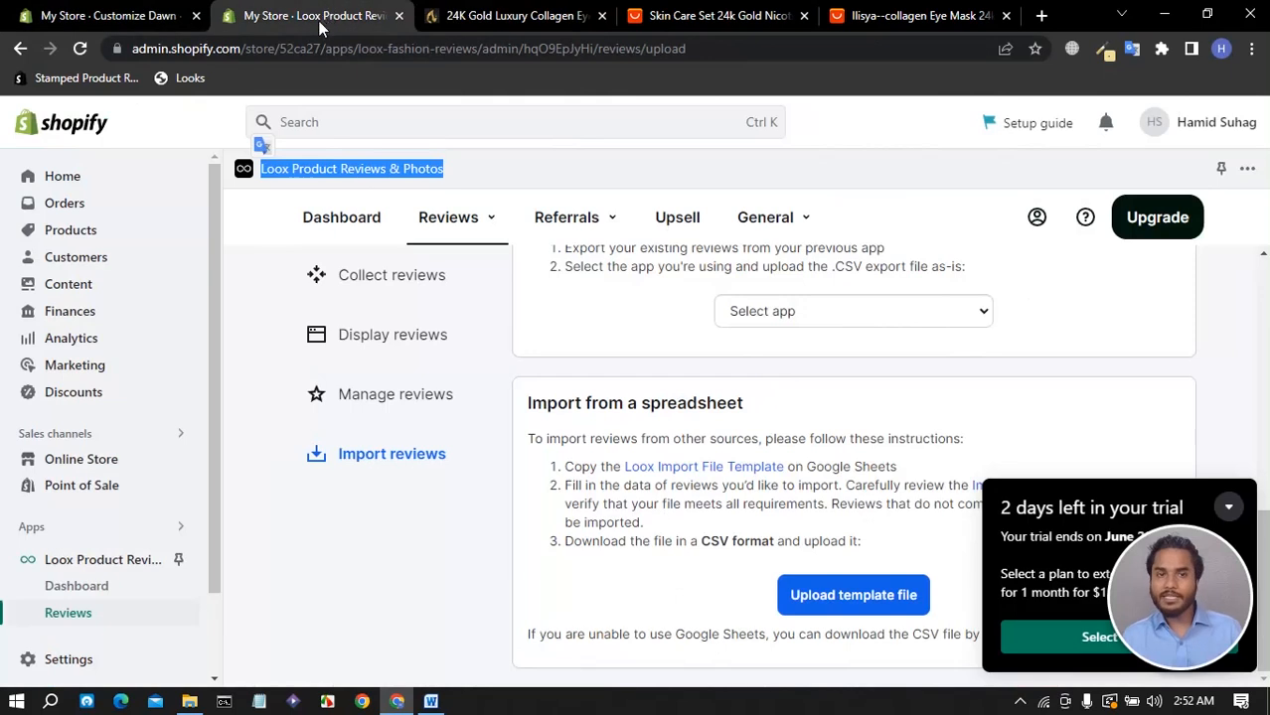
pyautogui.click(141, 16)
pyautogui.click(252, 20)
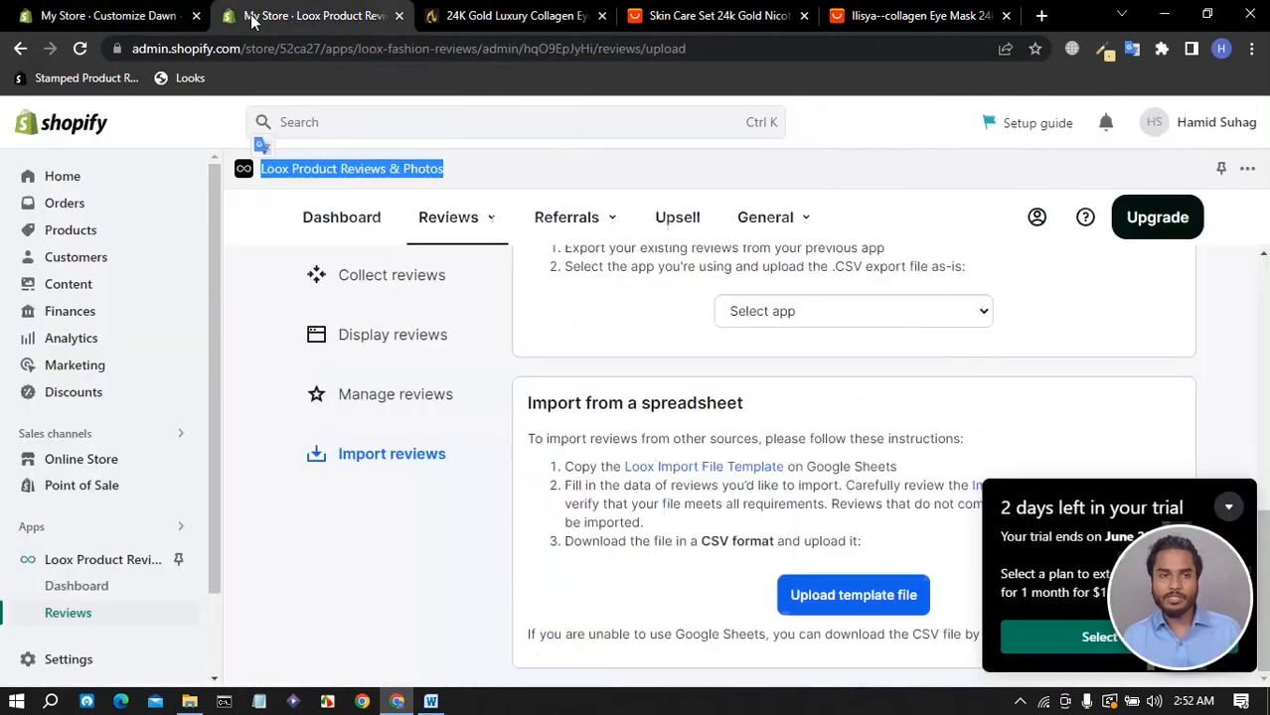
pyautogui.click(70, 230)
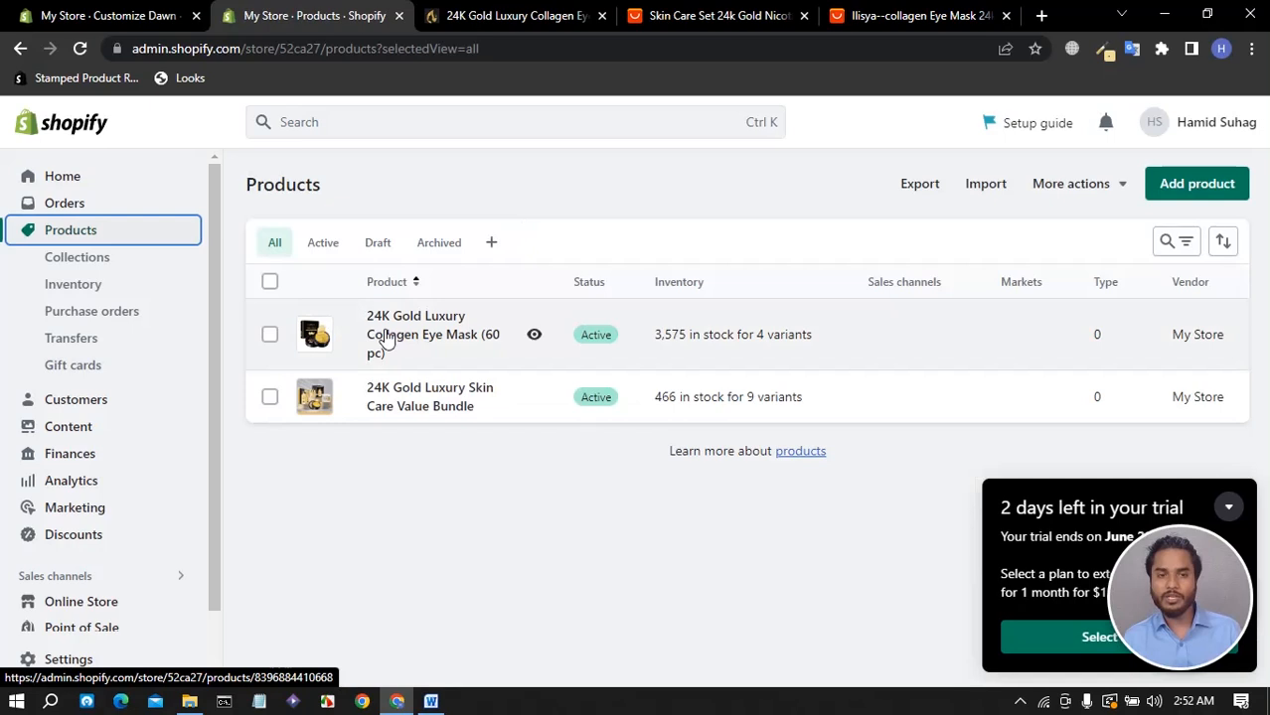
pyautogui.click(437, 338)
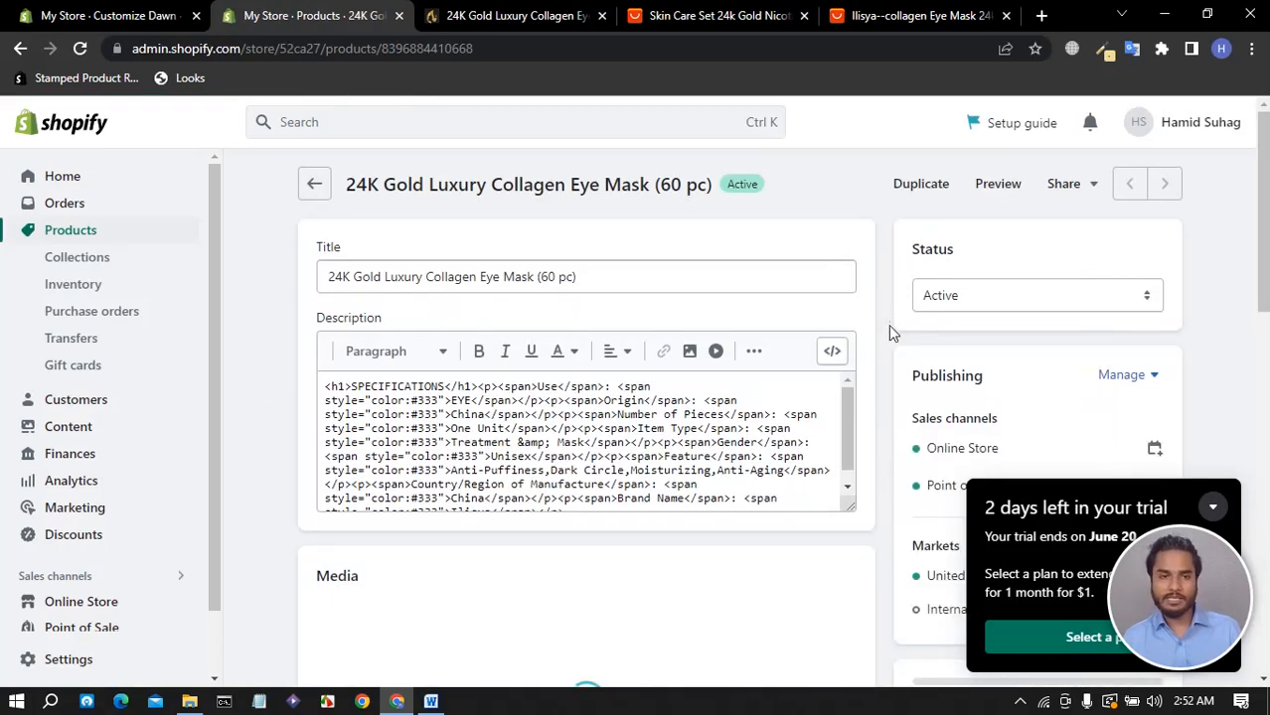
# - Find the product's Online Store section and check which theme templates are available
pyautogui.scroll(-3, 890, 333)
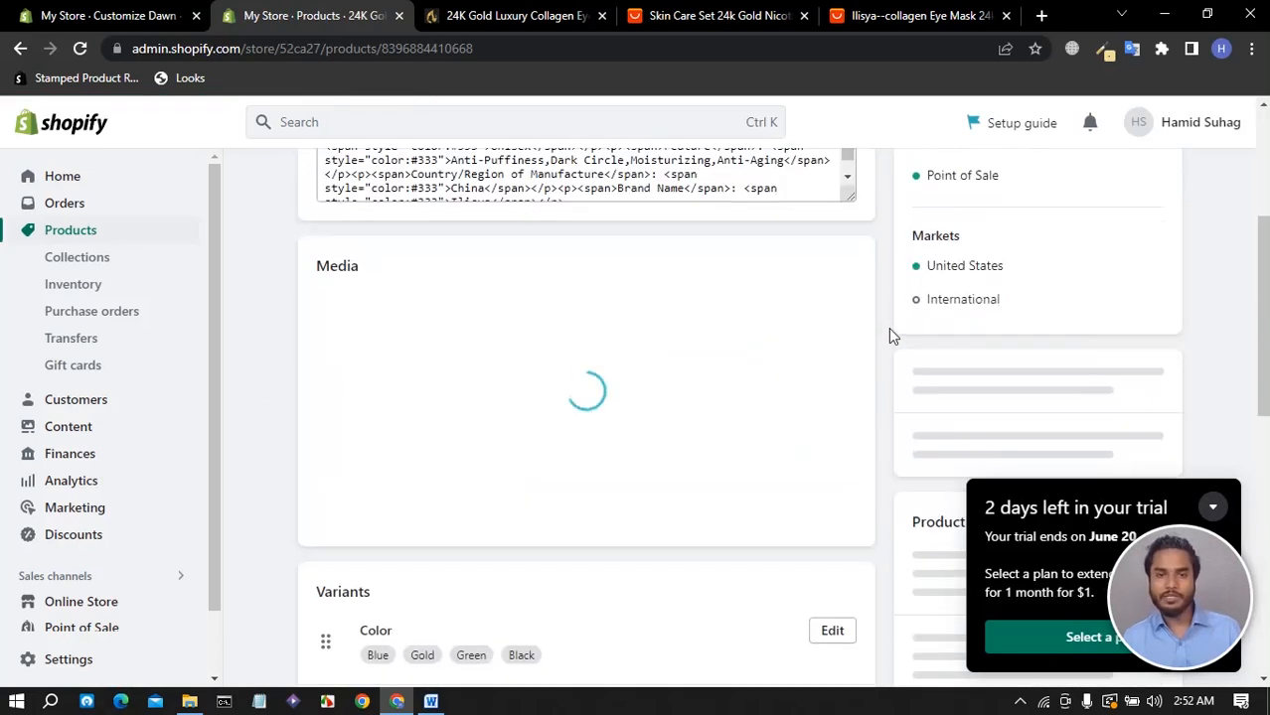
pyautogui.scroll(-6, 880, 352)
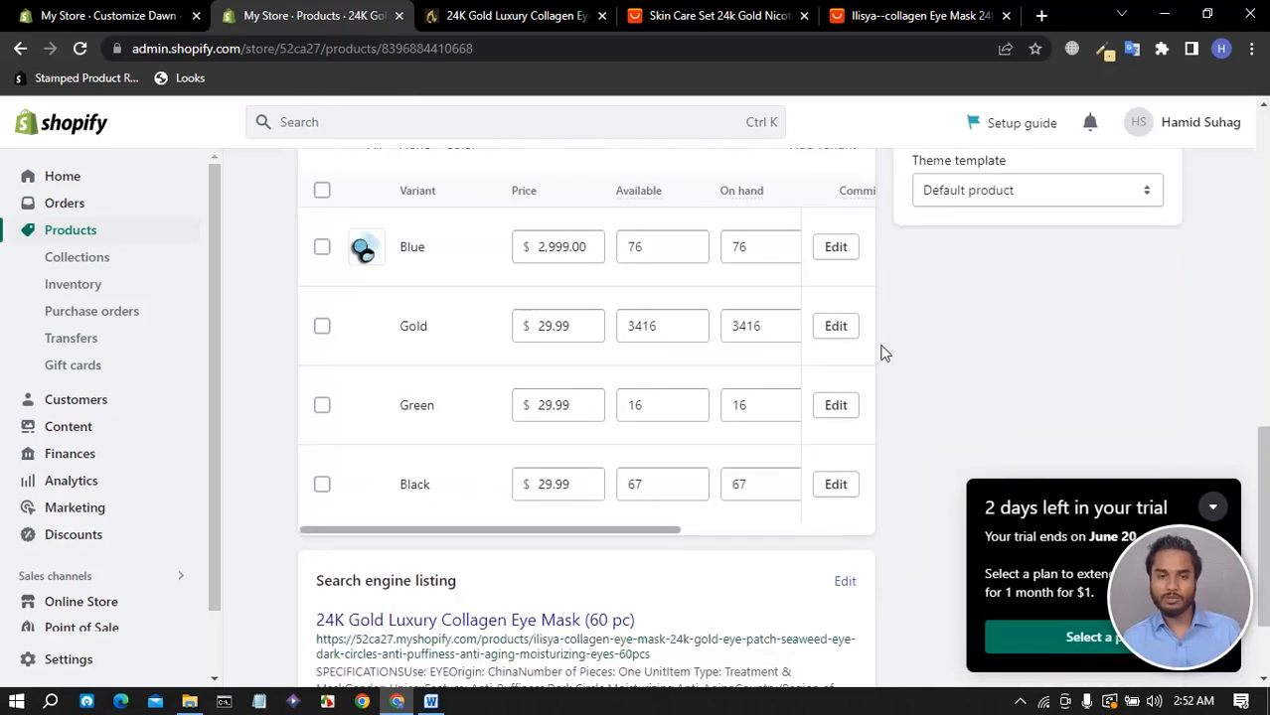
pyautogui.scroll(-1, 884, 354)
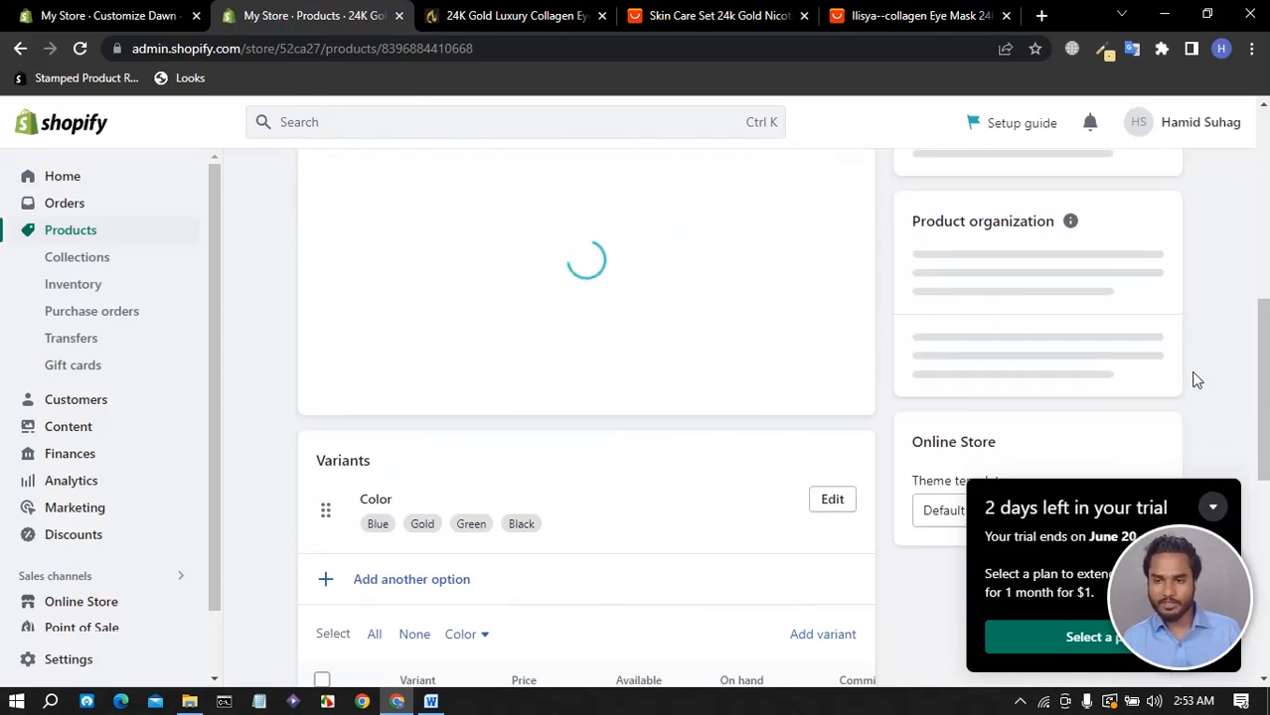
pyautogui.scroll(-3, 979, 390)
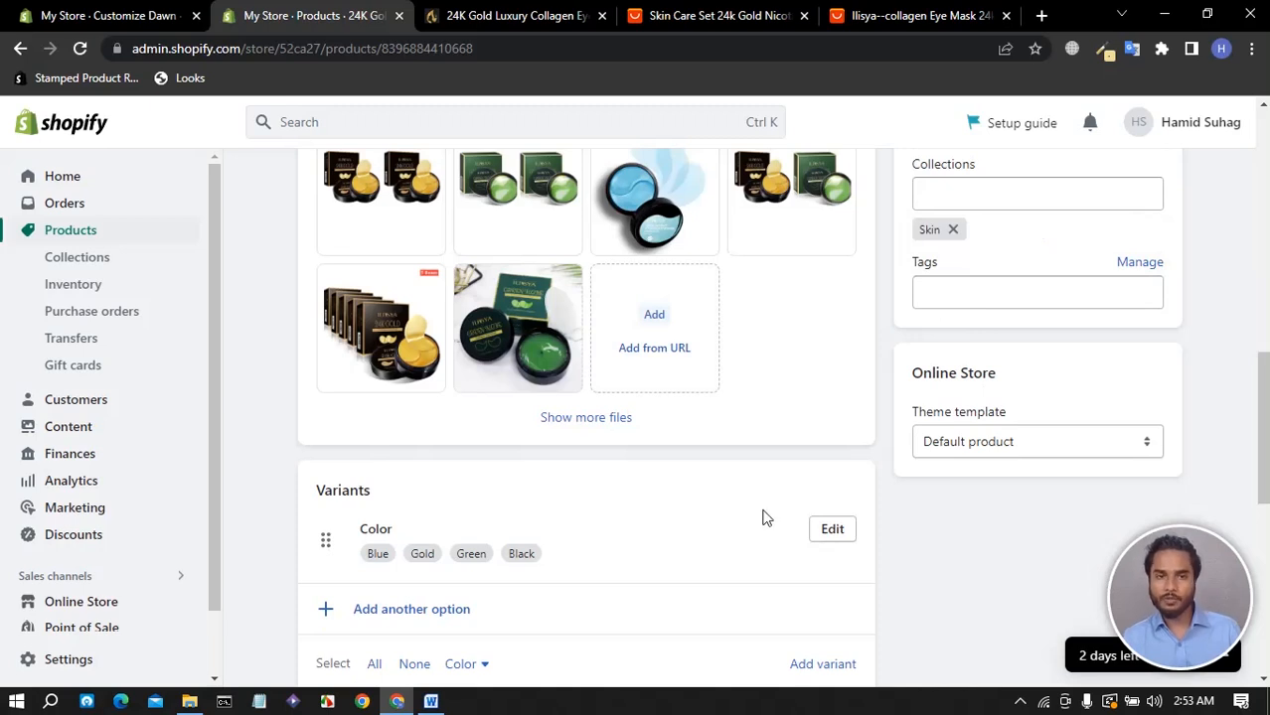
pyautogui.click(960, 444)
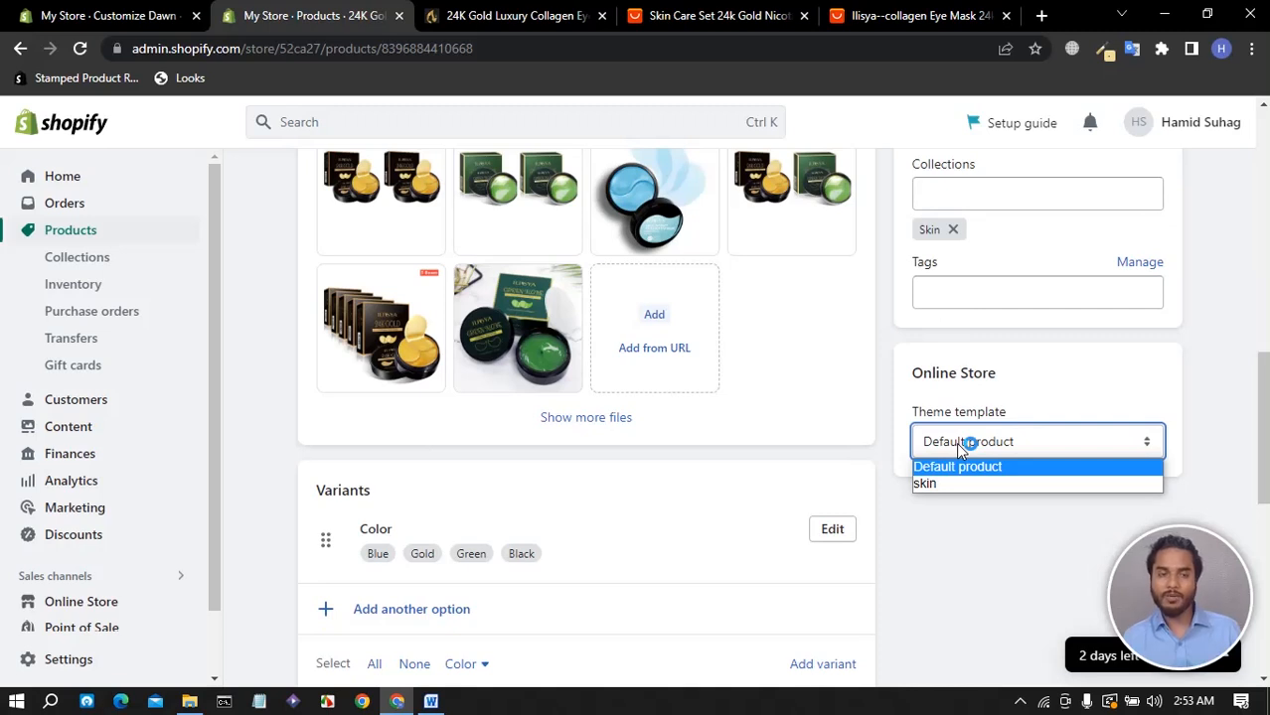
pyautogui.click(955, 443)
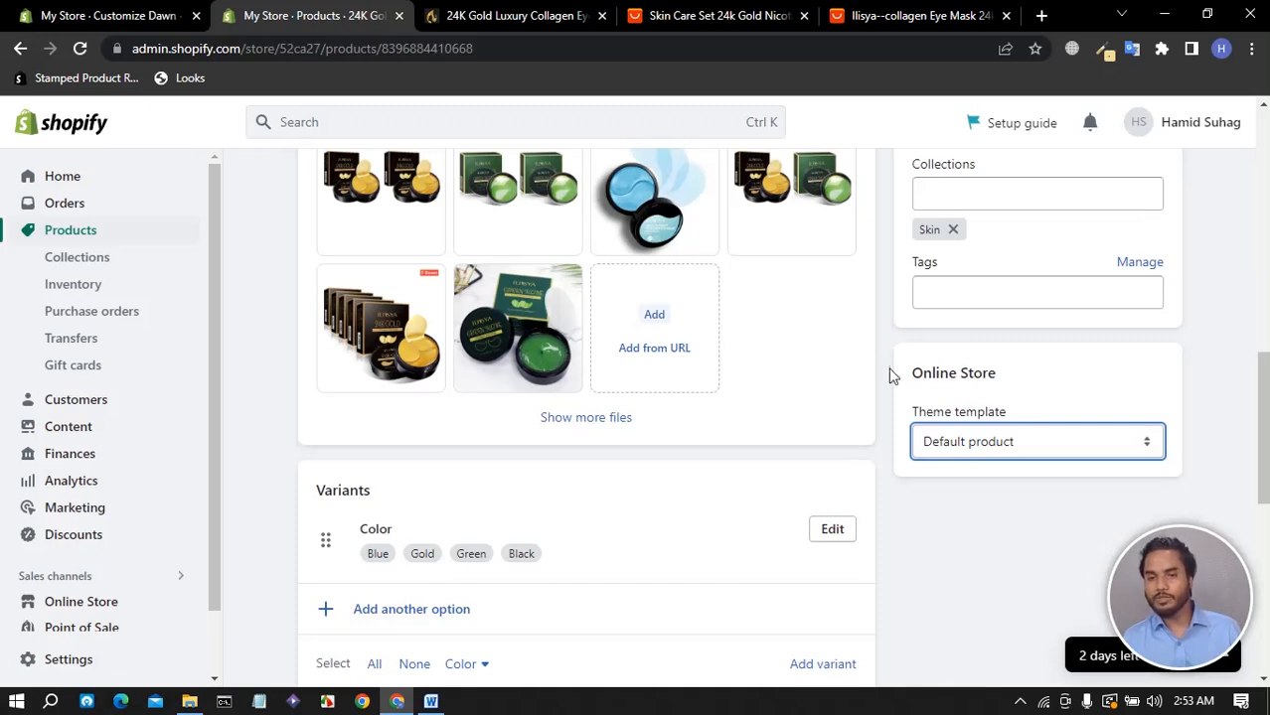
# - Set the eye mask product's theme template to skin and save the product
pyautogui.moveTo(537, 350)
pyautogui.scroll(9, 538, 350)
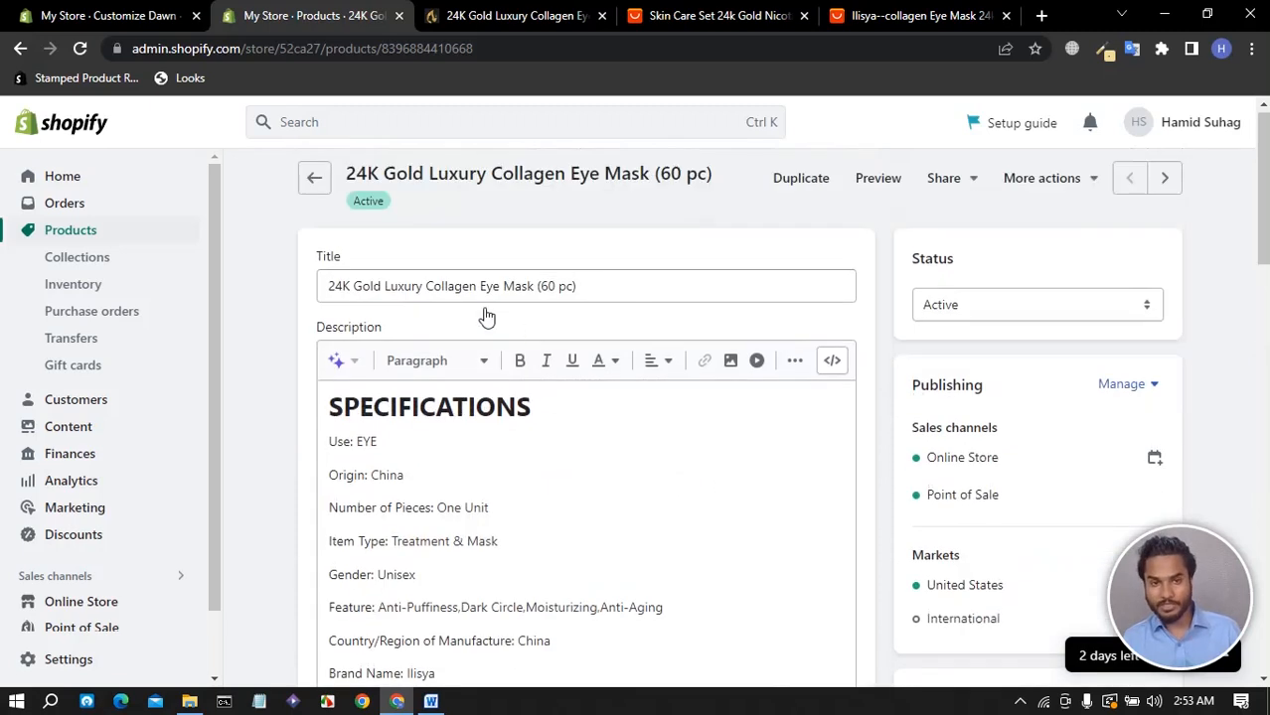
pyautogui.scroll(-4, 545, 295)
pyautogui.scroll(-8, 546, 295)
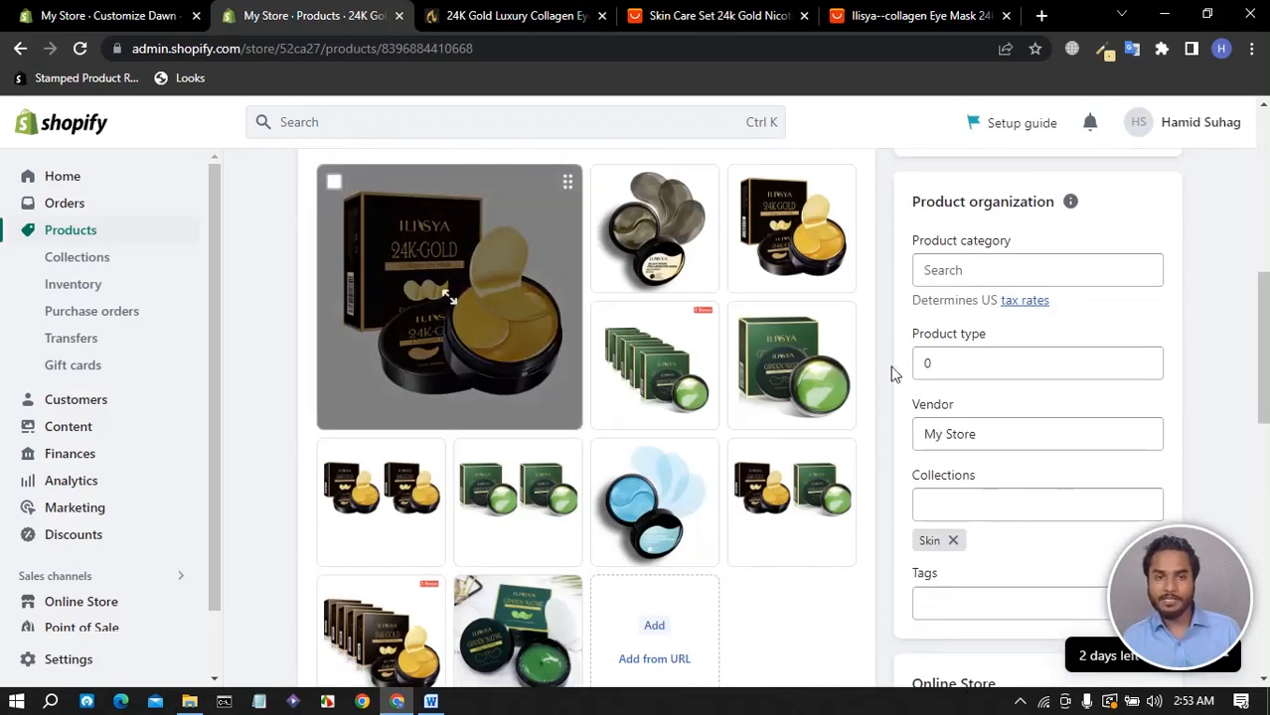
pyautogui.scroll(3, 895, 375)
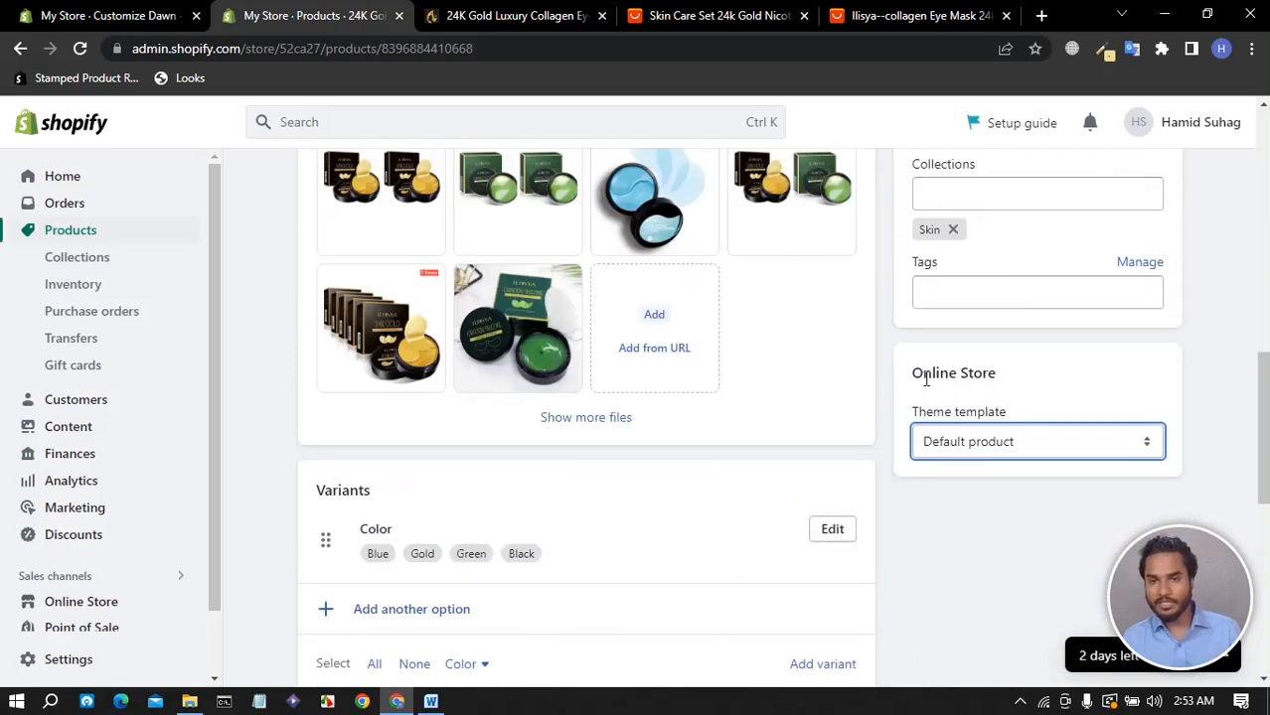
pyautogui.click(974, 449)
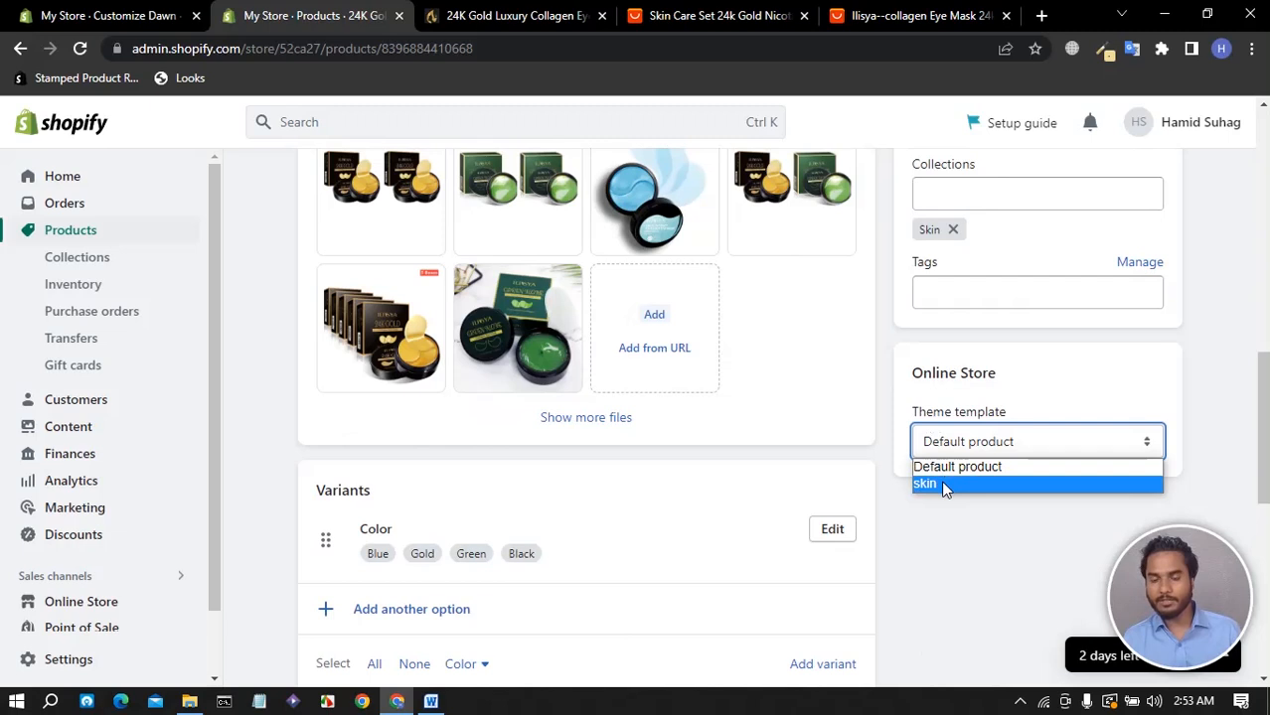
pyautogui.click(945, 489)
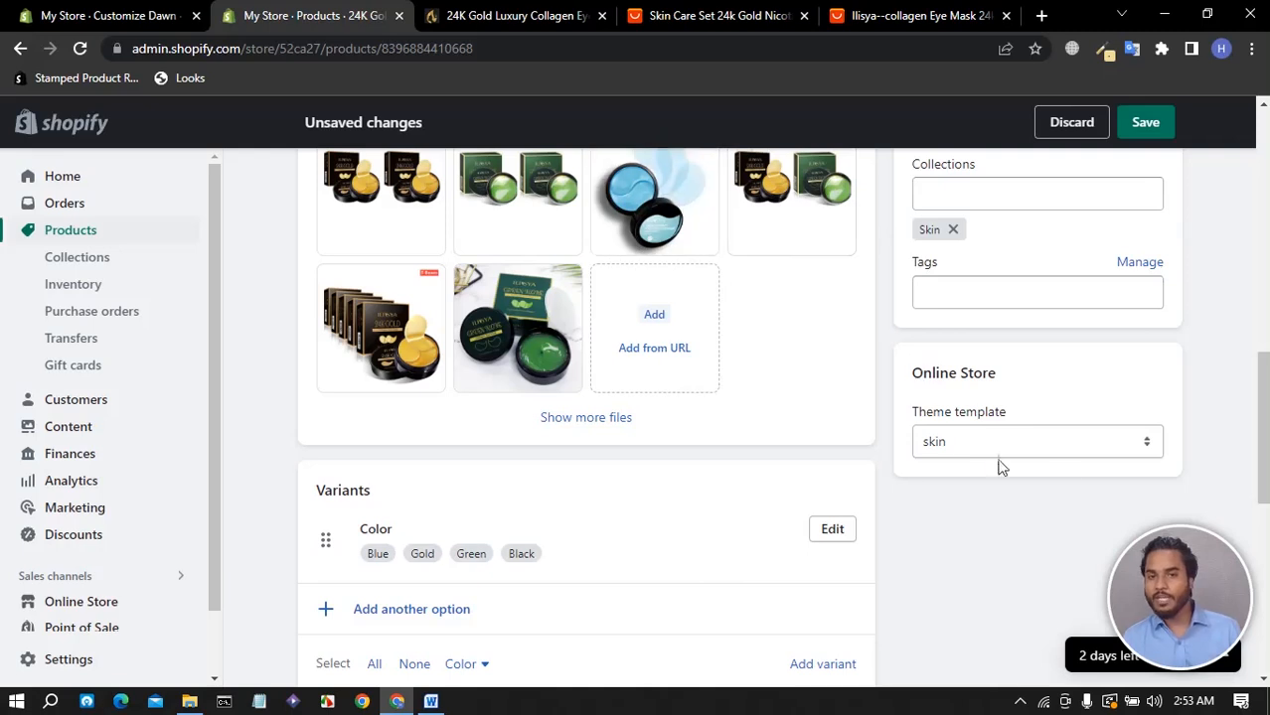
pyautogui.hotkey('ctrl', 's')
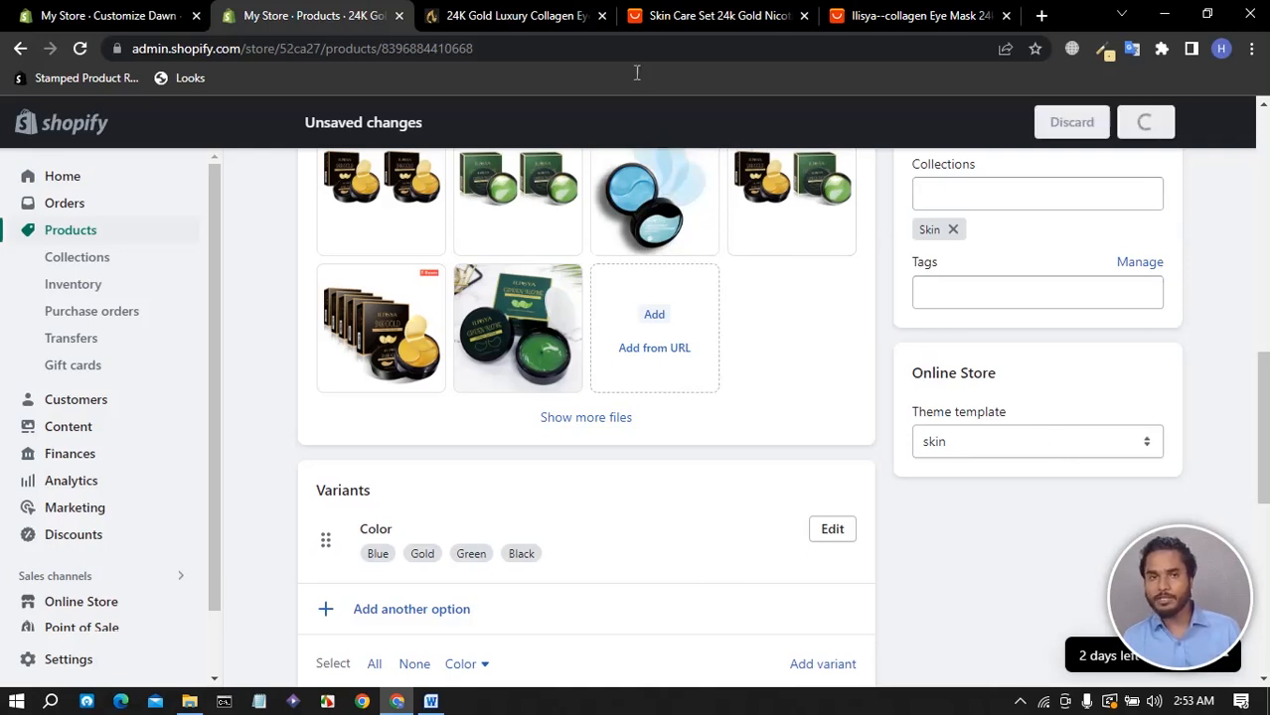
# - Switch back to the live storefront and open its Home page from the eye mask product page
pyautogui.click(560, 19)
pyautogui.click(159, 17)
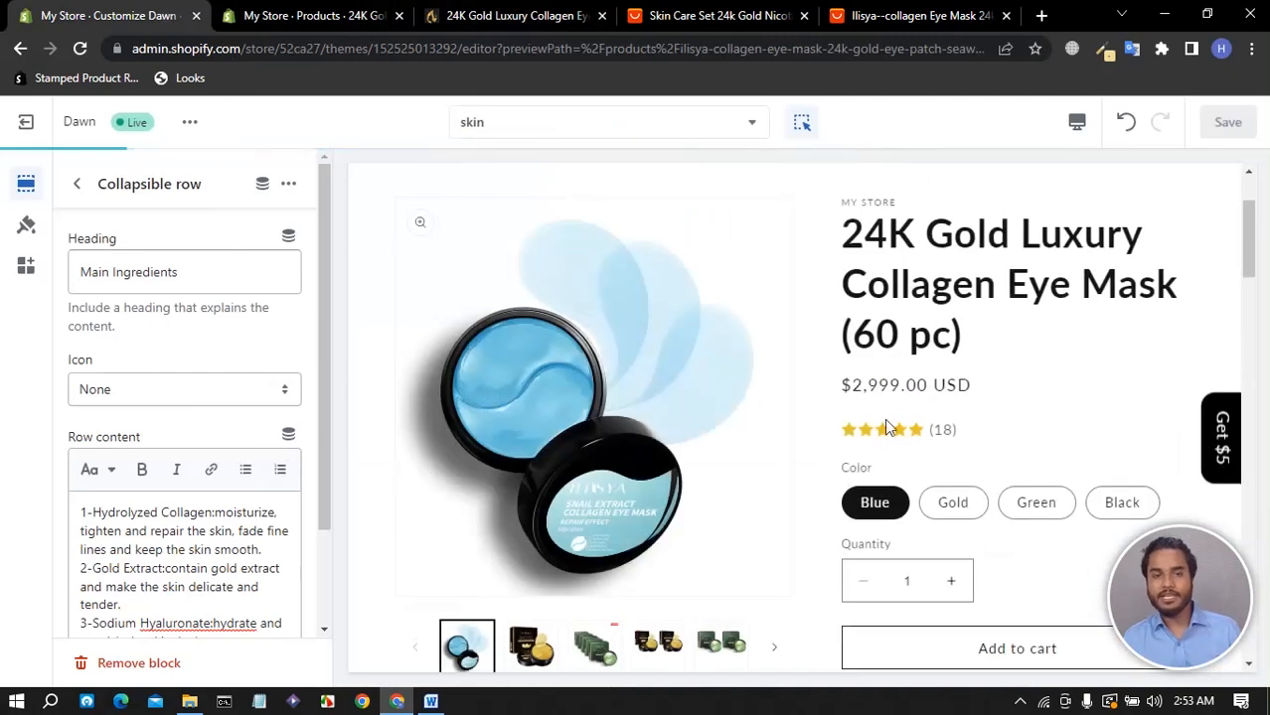
pyautogui.click(308, 15)
pyautogui.click(517, 16)
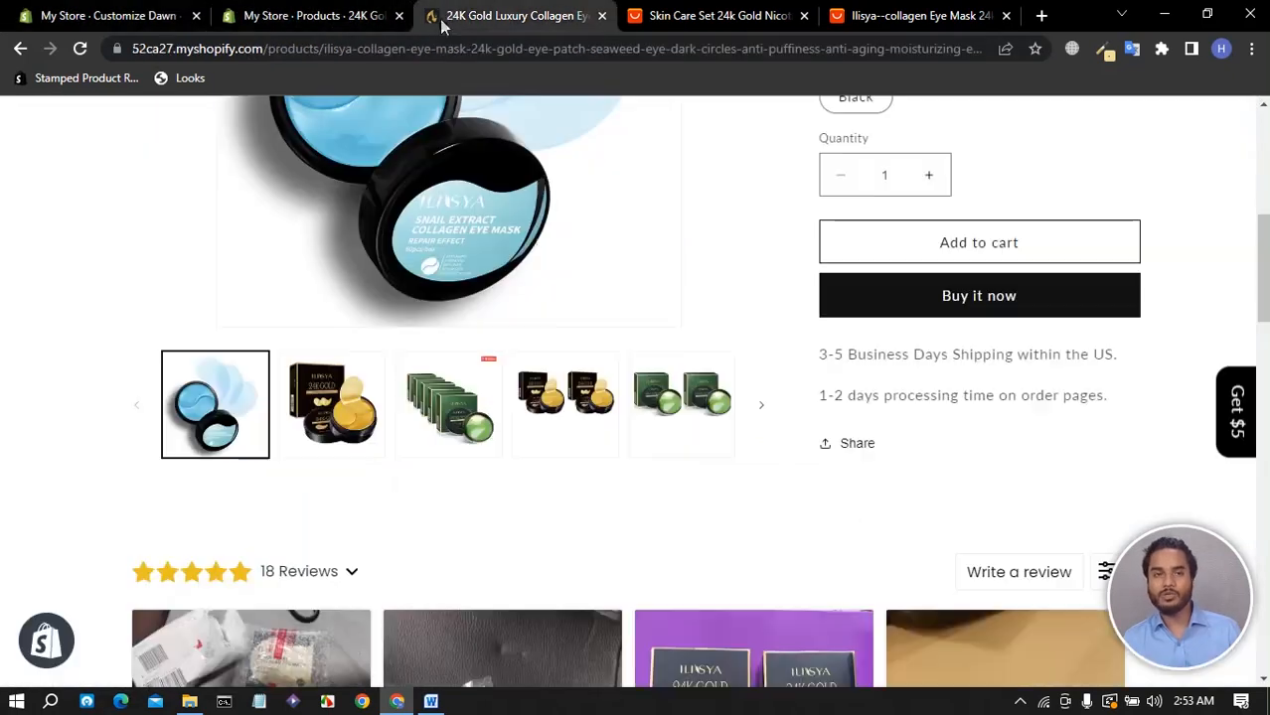
pyautogui.scroll(5, 149, 218)
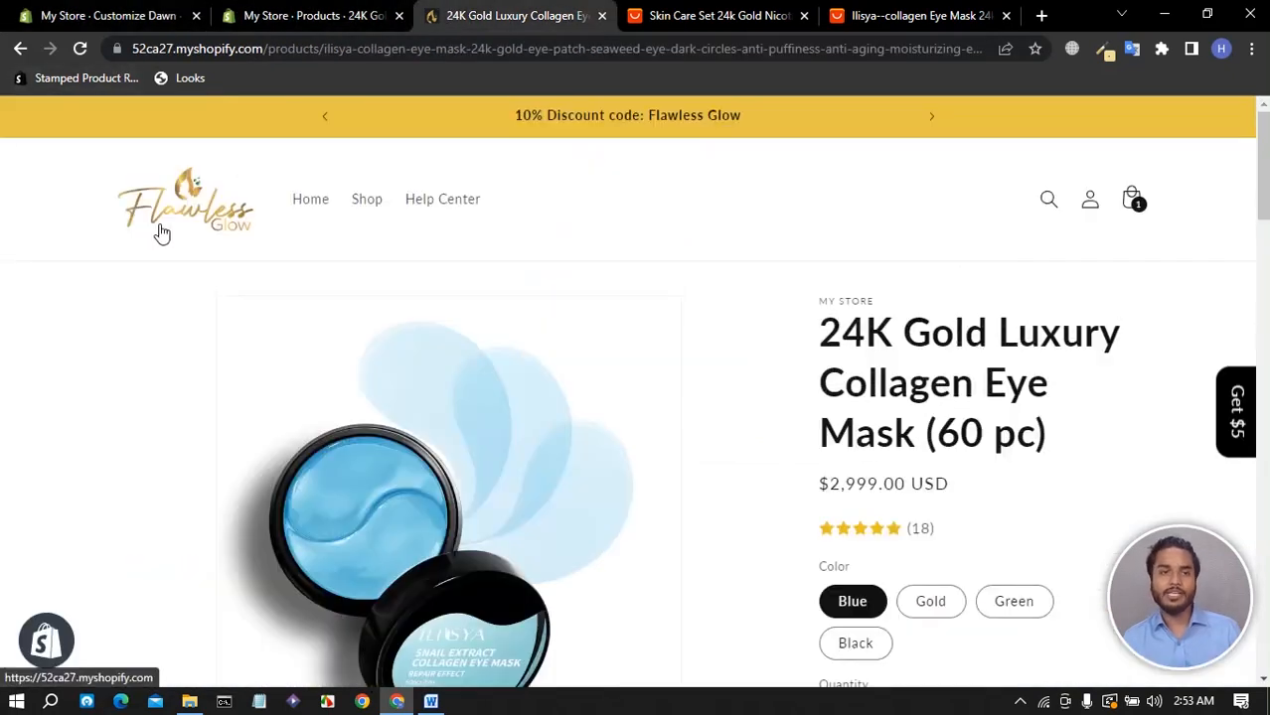
pyautogui.click(310, 200)
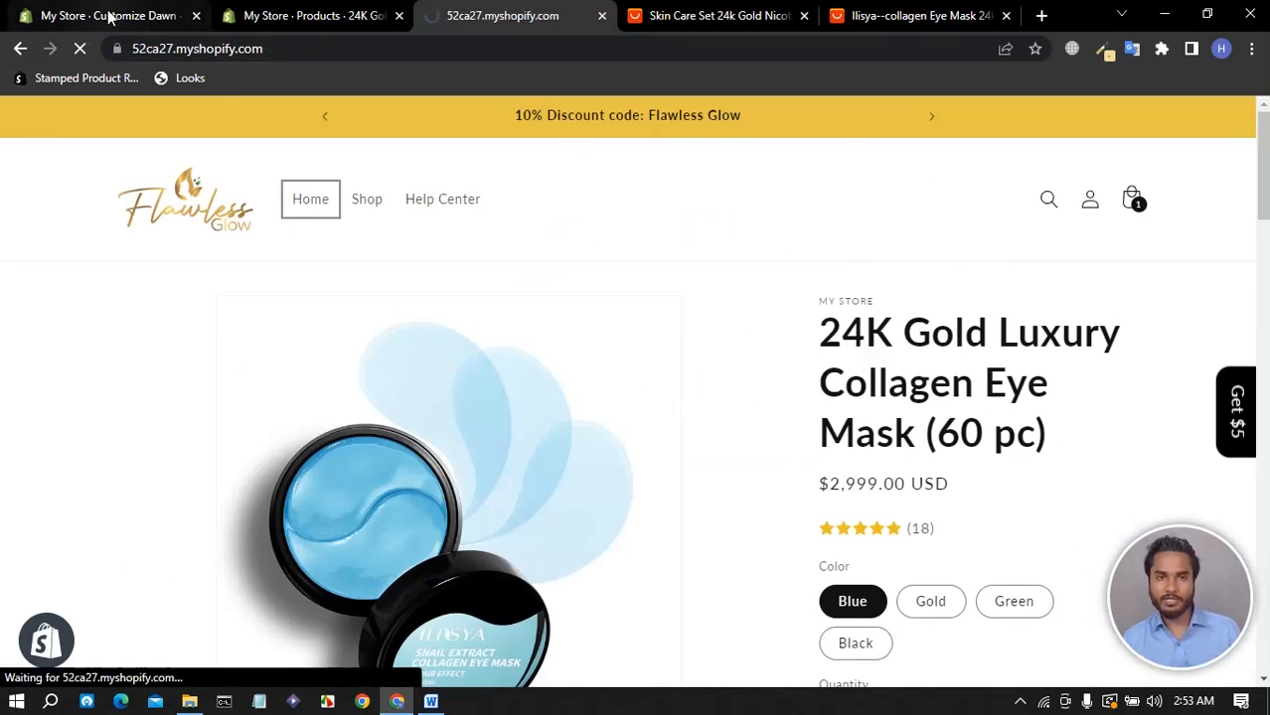
# - Check the product's save progress in the Shopify admin and return to the storefront home page
pyautogui.click(108, 14)
pyautogui.click(279, 17)
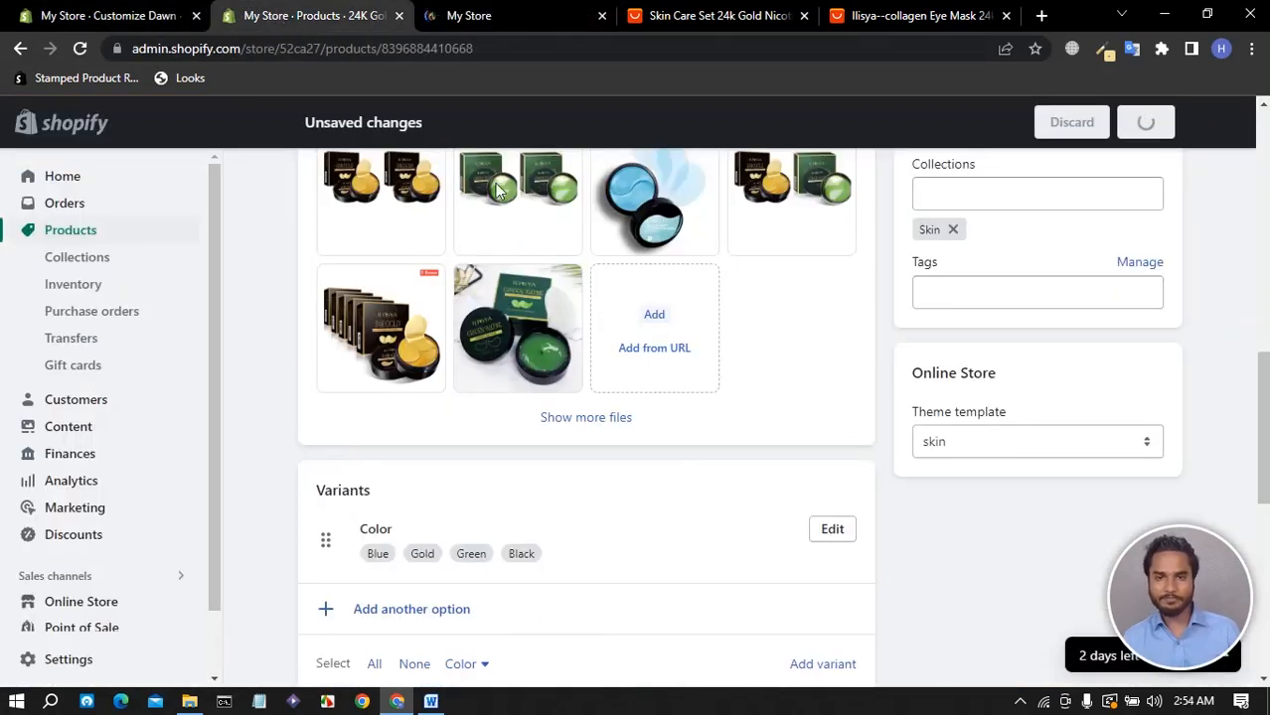
pyautogui.click(505, 24)
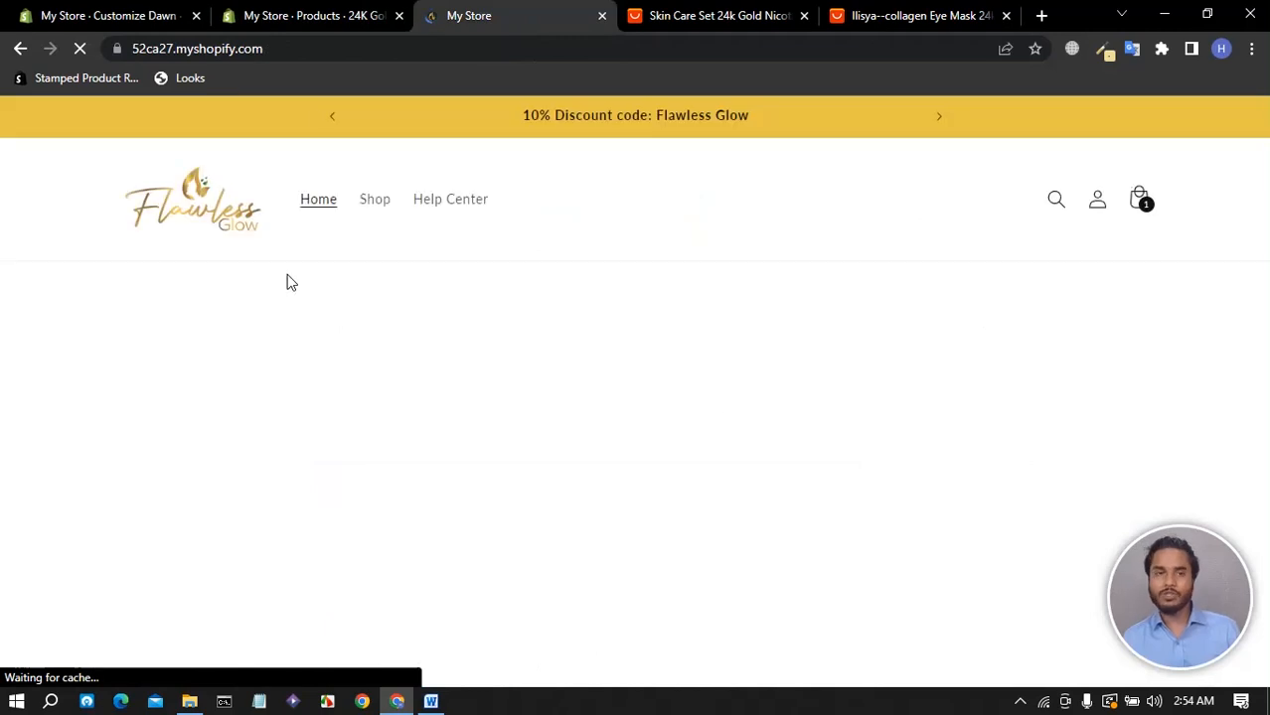
# - Look over the storefront home page from the hero banner through the featured products, Efficacy and Revitalize Your Beauty sections
pyautogui.scroll(-5, 108, 325)
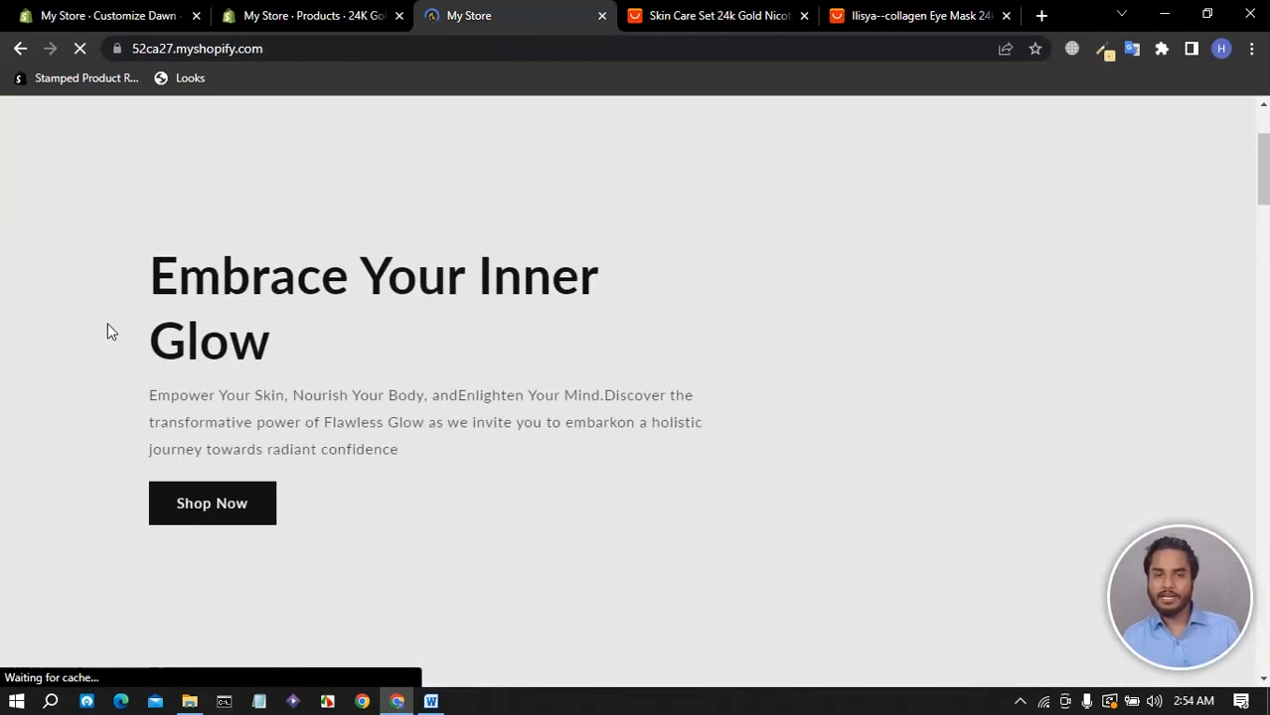
pyautogui.scroll(5, 124, 326)
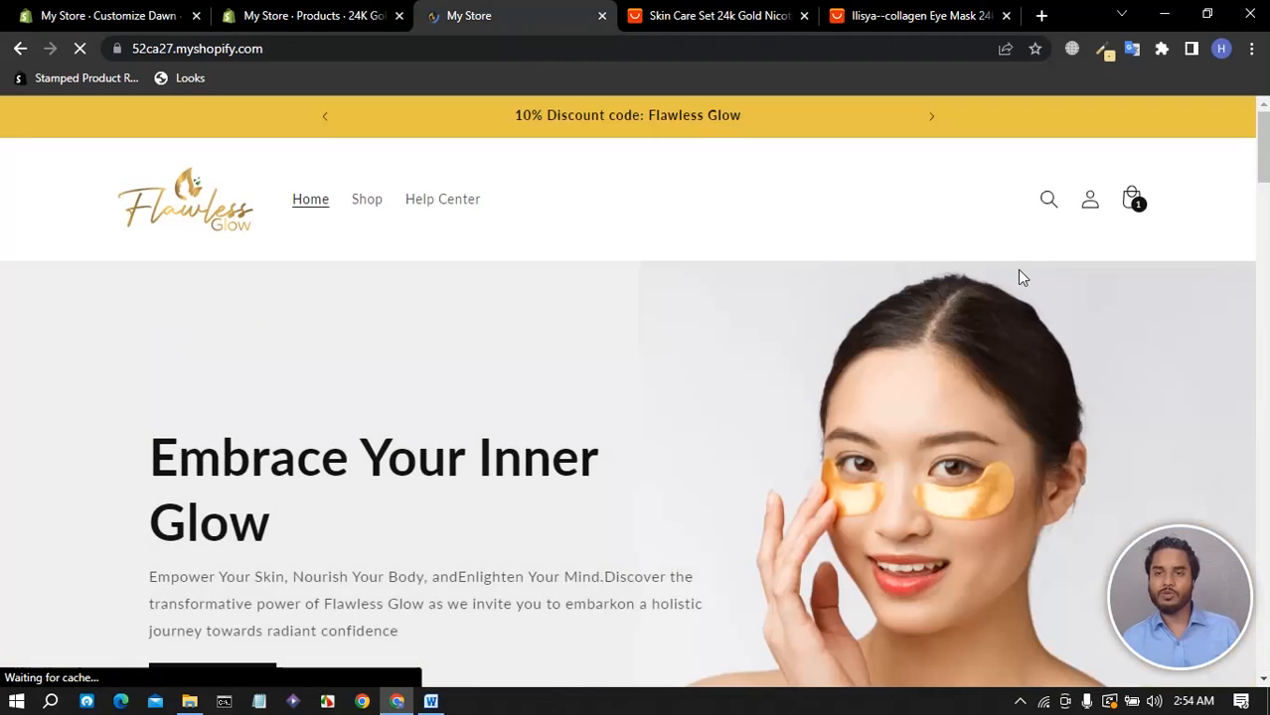
pyautogui.scroll(-5, 674, 374)
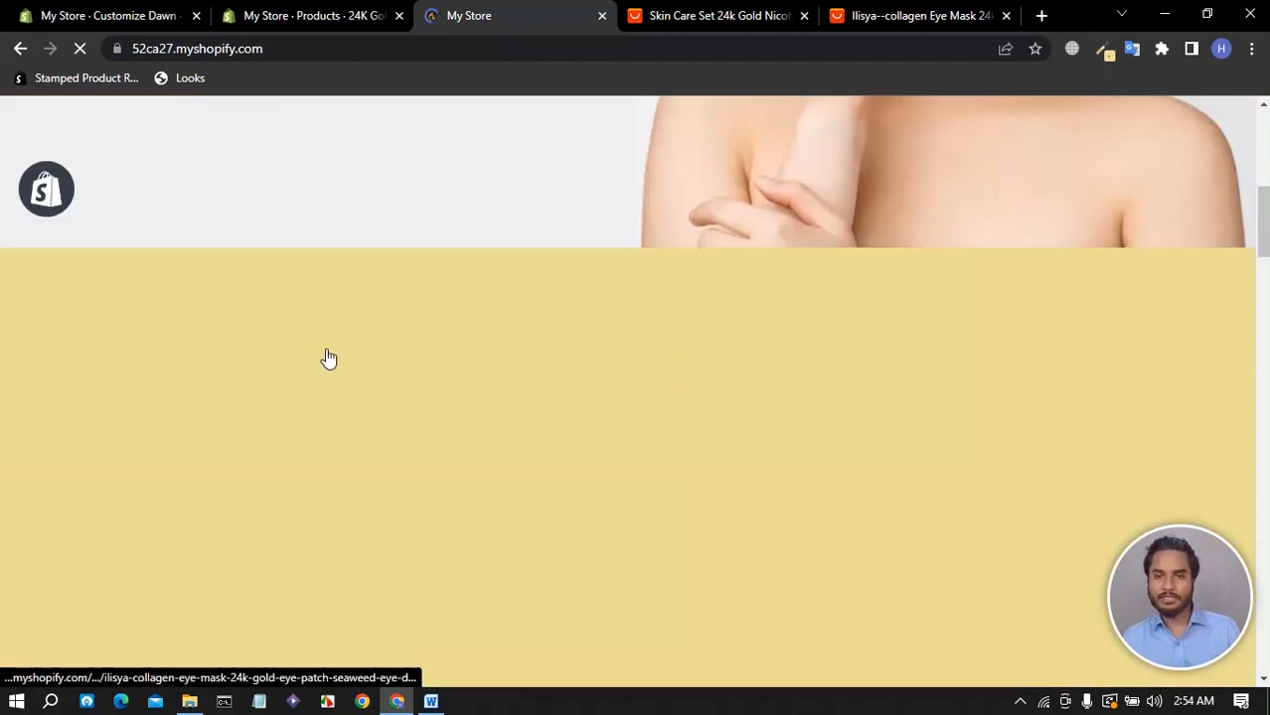
pyautogui.scroll(-5, 331, 349)
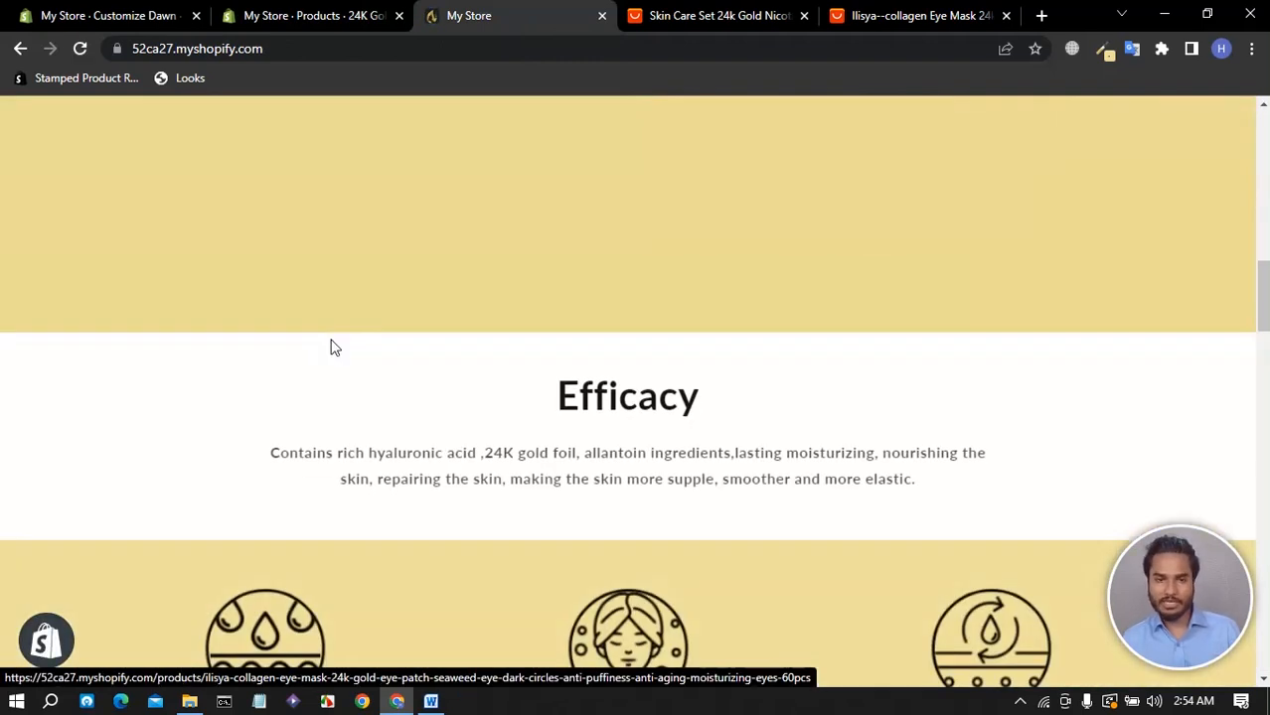
pyautogui.scroll(-3, 331, 347)
pyautogui.scroll(3, 330, 347)
pyautogui.scroll(-8, 331, 346)
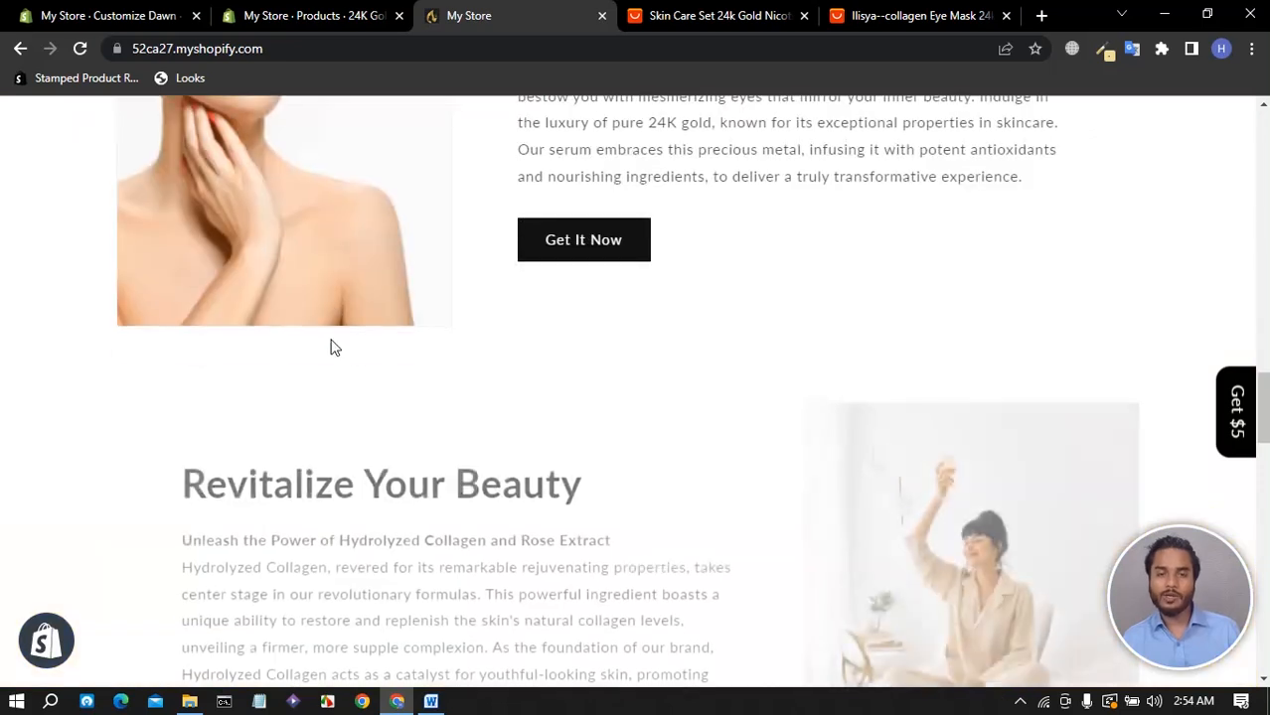
pyautogui.scroll(1, 331, 346)
pyautogui.scroll(15, 331, 347)
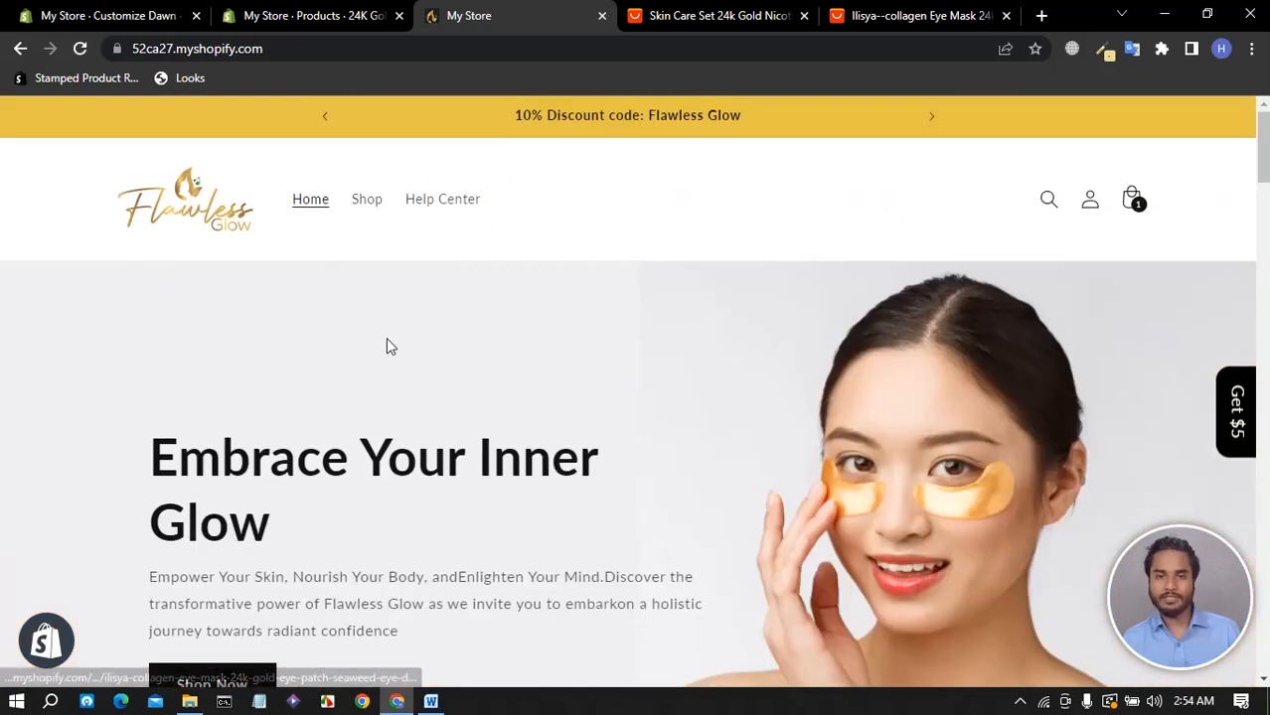
pyautogui.scroll(-5, 388, 347)
pyautogui.scroll(-3, 390, 349)
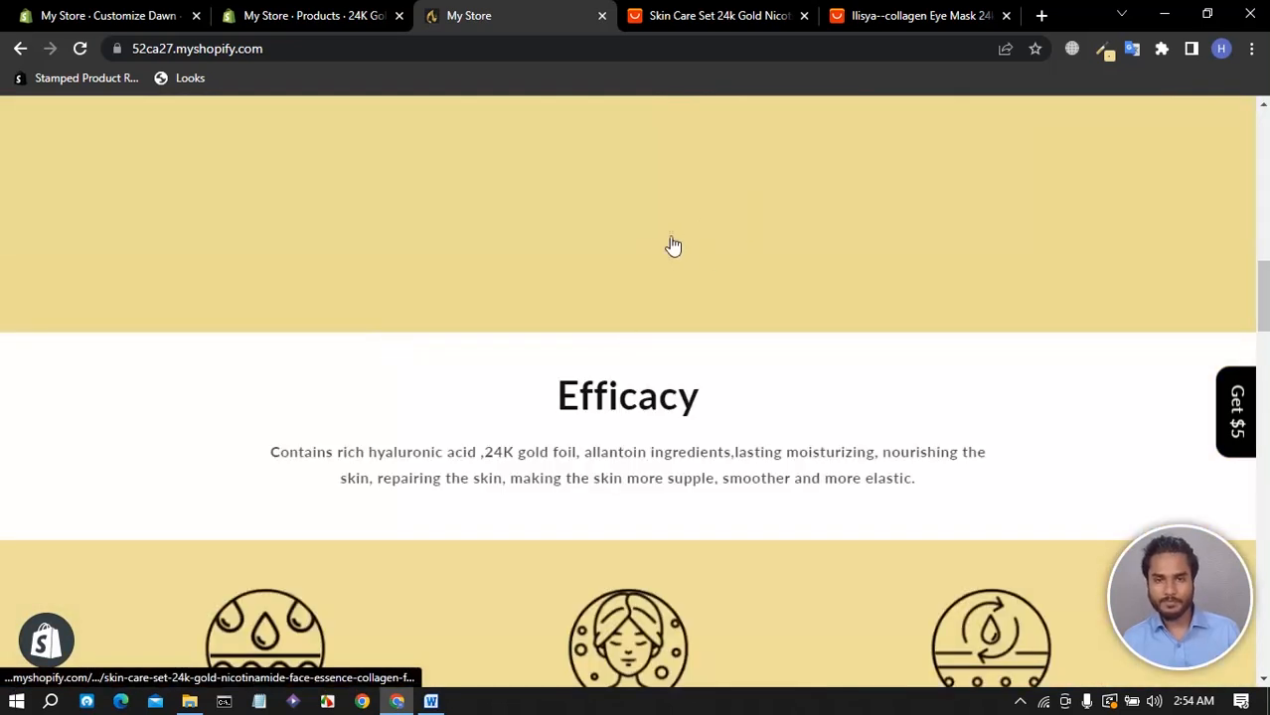
pyautogui.scroll(-8, 537, 288)
pyautogui.scroll(20, 538, 288)
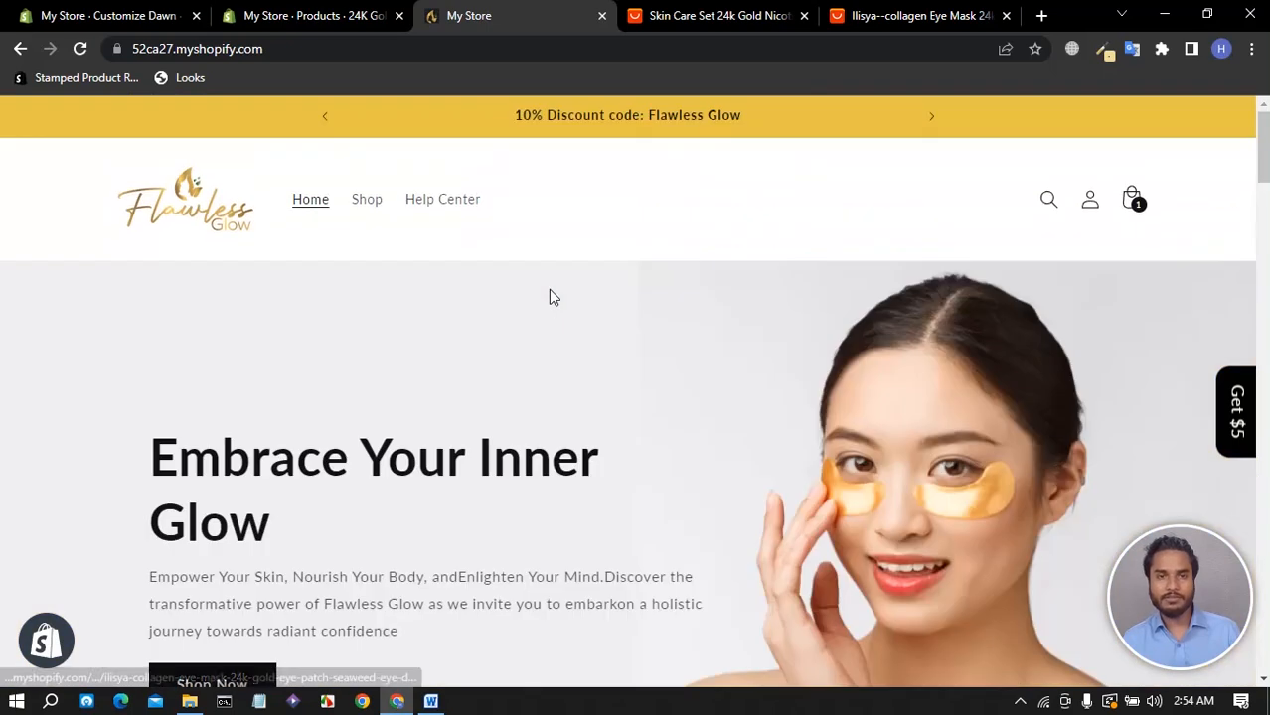
# - Open the 24K Gold Luxury Collagen Eye Mask (60 pc) product page from the home page's featured products
pyautogui.scroll(-8, 488, 273)
pyautogui.scroll(4, 661, 295)
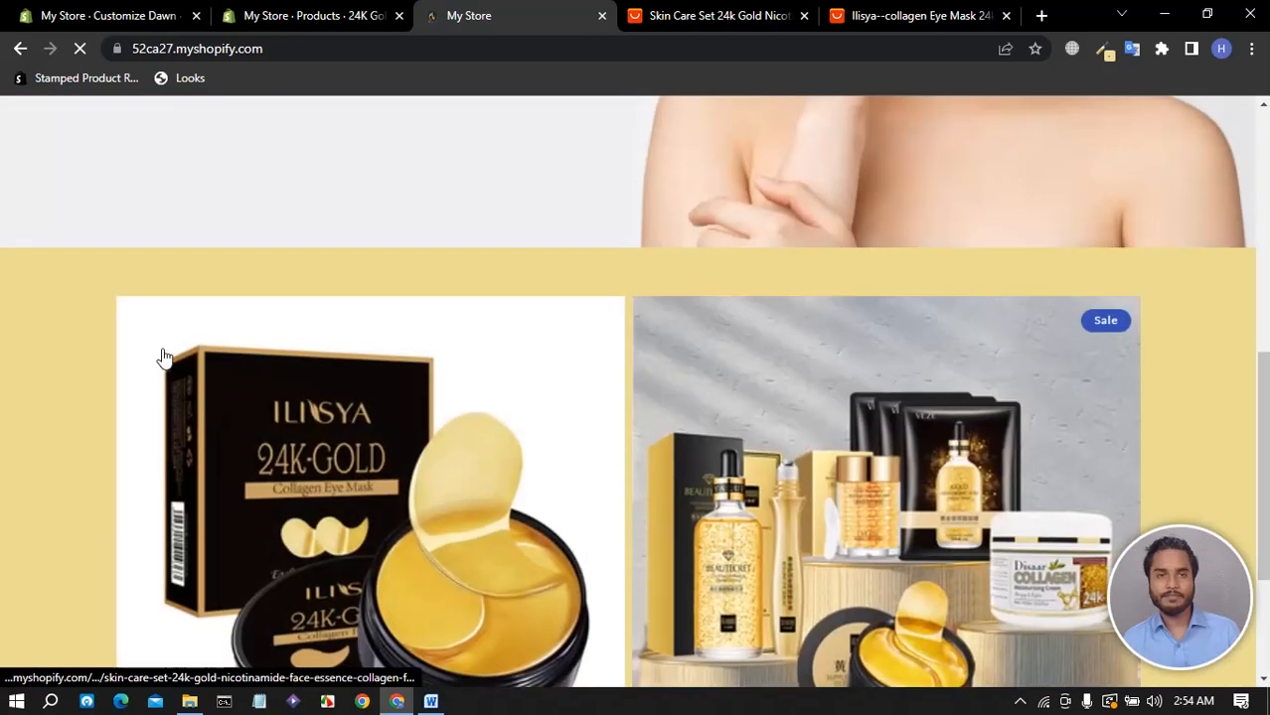
pyautogui.scroll(-2, 118, 351)
pyautogui.scroll(-3, 388, 343)
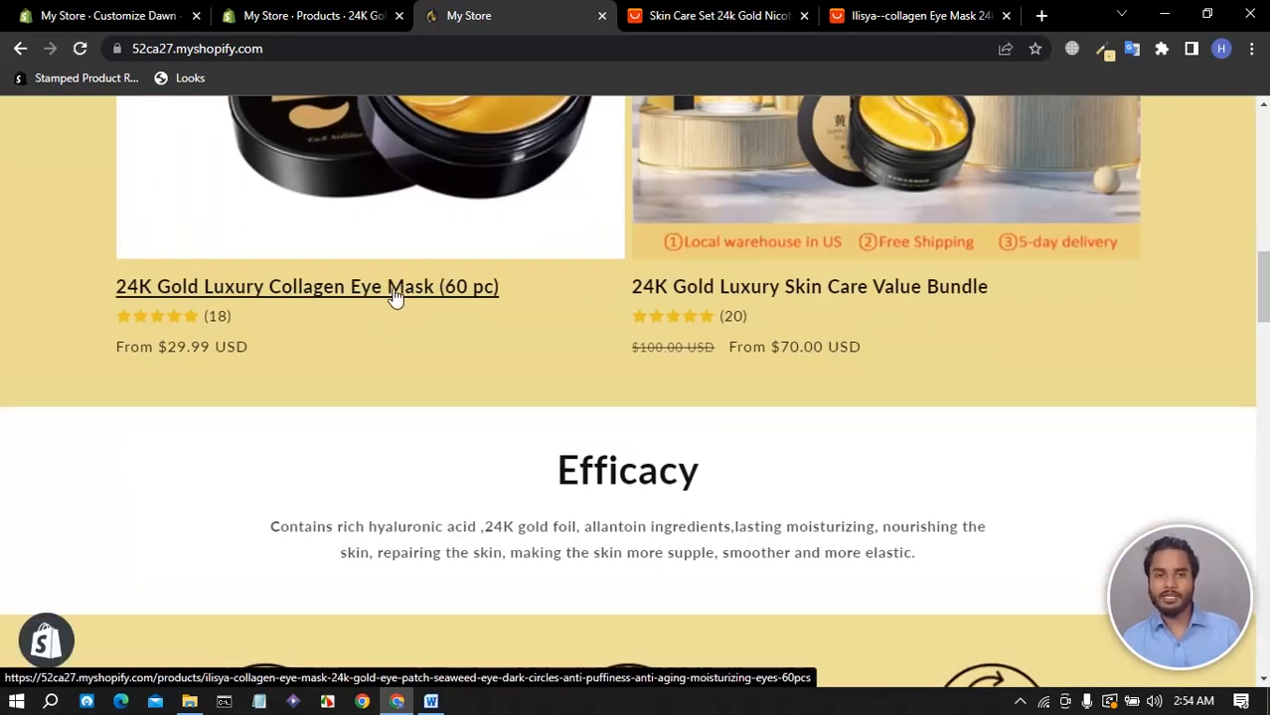
pyautogui.click(387, 296)
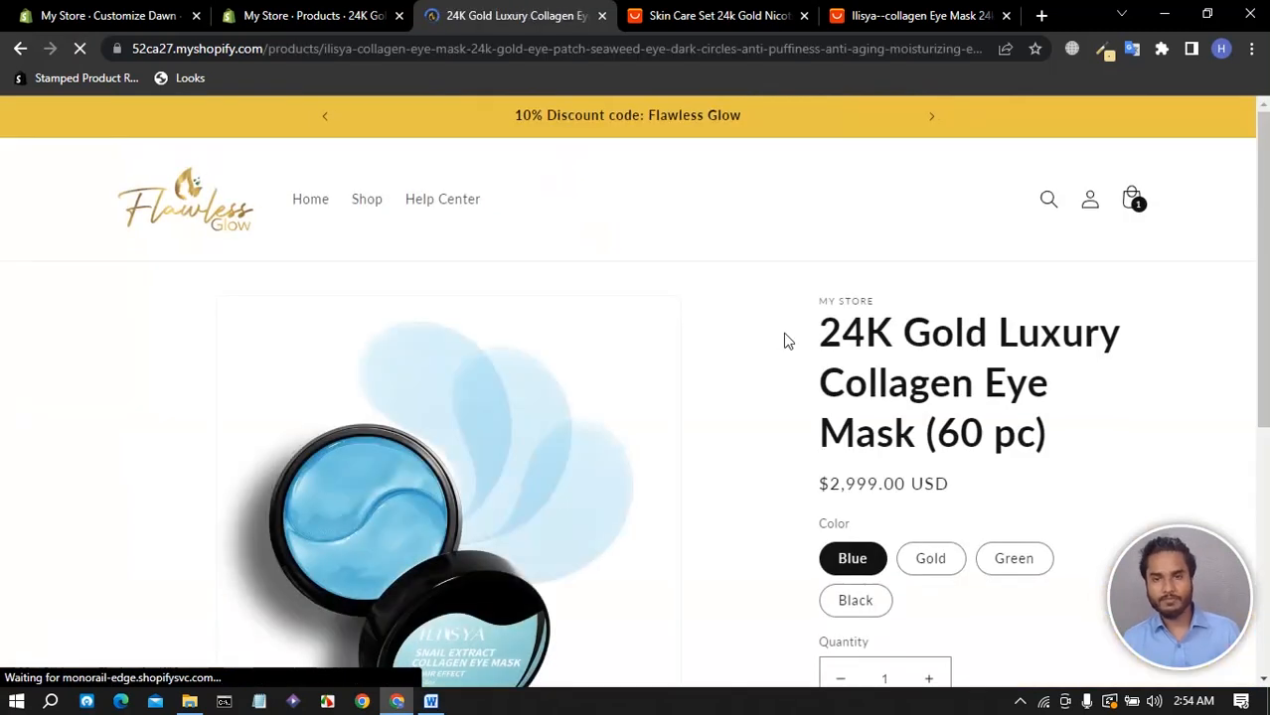
# - Expand the Main Effect, How to use and Main Ingredients rows on the eye mask page to check their content
pyautogui.scroll(-5, 838, 366)
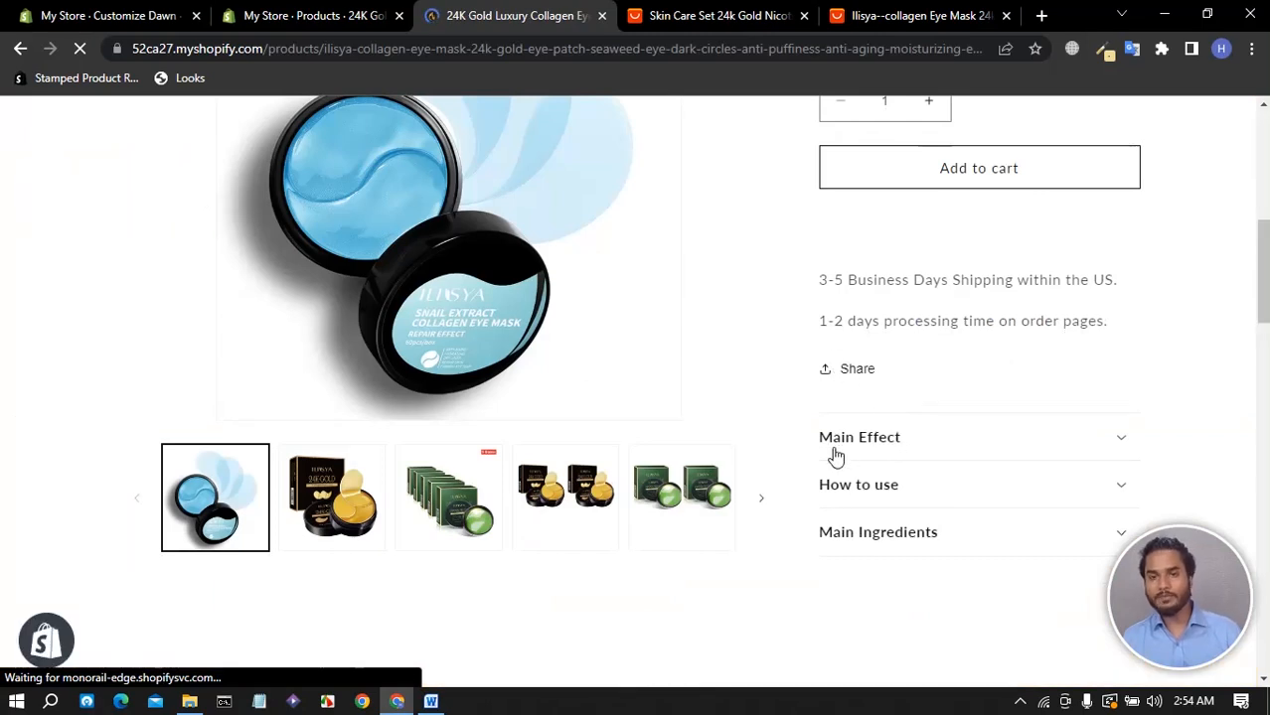
pyautogui.click(912, 443)
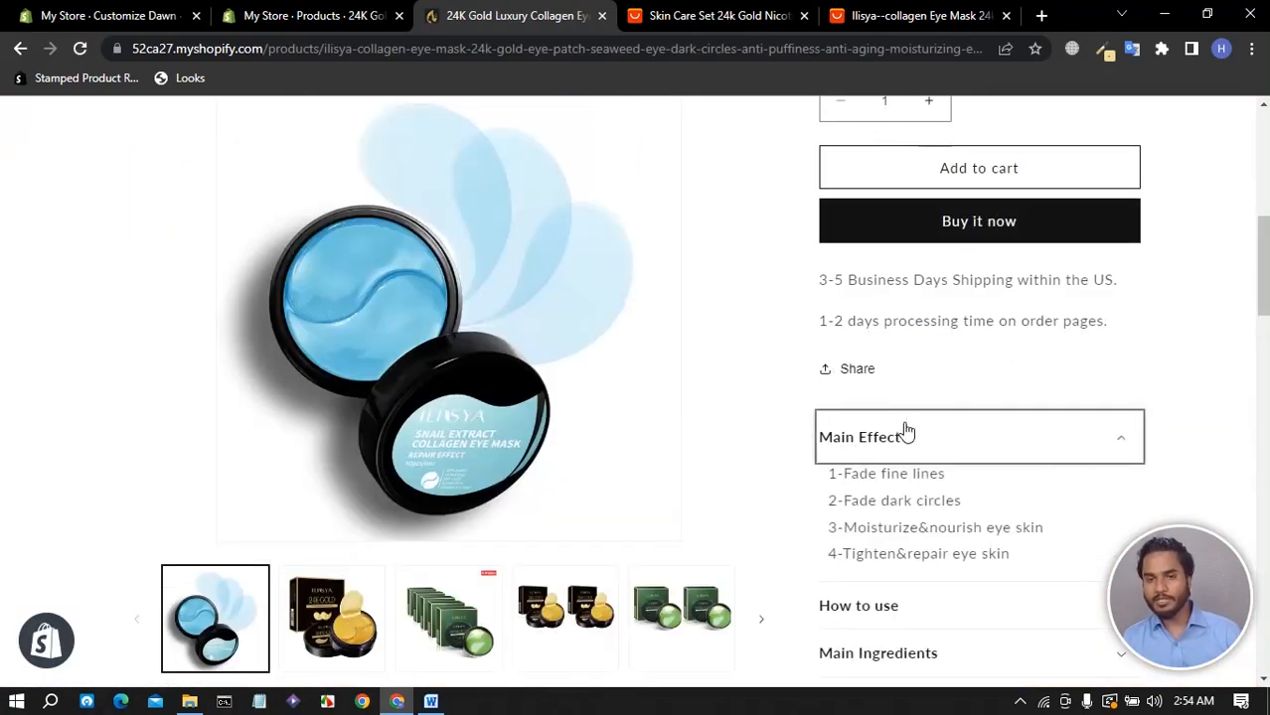
pyautogui.scroll(-3, 904, 437)
pyautogui.click(898, 305)
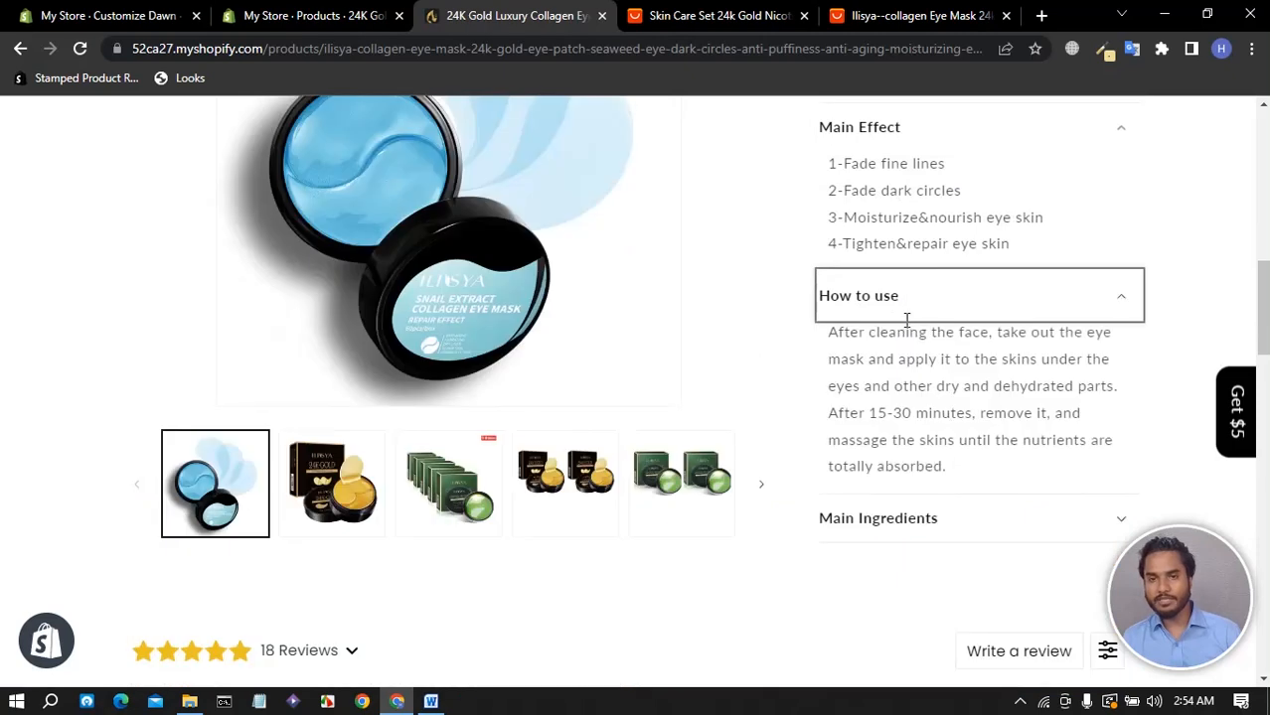
pyautogui.click(938, 522)
pyautogui.scroll(6, 202, 309)
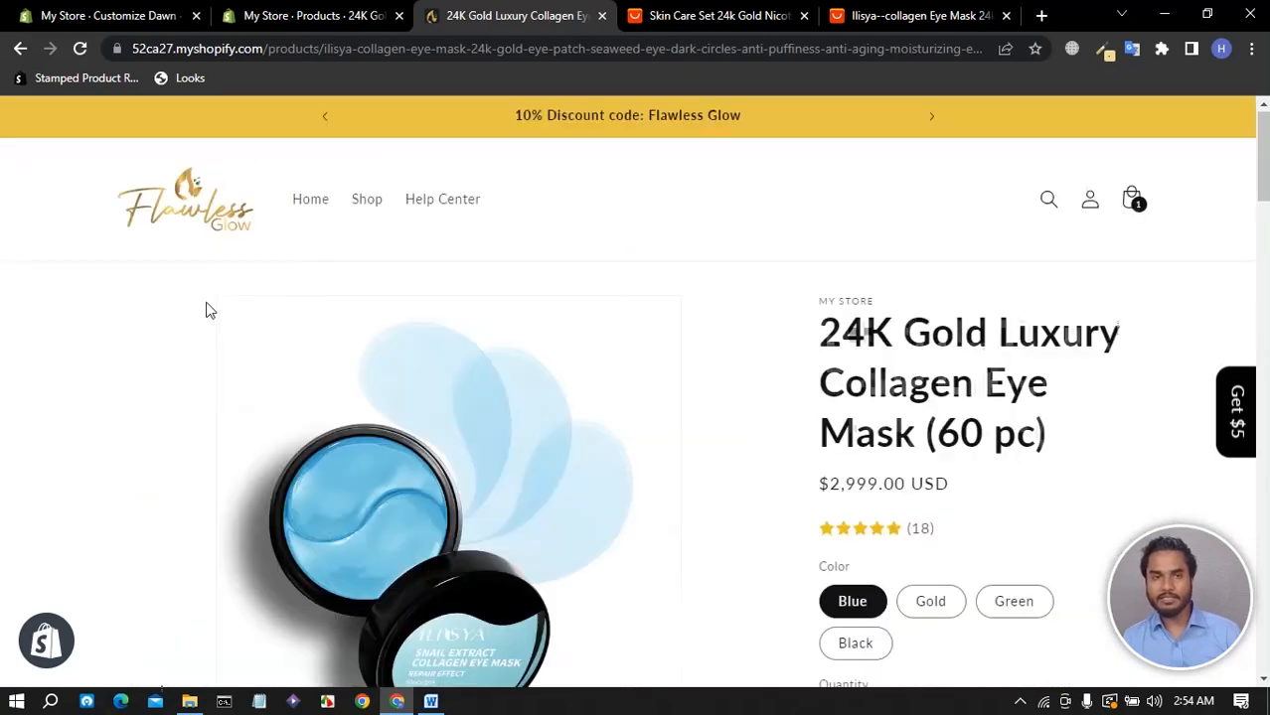
# - Go back to the home page and open the 24K Gold Luxury Skin Care Value Bundle to check its page for collapsible rows
pyautogui.click(326, 206)
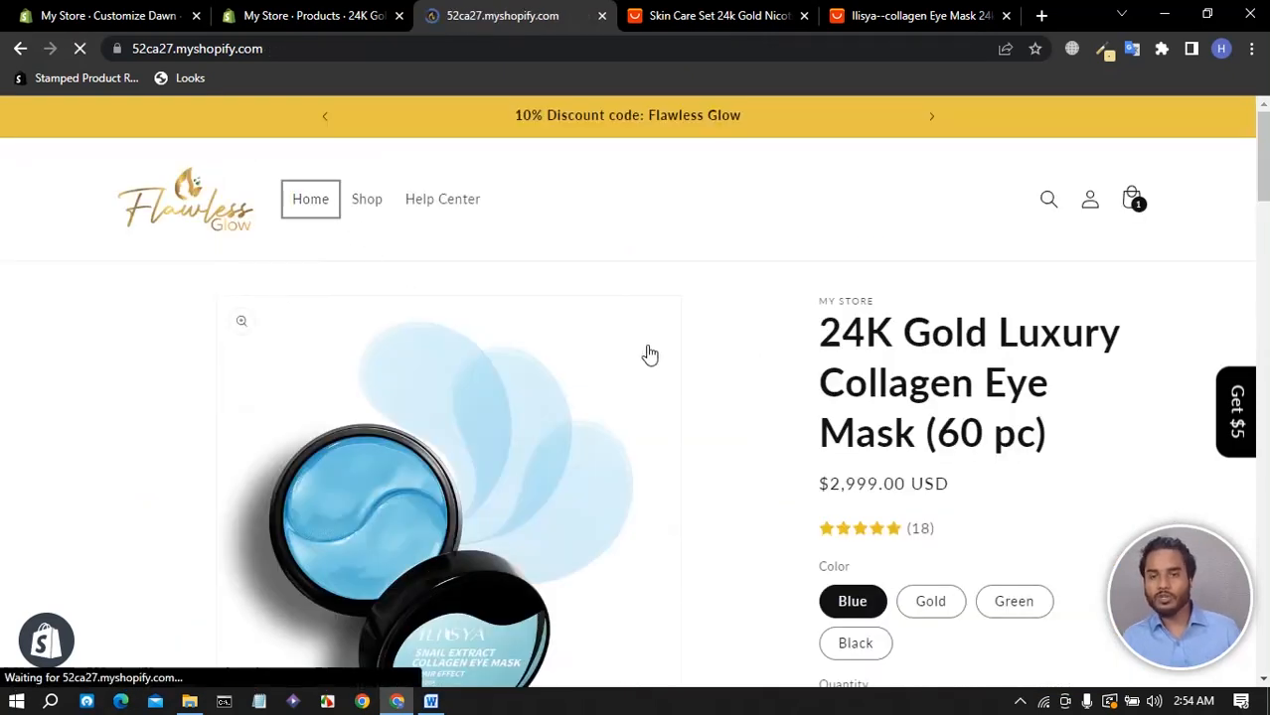
pyautogui.scroll(-10, 596, 397)
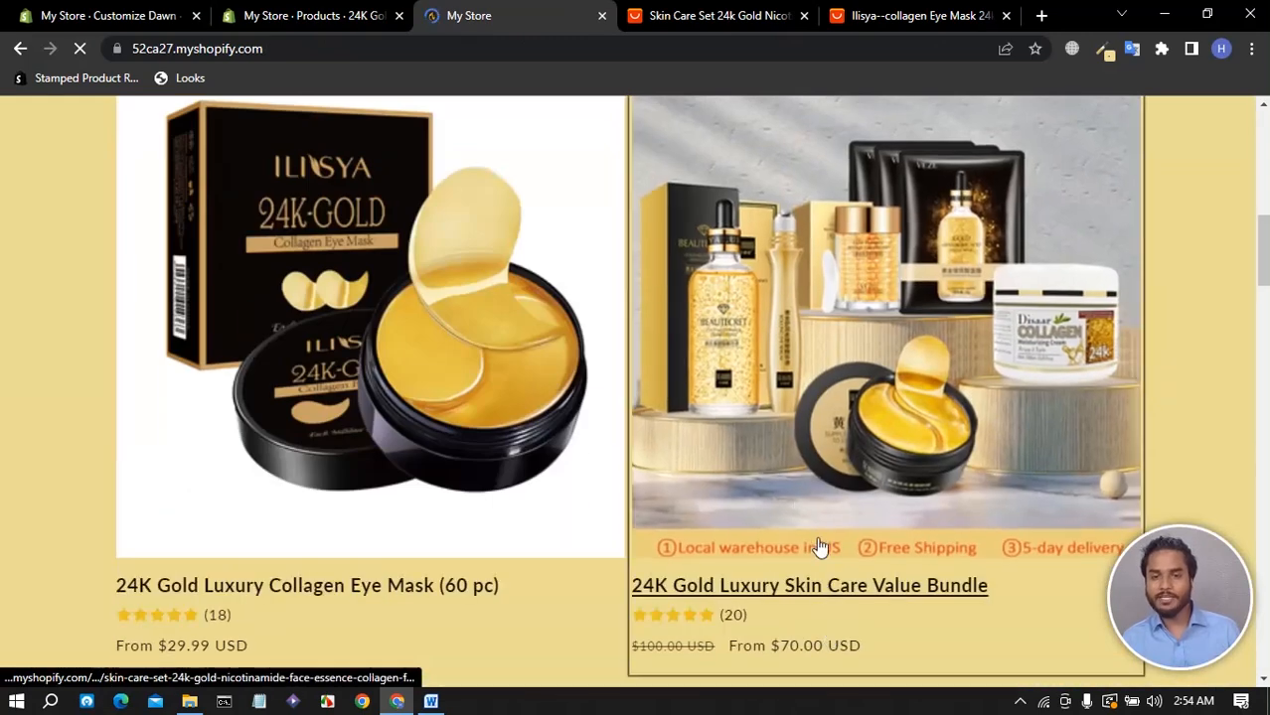
pyautogui.click(760, 288)
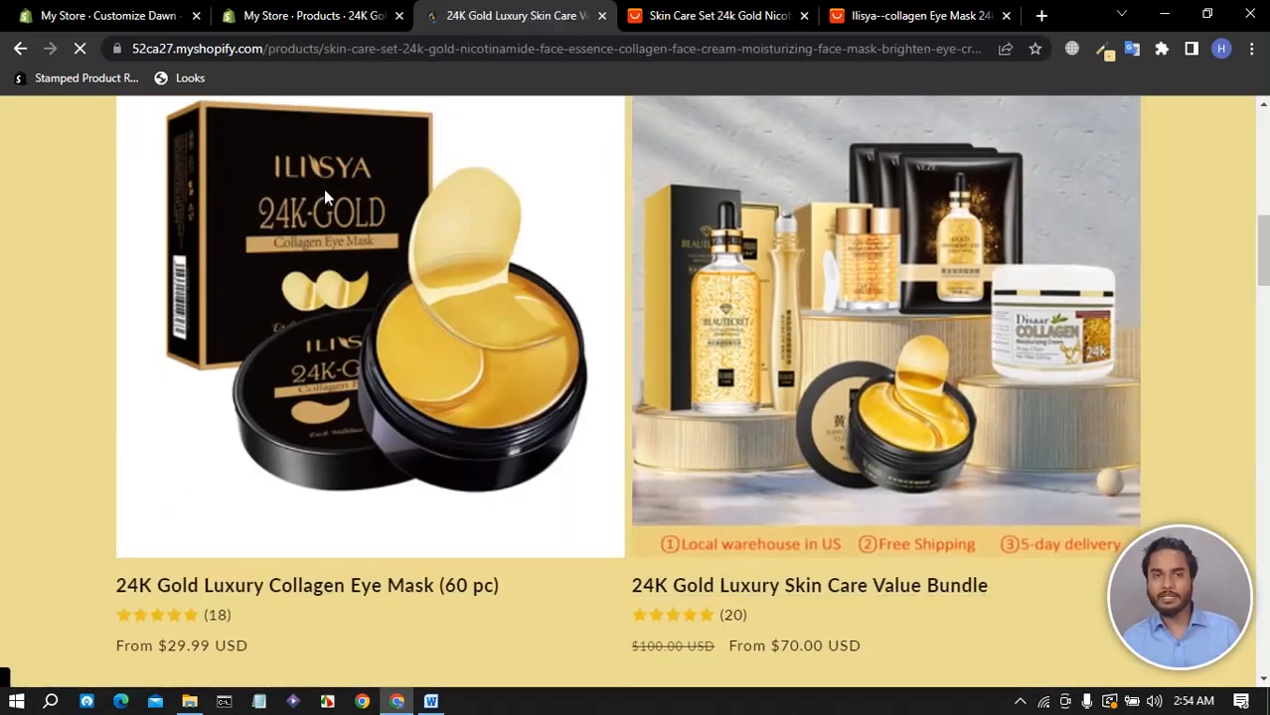
pyautogui.scroll(-3, 755, 310)
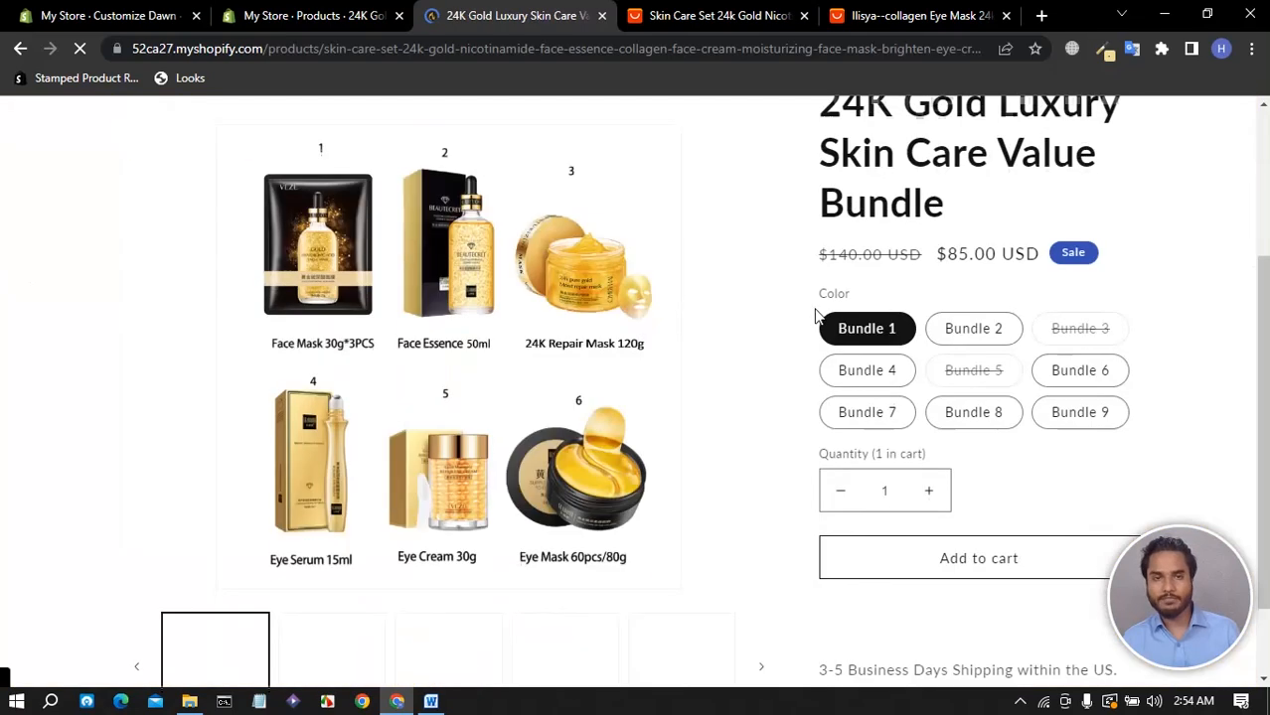
pyautogui.scroll(-2, 978, 406)
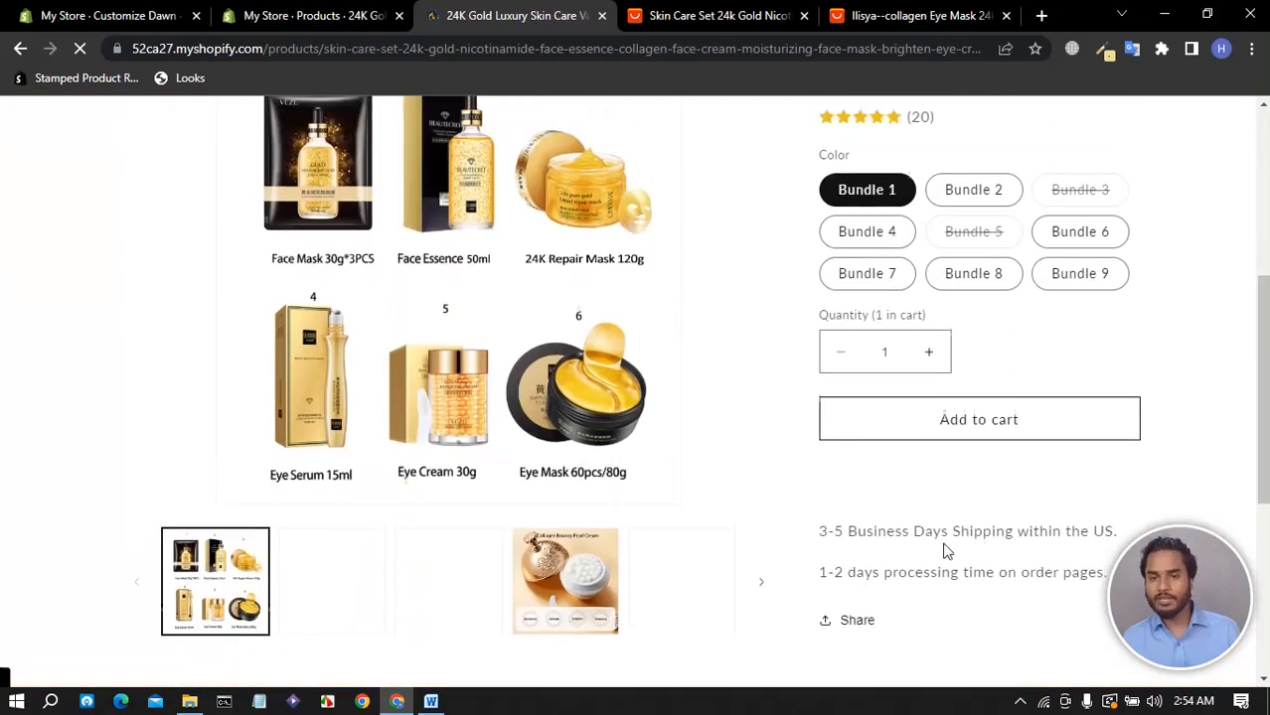
pyautogui.scroll(-3, 904, 487)
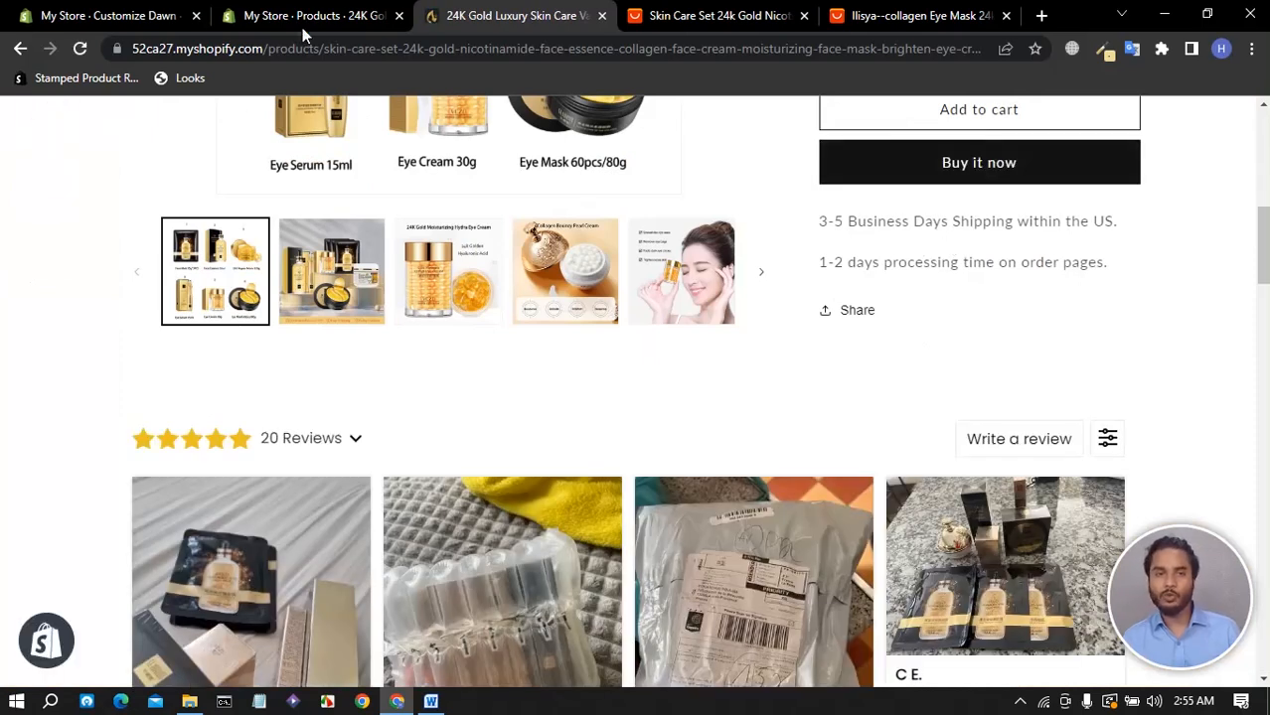
# - Check the eye mask product's save progress in the Shopify admin and return to the bundle page on the storefront
pyautogui.click(331, 16)
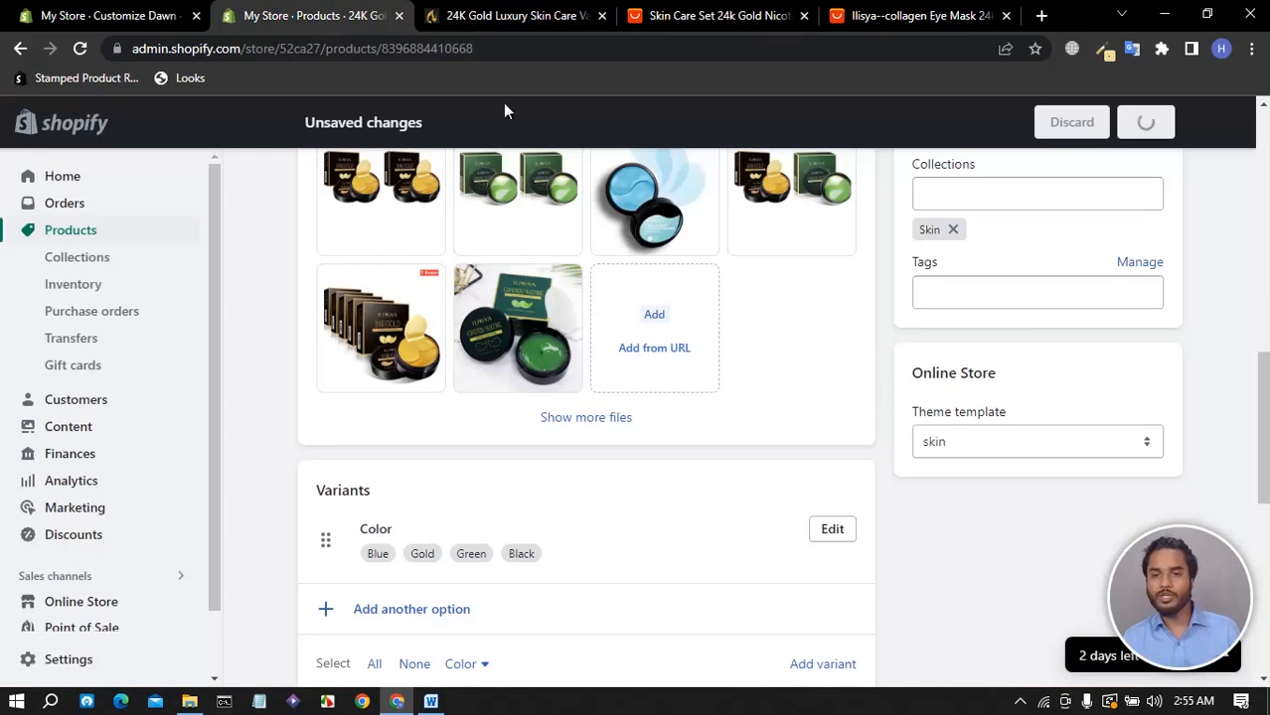
pyautogui.click(512, 16)
pyautogui.scroll(5, 228, 350)
# - Reopen the eye mask product page via the storefront home page and check where the collapsible rows sit relative to Share
pyautogui.click(310, 199)
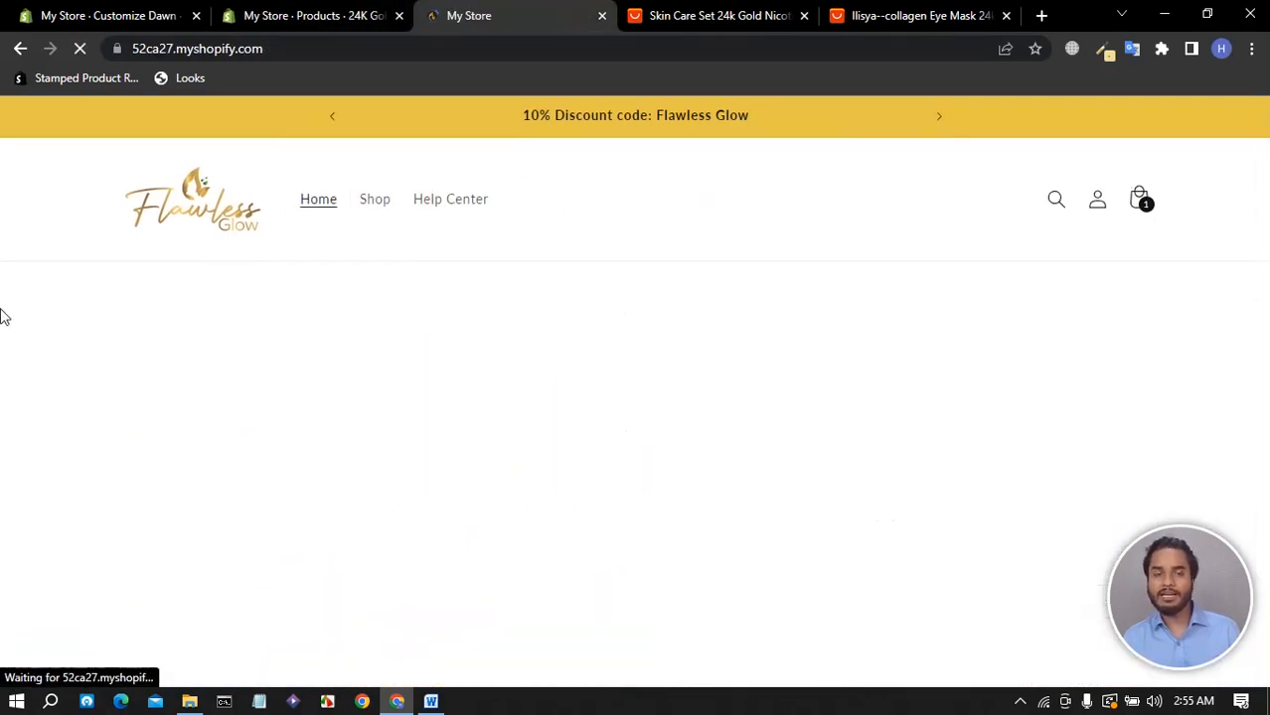
pyautogui.scroll(-3, 634, 397)
pyautogui.scroll(-6, 637, 398)
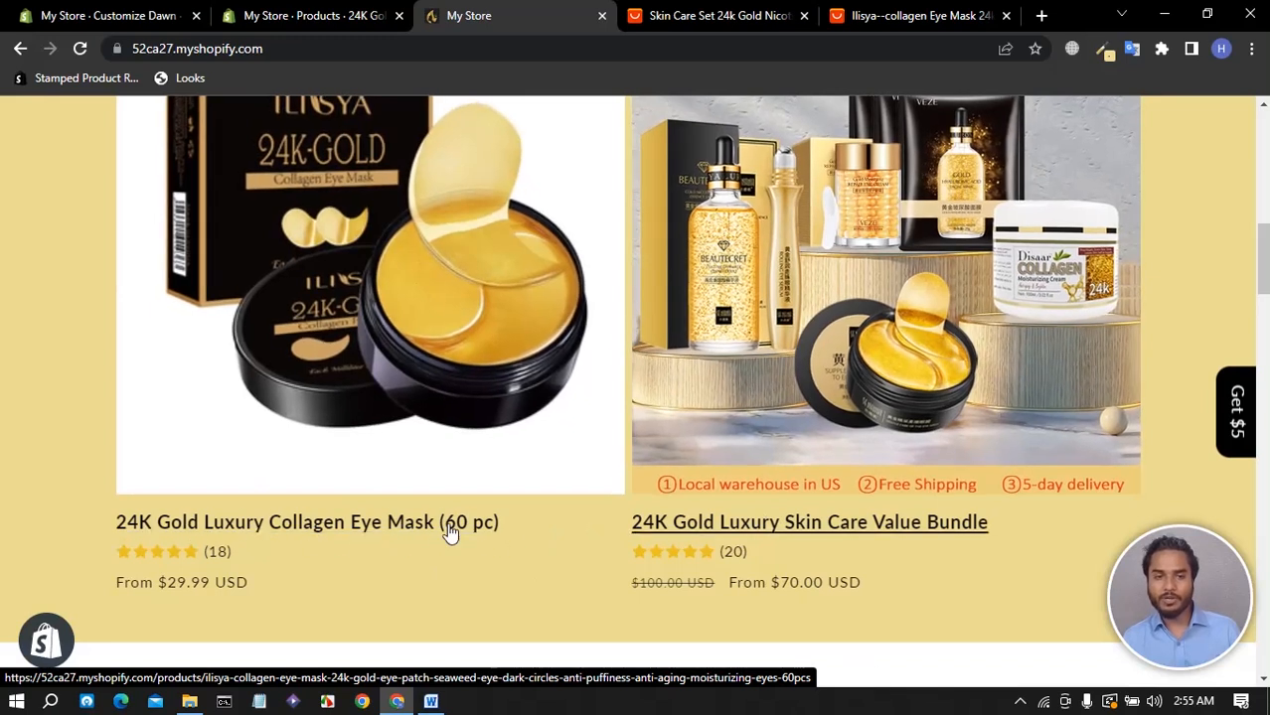
pyautogui.click(442, 530)
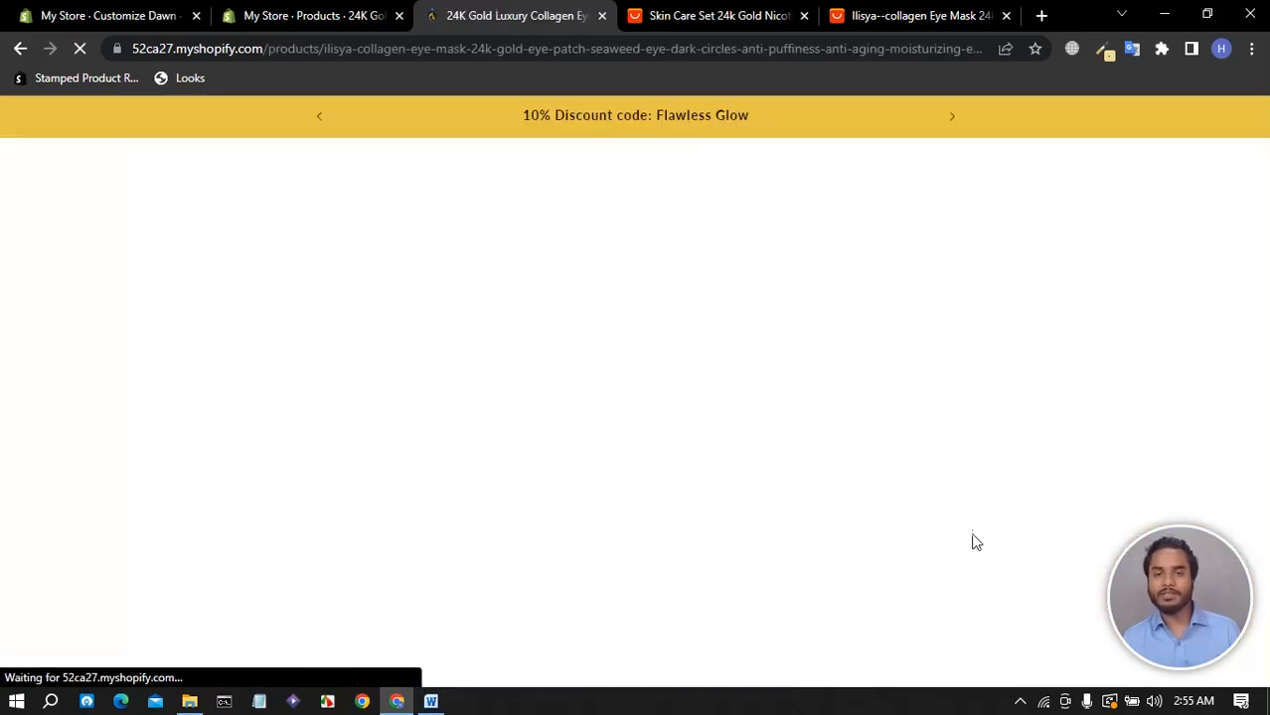
pyautogui.scroll(-6, 952, 482)
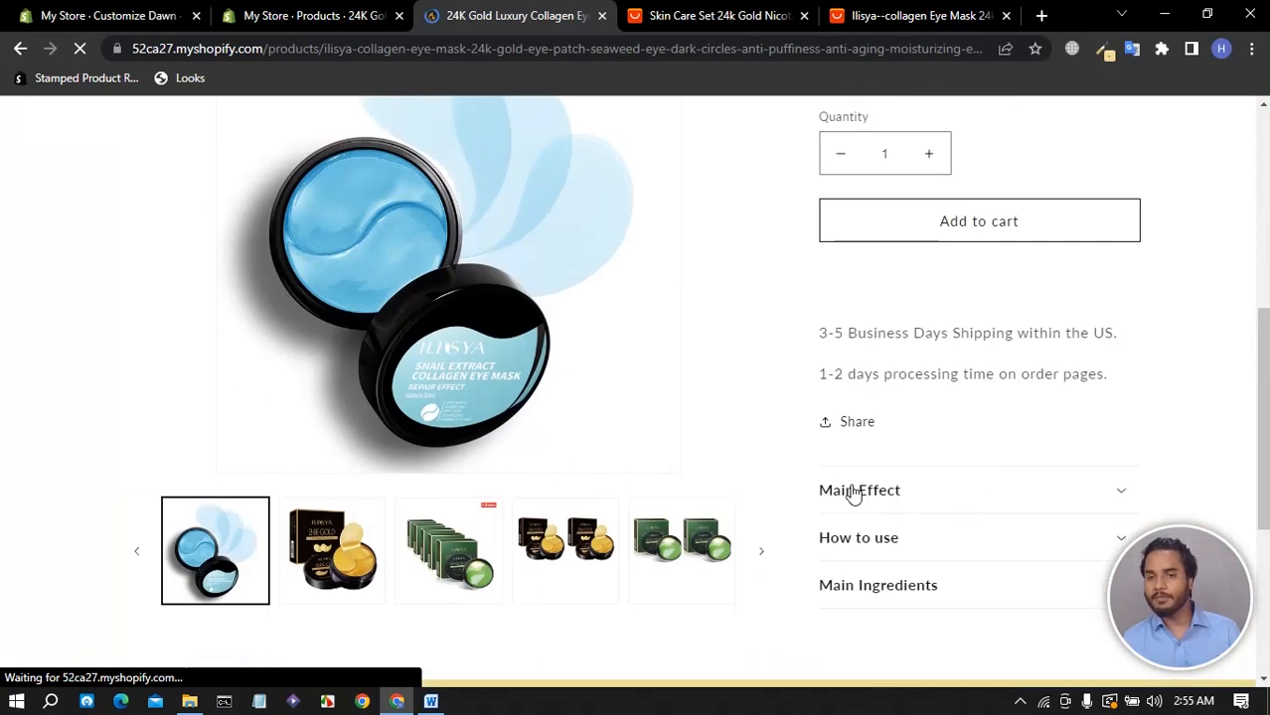
# - Return to the theme editor and move the Share block below Main Ingredients in the skin template's product information blocks
pyautogui.click(305, 17)
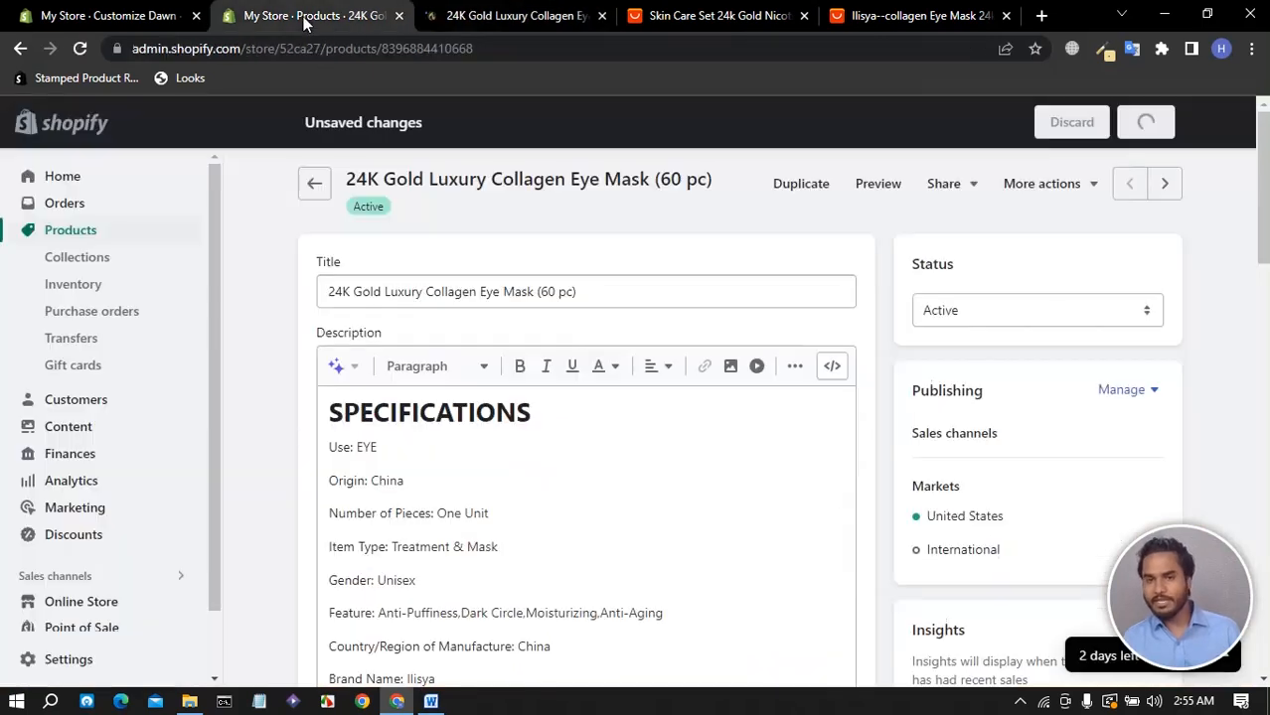
pyautogui.click(130, 18)
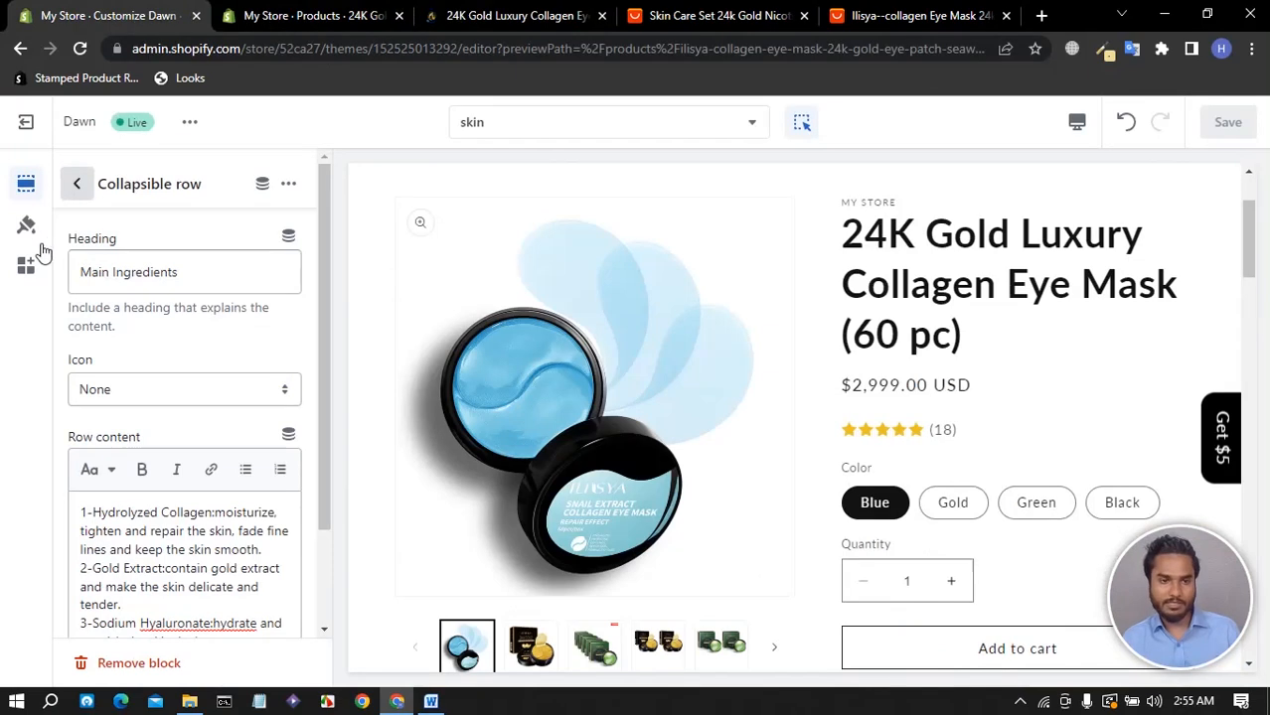
pyautogui.click(76, 183)
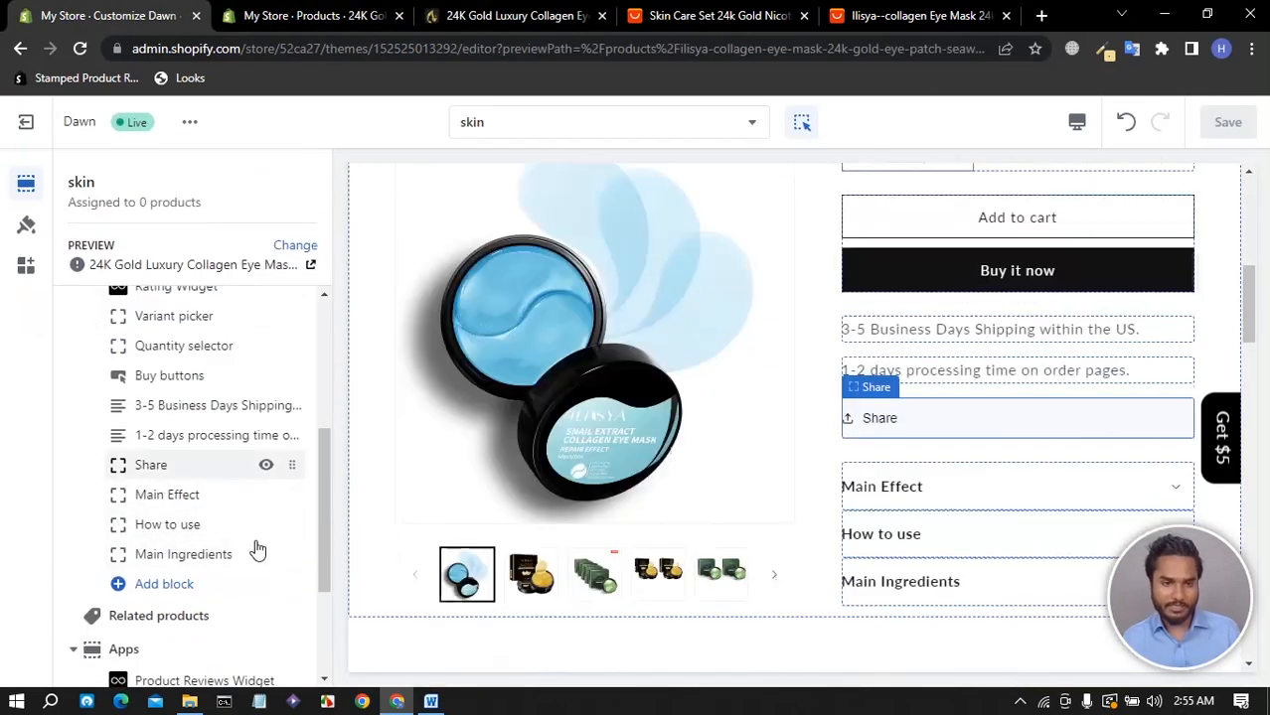
pyautogui.moveTo(191, 567); pyautogui.dragTo(149, 569)
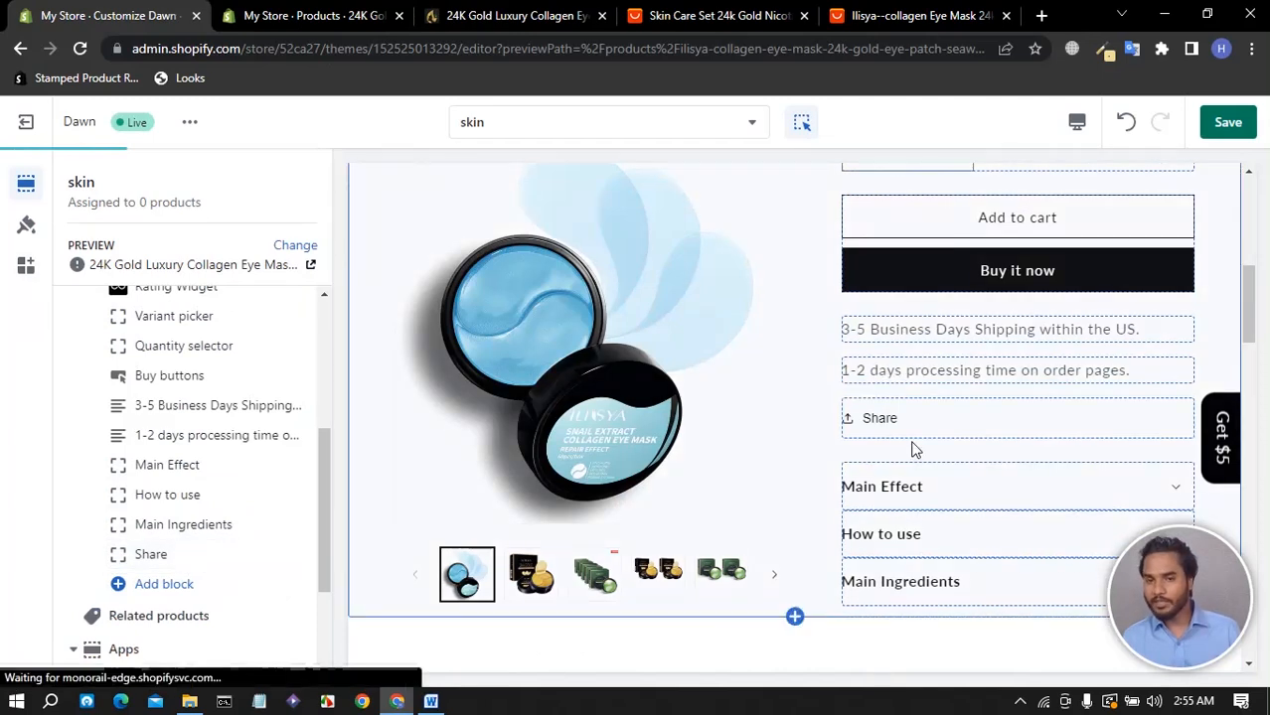
# - Look through the collagen eye mask's AliExpress description images, and switch to the skin care set's AliExpress listing
pyautogui.click(886, 18)
pyautogui.scroll(-15, 569, 323)
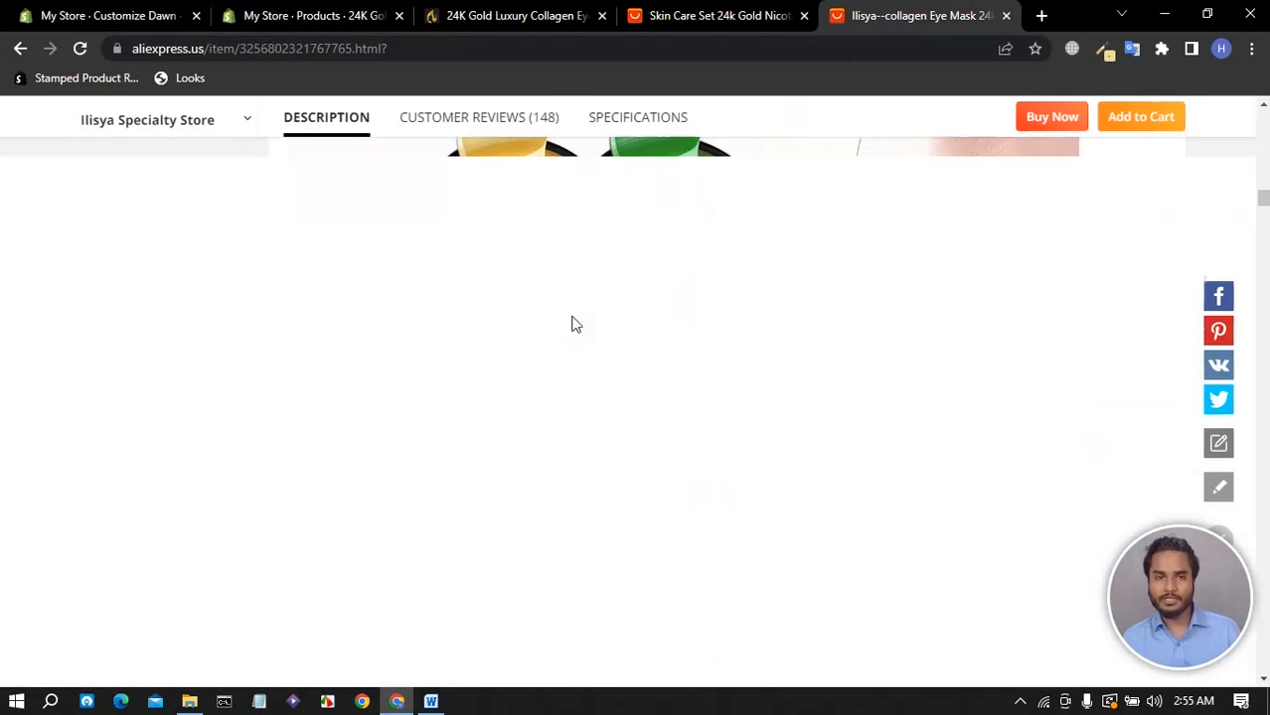
pyautogui.scroll(-15, 571, 326)
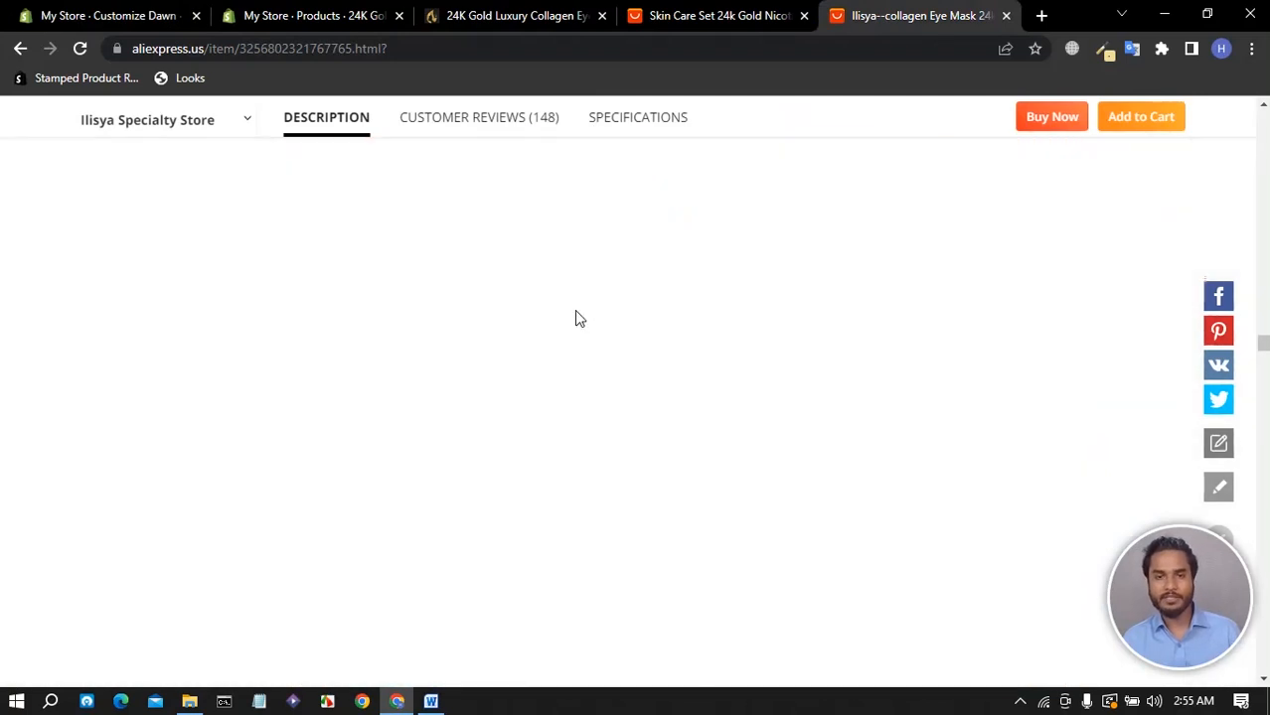
pyautogui.scroll(-10, 574, 310)
pyautogui.scroll(-20, 575, 309)
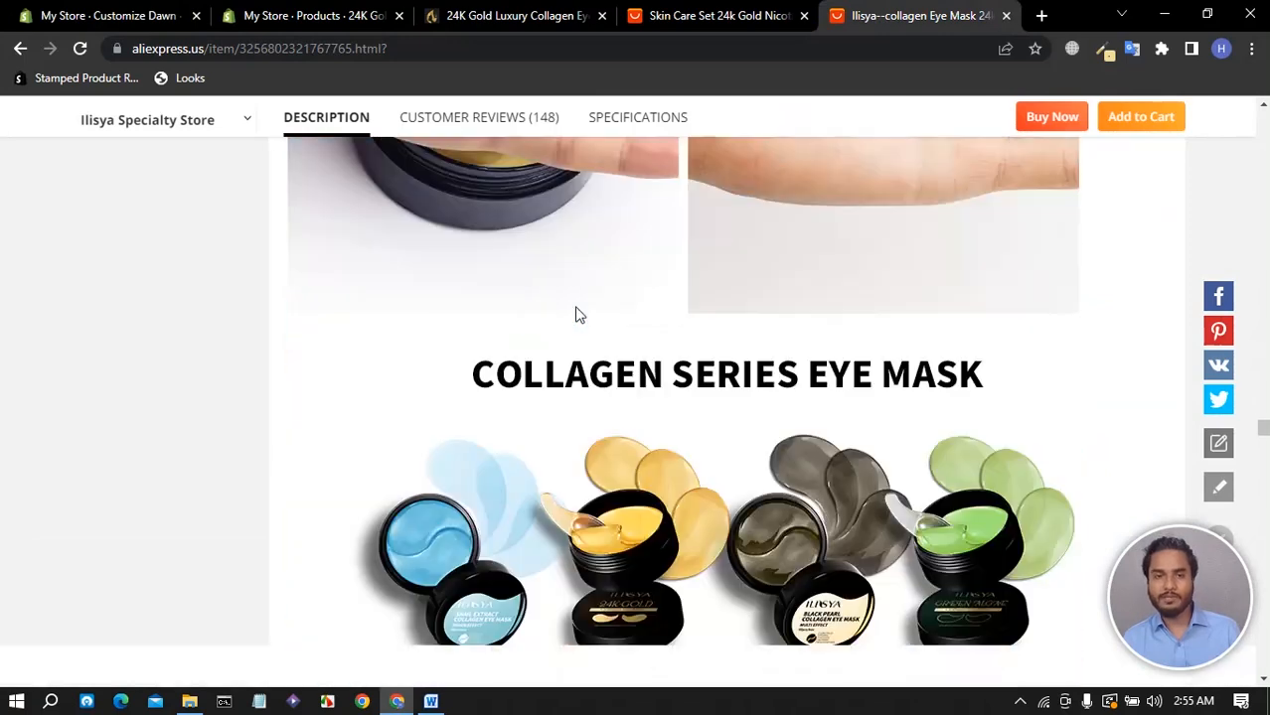
pyautogui.scroll(20, 596, 219)
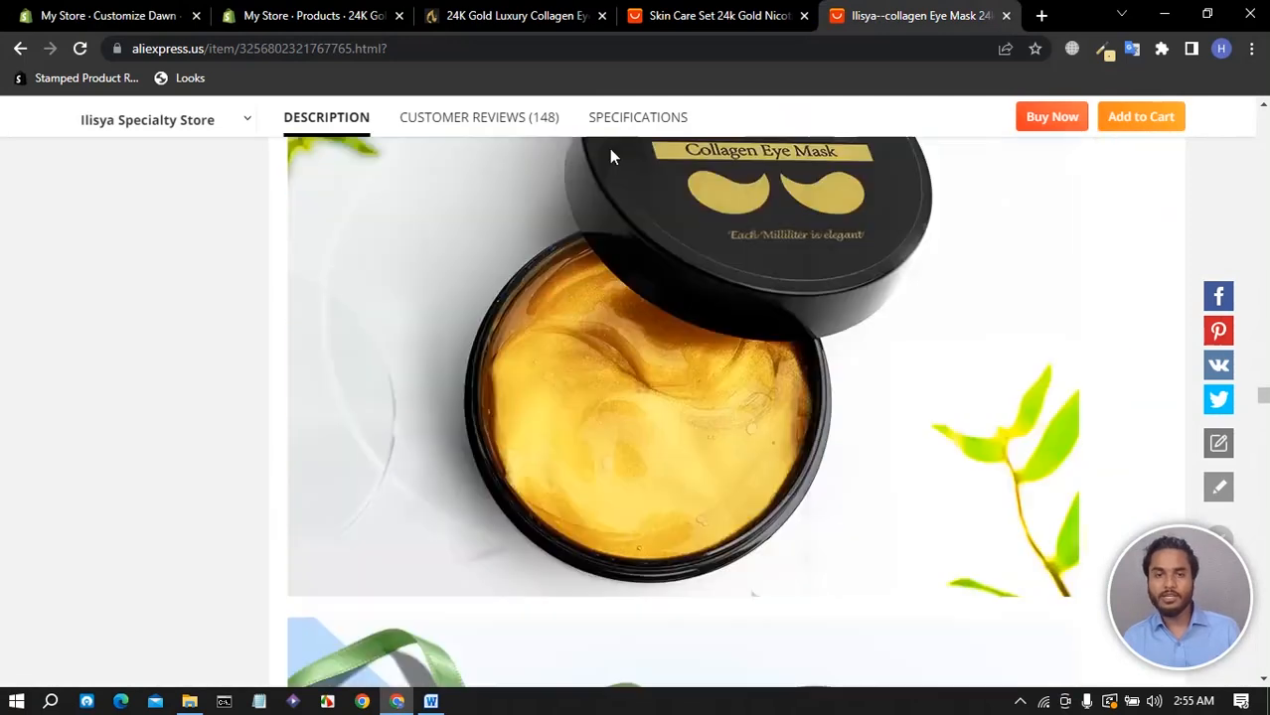
pyautogui.click(669, 23)
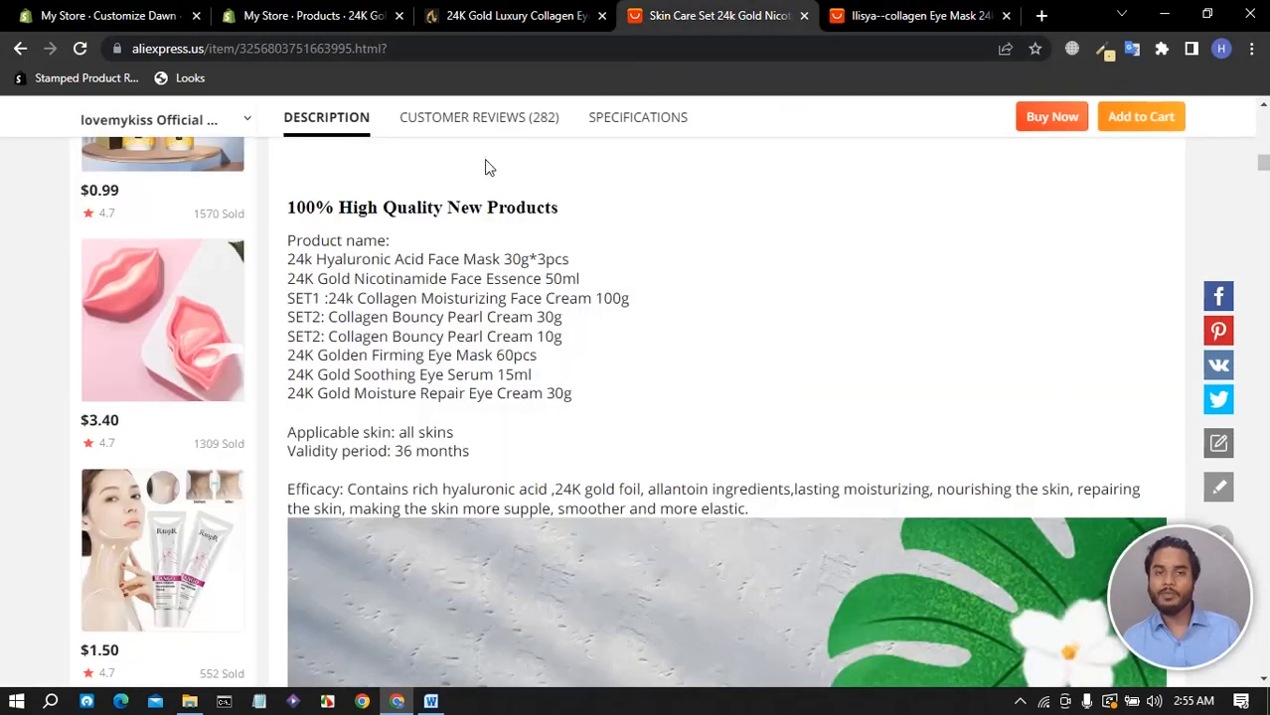
# - Check the eye mask's storefront product page against the skin care set's AliExpress listing, and return to the theme editor
pyautogui.click(502, 18)
pyautogui.scroll(5, 57, 270)
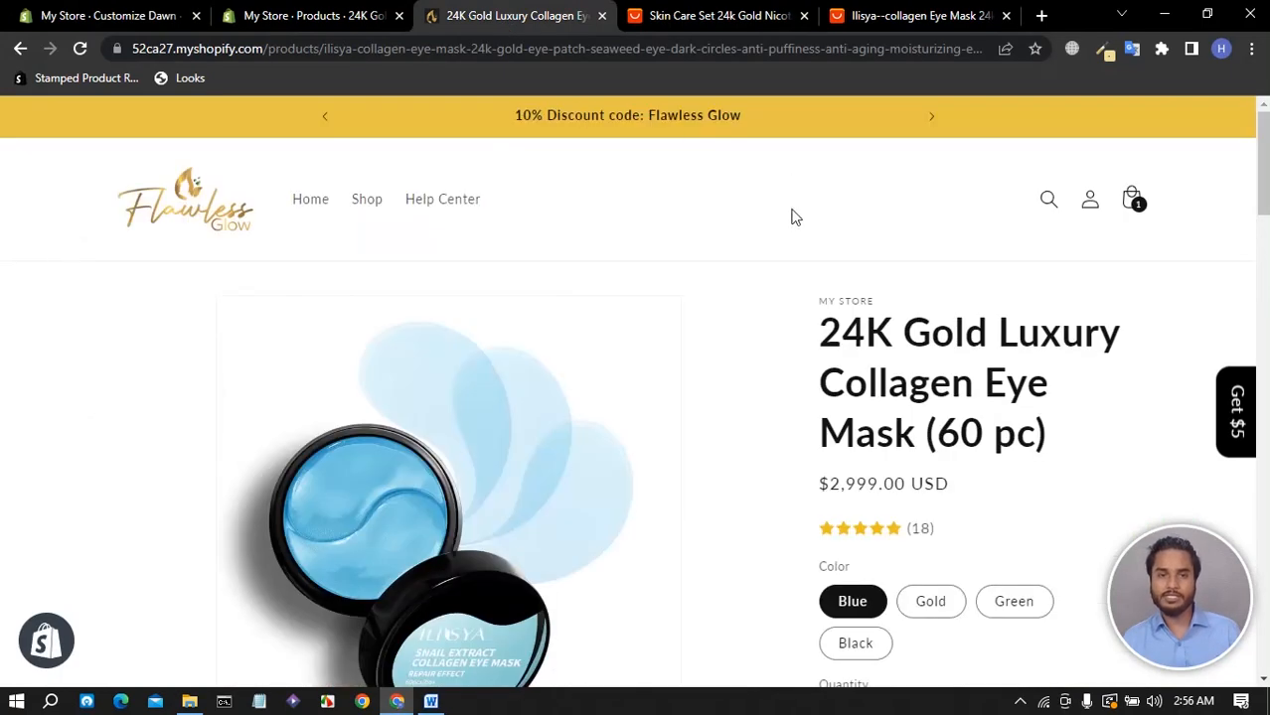
pyautogui.scroll(-3, 795, 217)
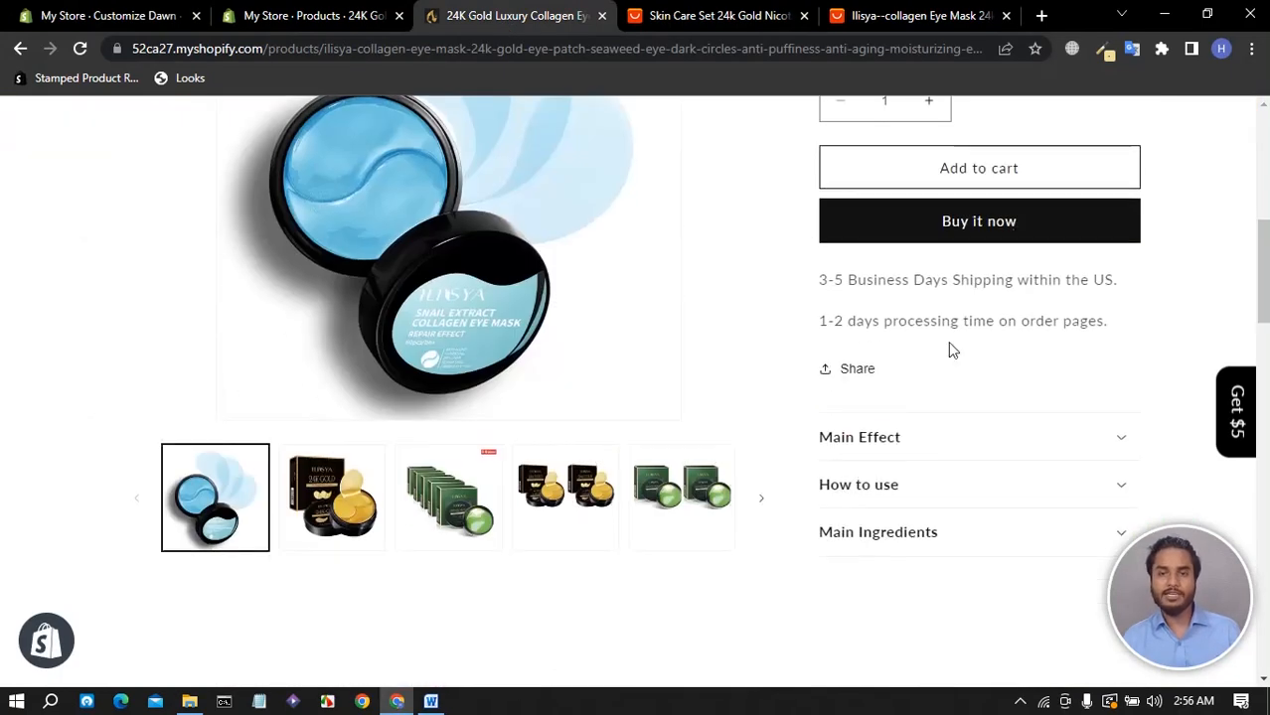
pyautogui.click(896, 27)
pyautogui.click(672, 20)
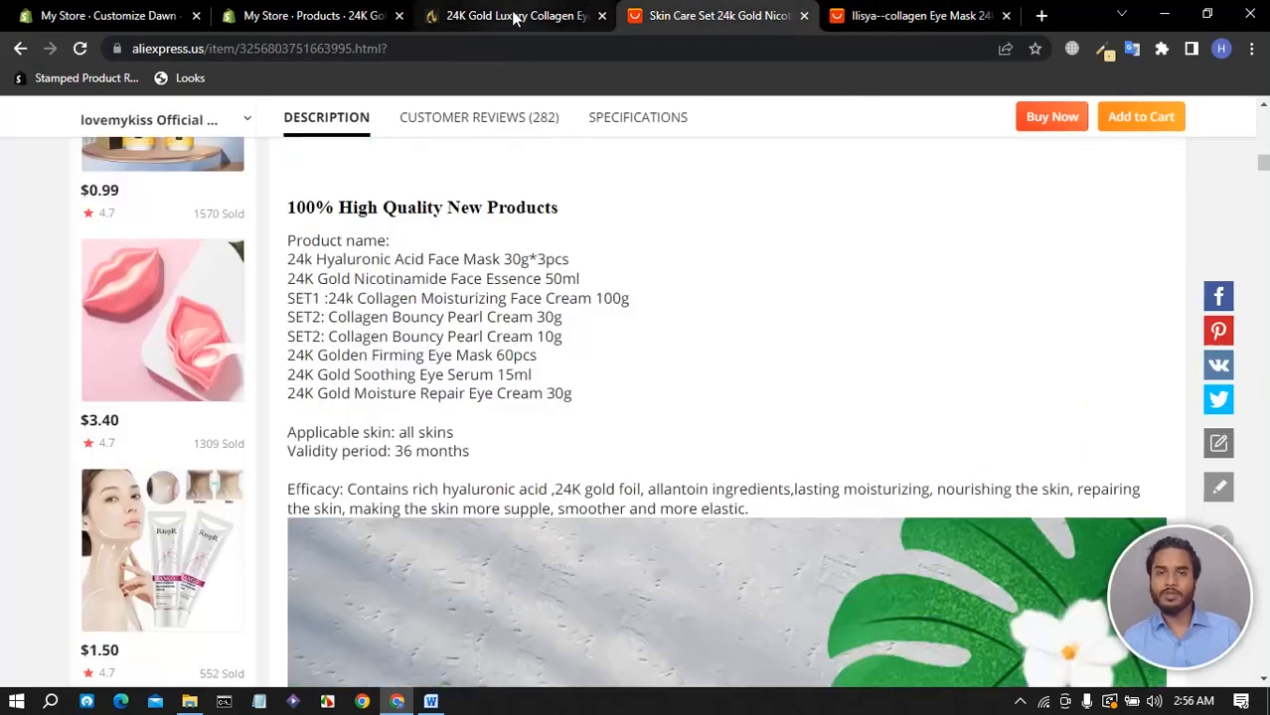
pyautogui.click(514, 18)
pyautogui.click(109, 16)
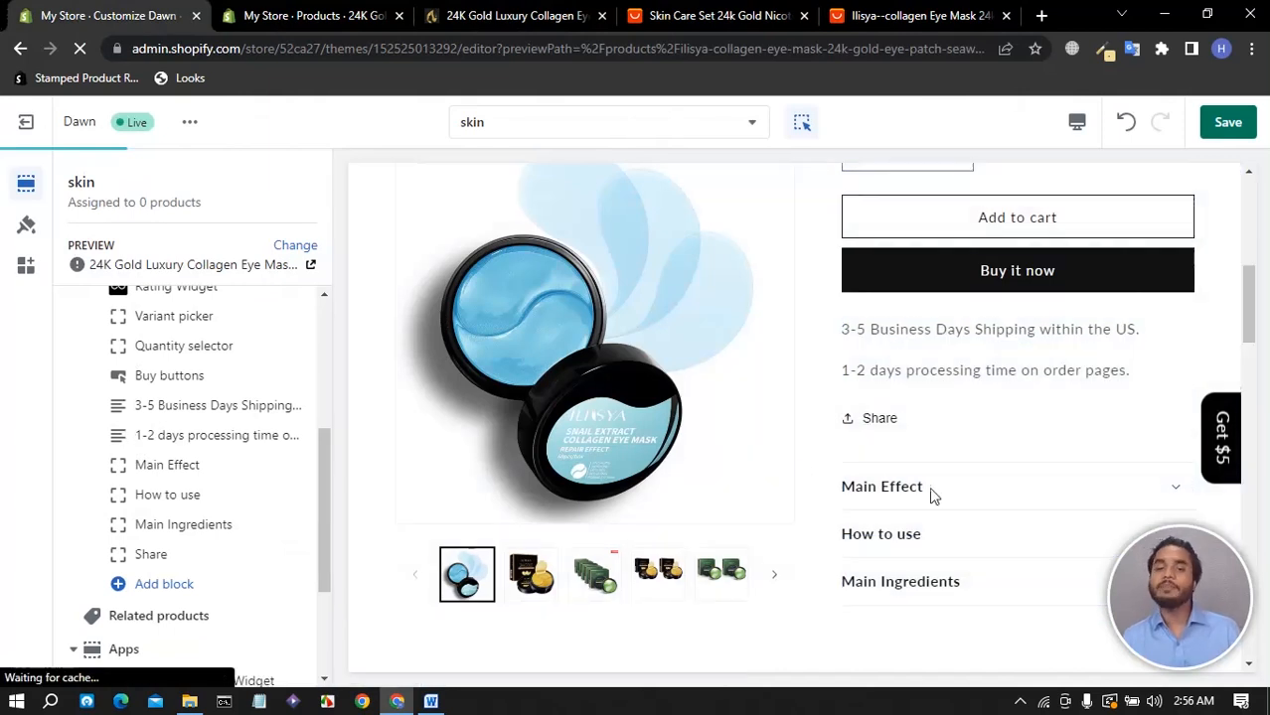
# - Review the skin template's lower sections and the product reviews in the preview, and browse the section types that can be added
pyautogui.scroll(-3, 901, 526)
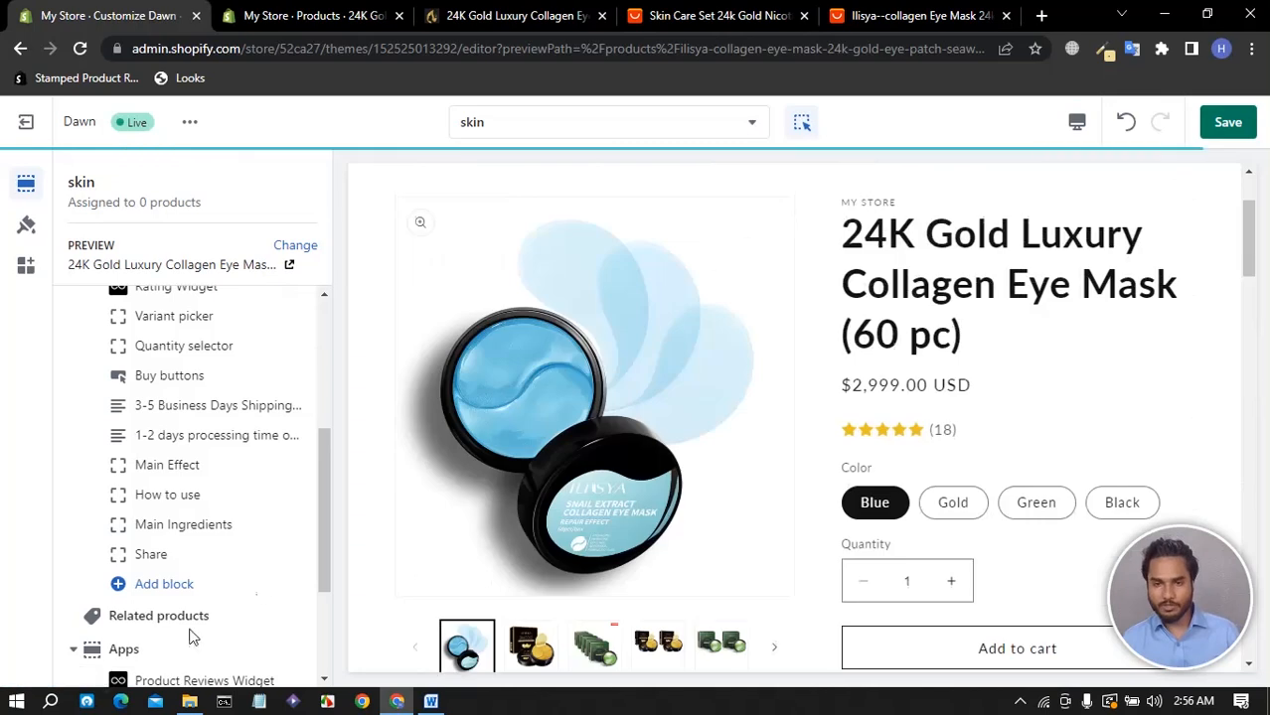
pyautogui.scroll(-3, 169, 568)
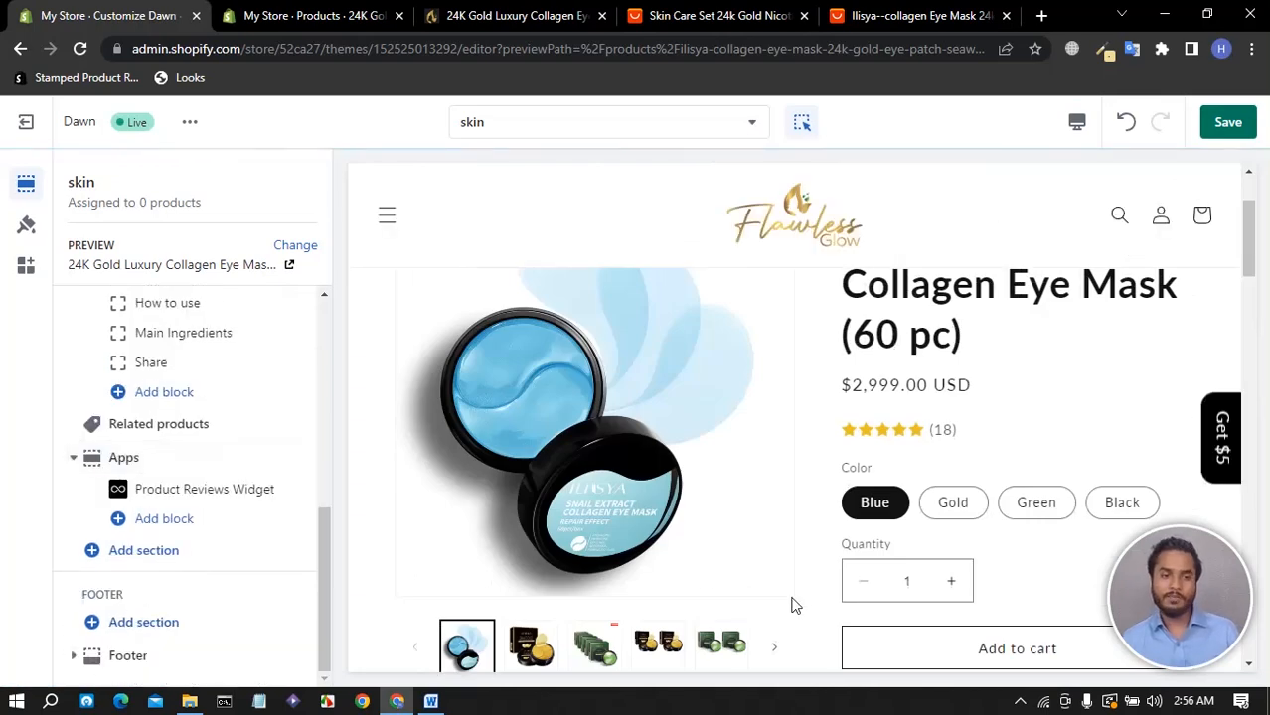
pyautogui.scroll(-5, 765, 471)
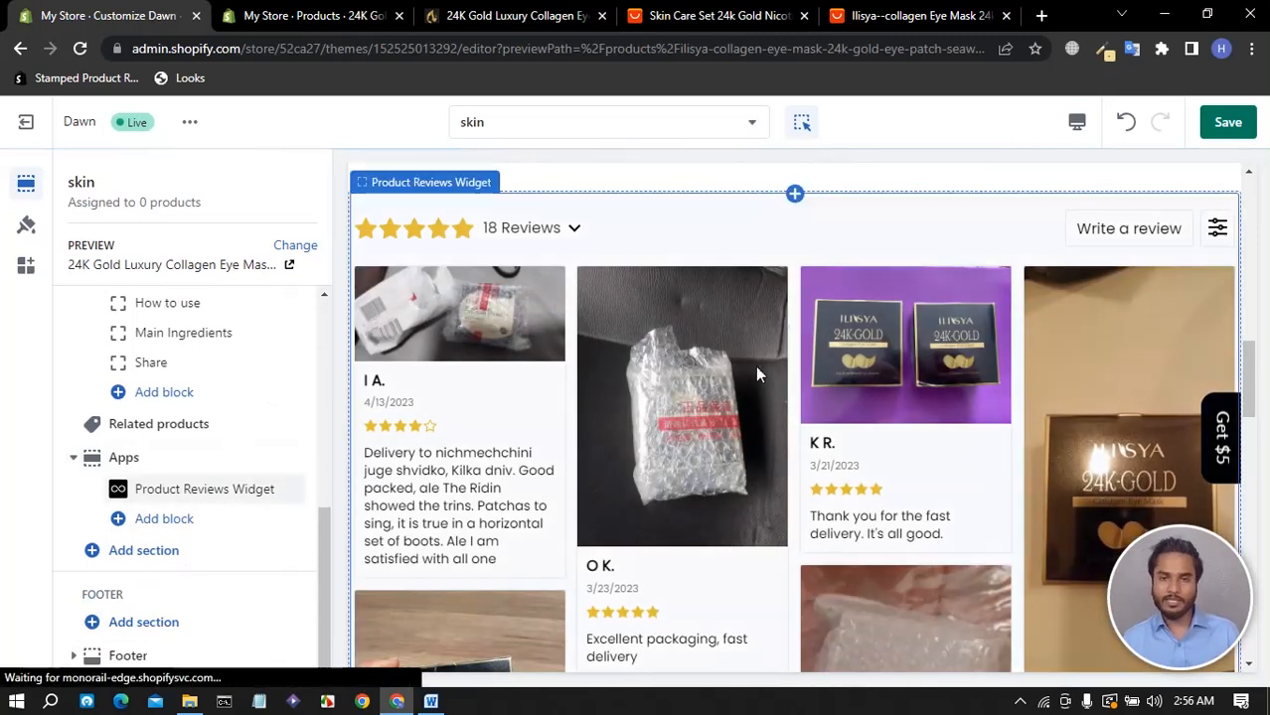
pyautogui.scroll(3, 755, 374)
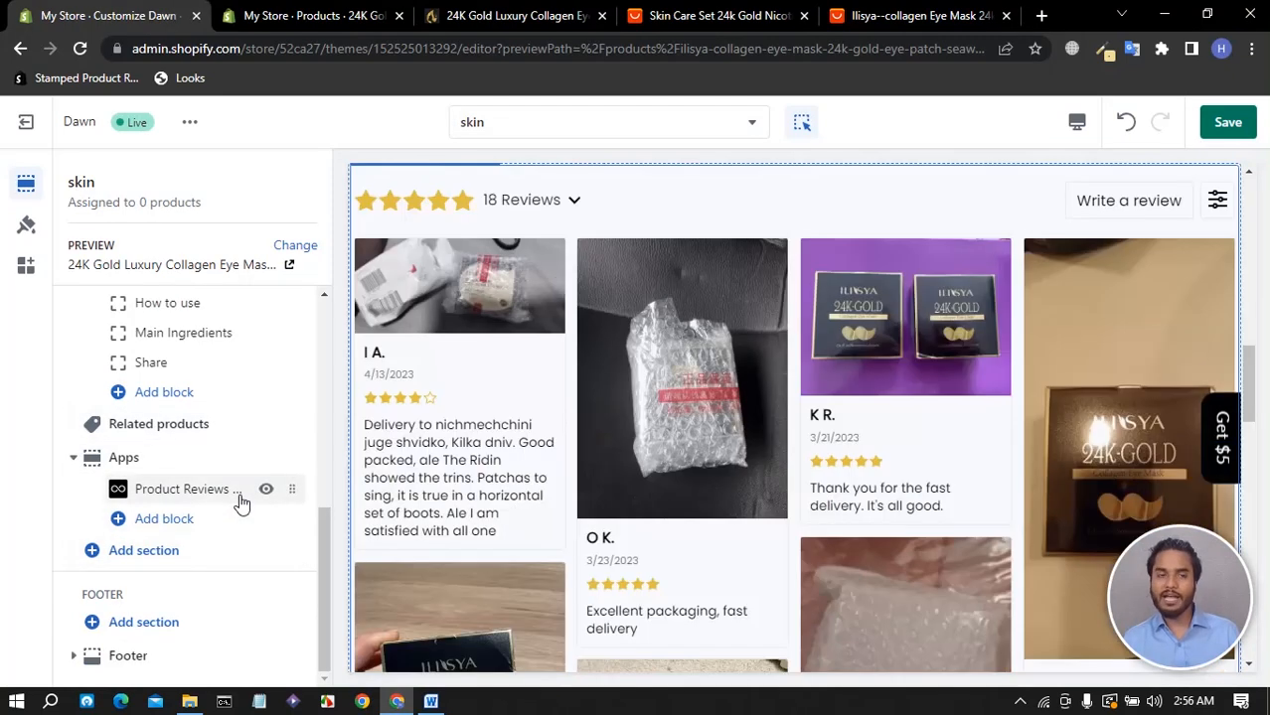
pyautogui.click(139, 551)
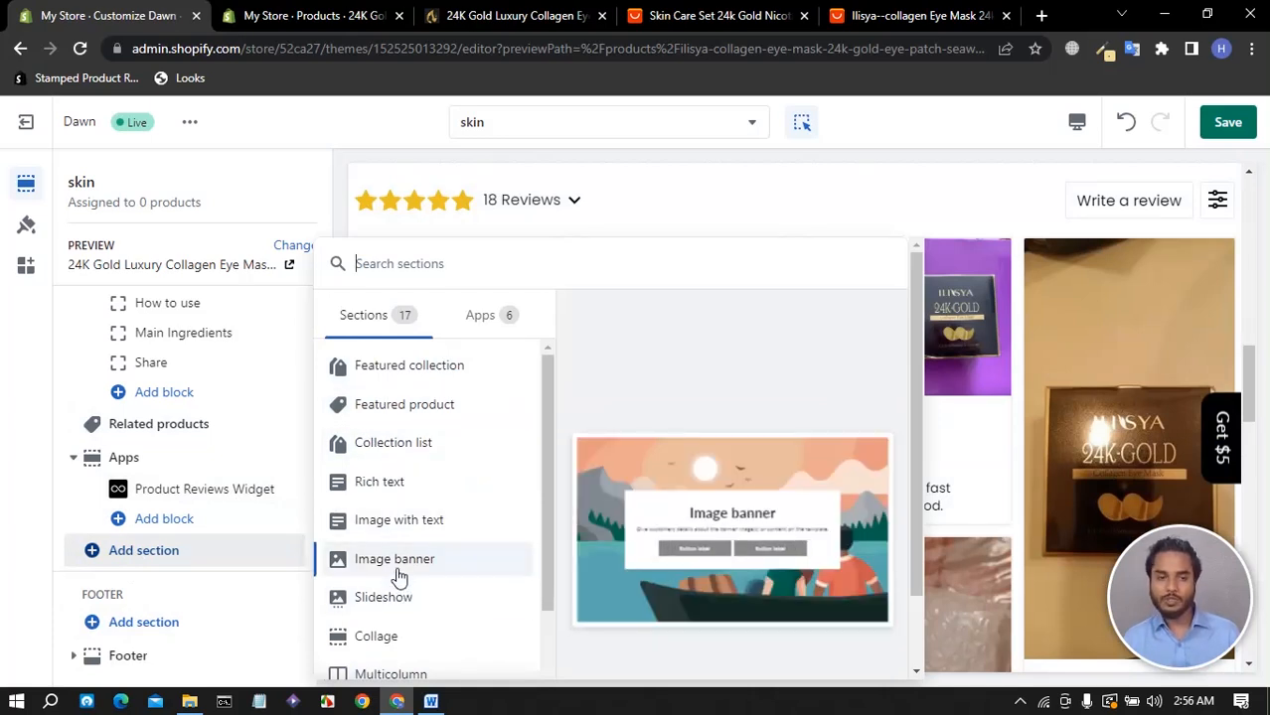
pyautogui.scroll(-3, 394, 563)
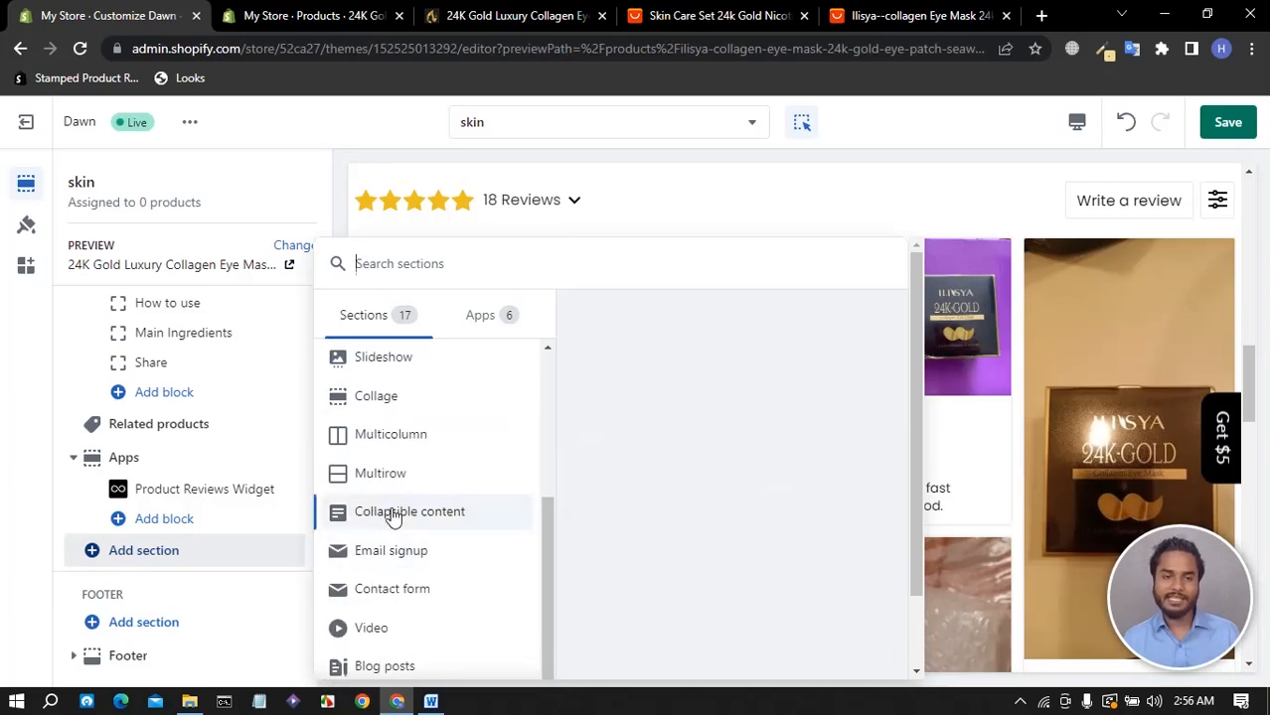
pyautogui.scroll(3, 390, 519)
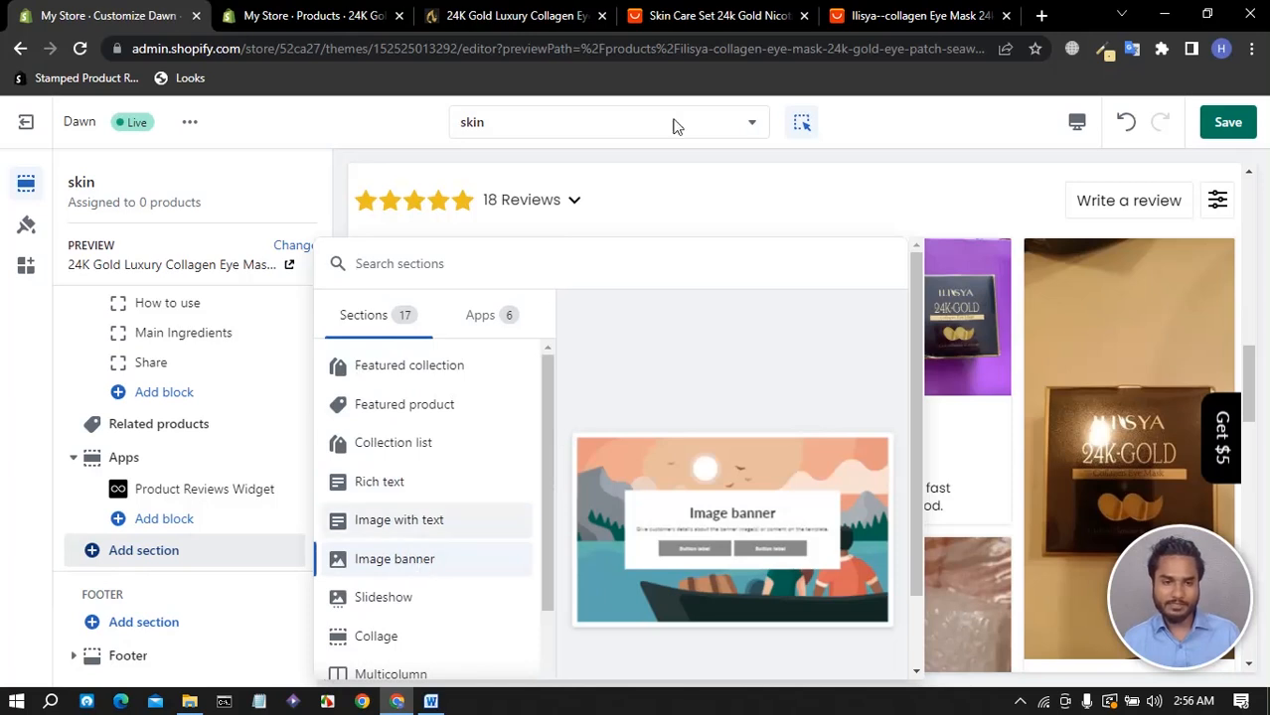
# - Look through the collagen eye mask's AliExpress description images for directions, how it works and product composition
pyautogui.click(860, 21)
pyautogui.scroll(-15, 583, 347)
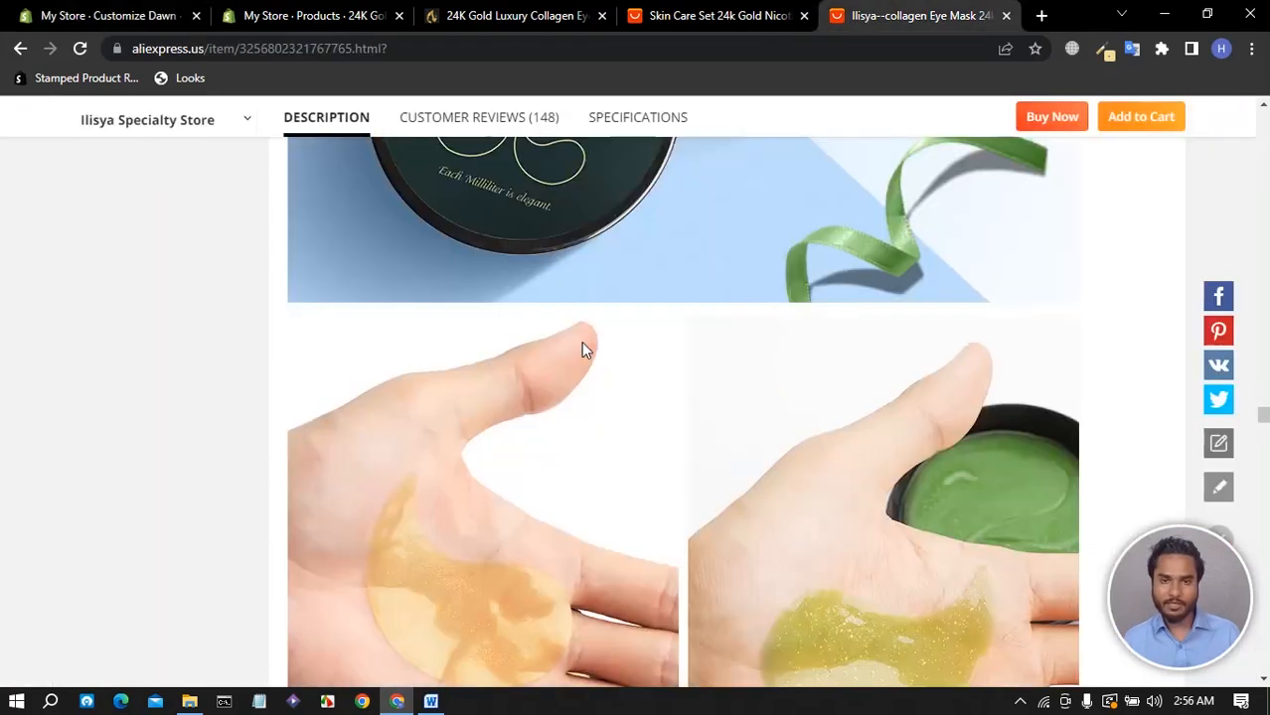
pyautogui.scroll(-15, 585, 349)
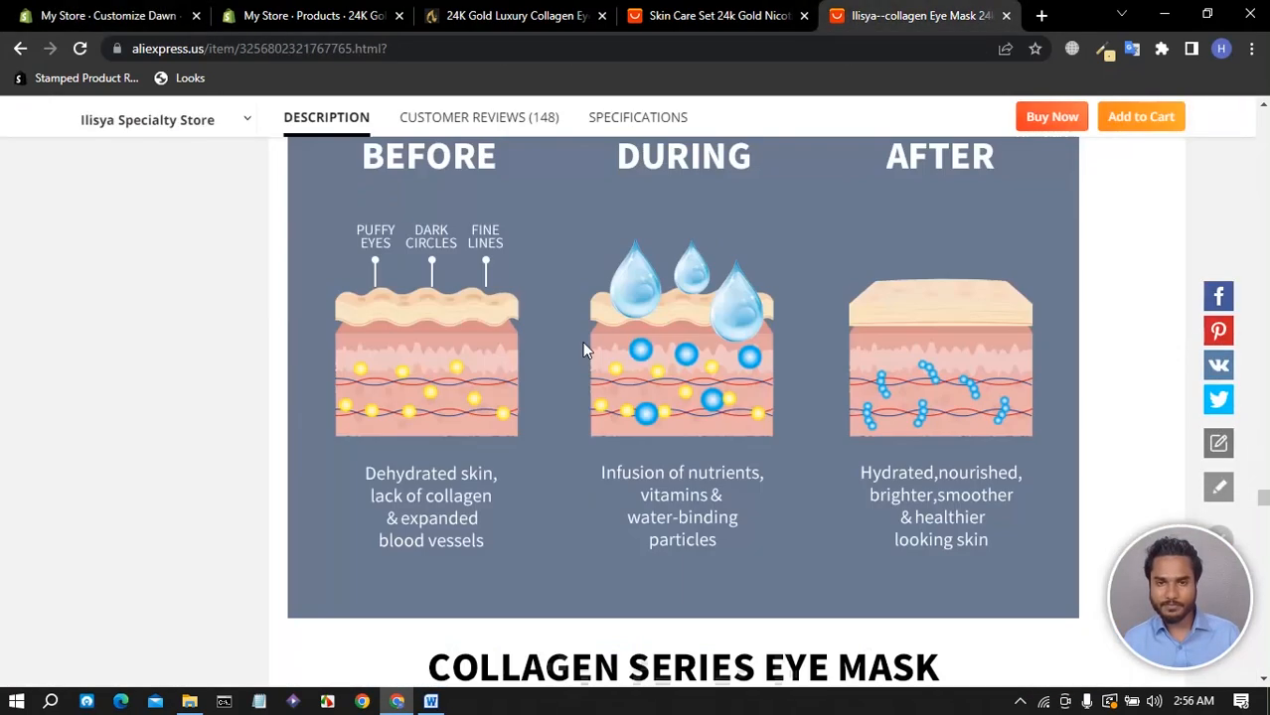
pyautogui.scroll(5, 585, 350)
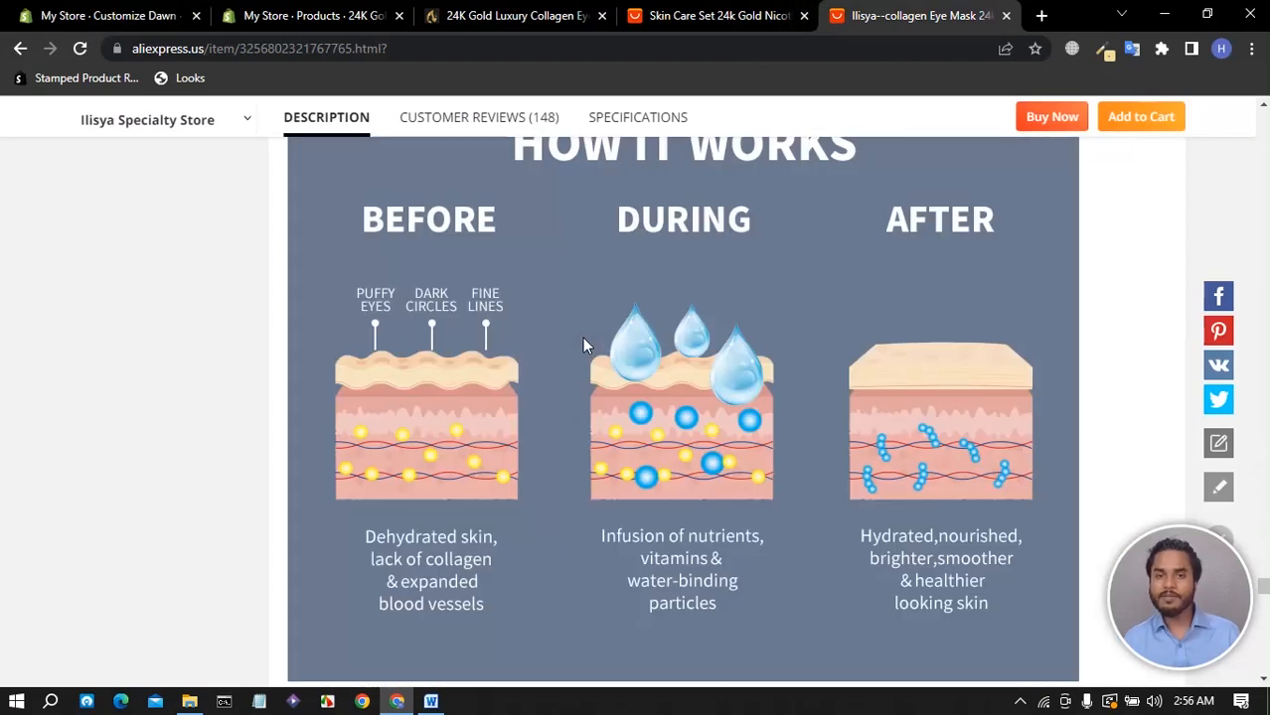
pyautogui.scroll(15, 583, 343)
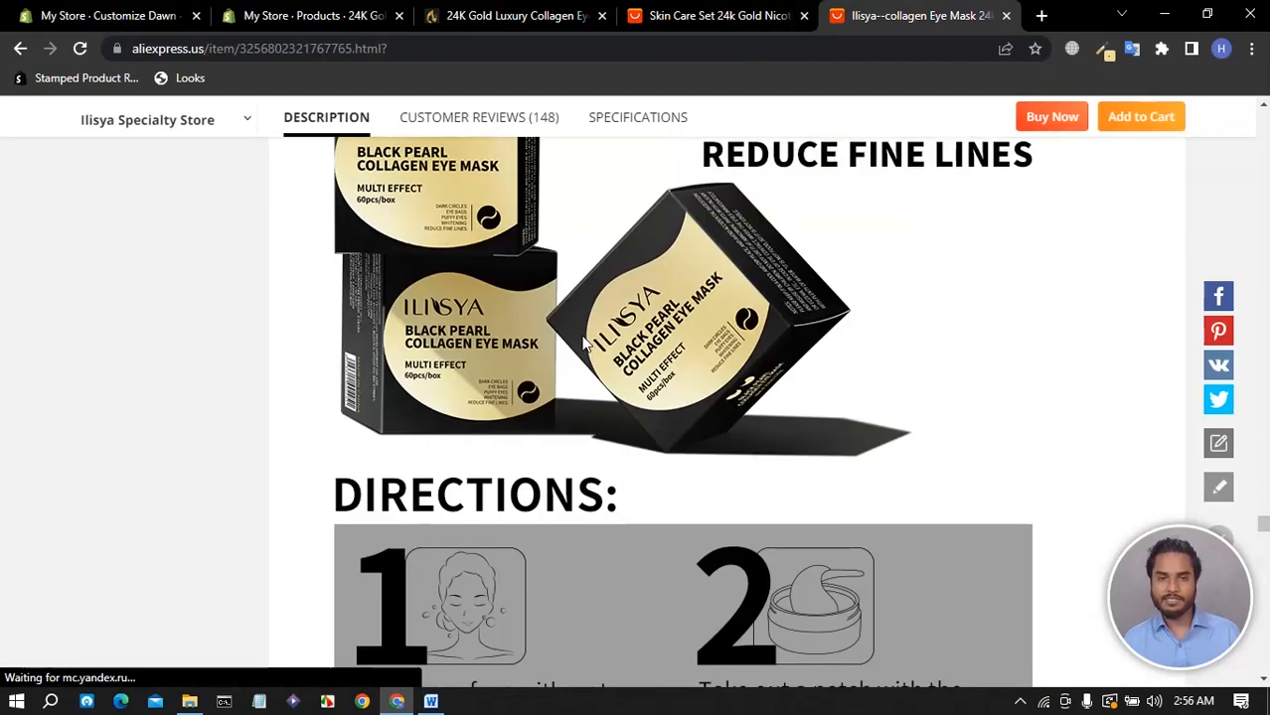
pyautogui.scroll(-8, 585, 341)
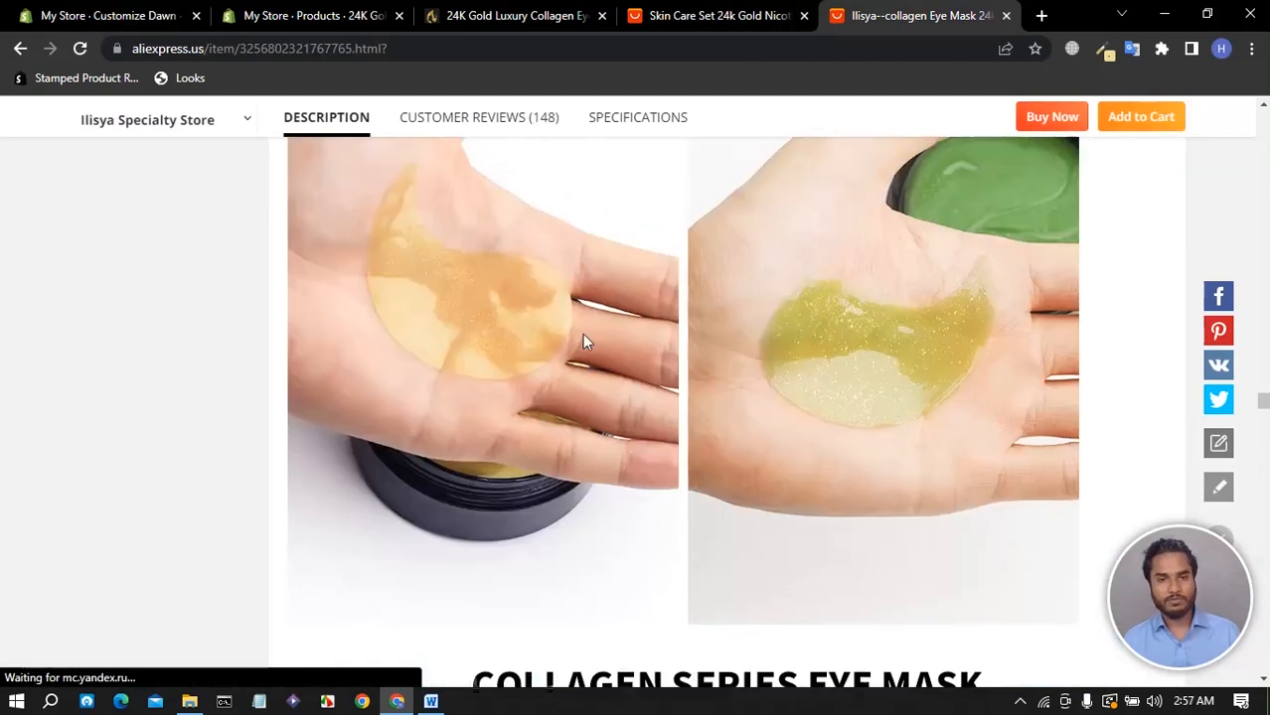
pyautogui.scroll(5, 586, 342)
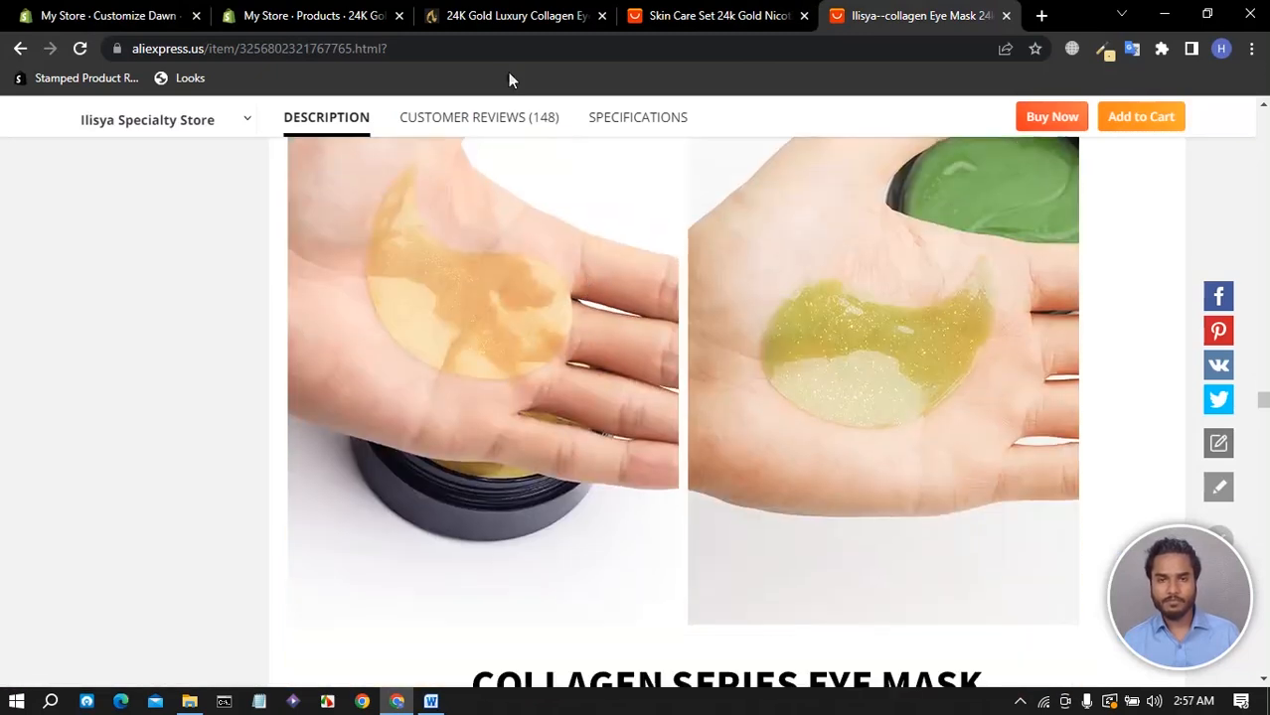
pyautogui.scroll(-8, 652, 407)
pyautogui.scroll(-5, 651, 402)
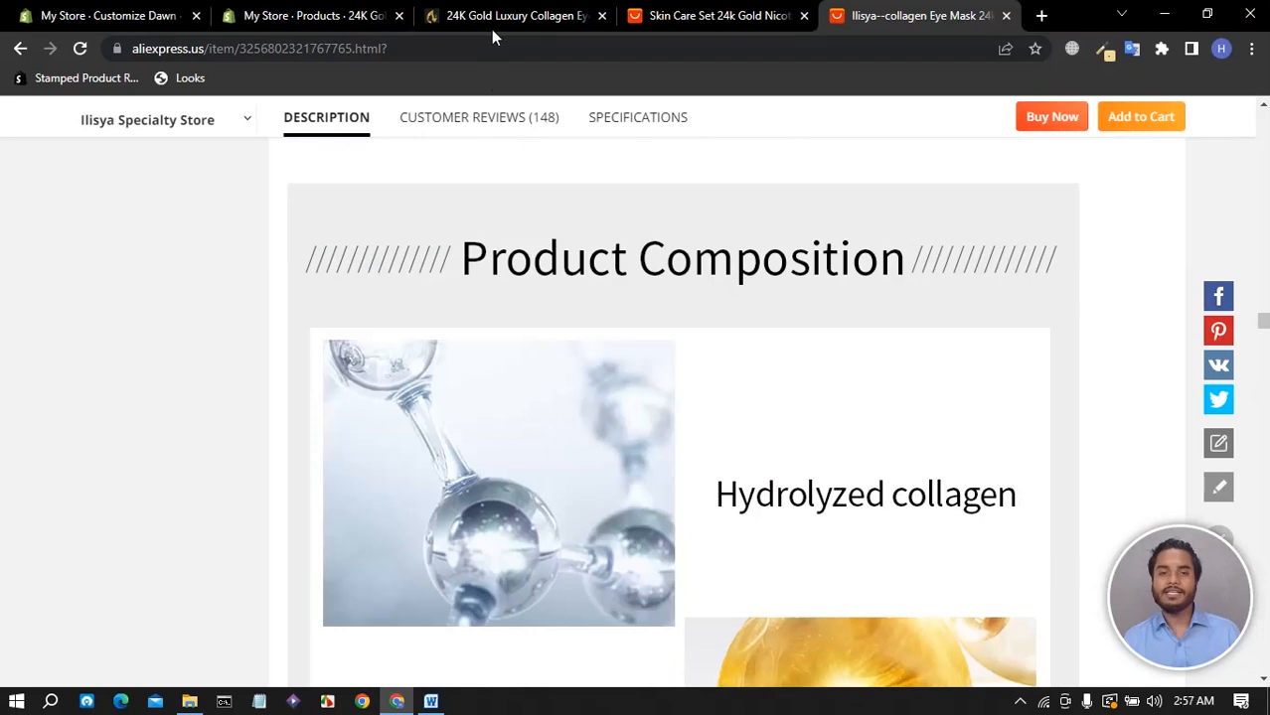
# - Add an Image with text section to the skin template and move it above Related products, directly below the product information
pyautogui.click(457, 18)
pyautogui.click(157, 22)
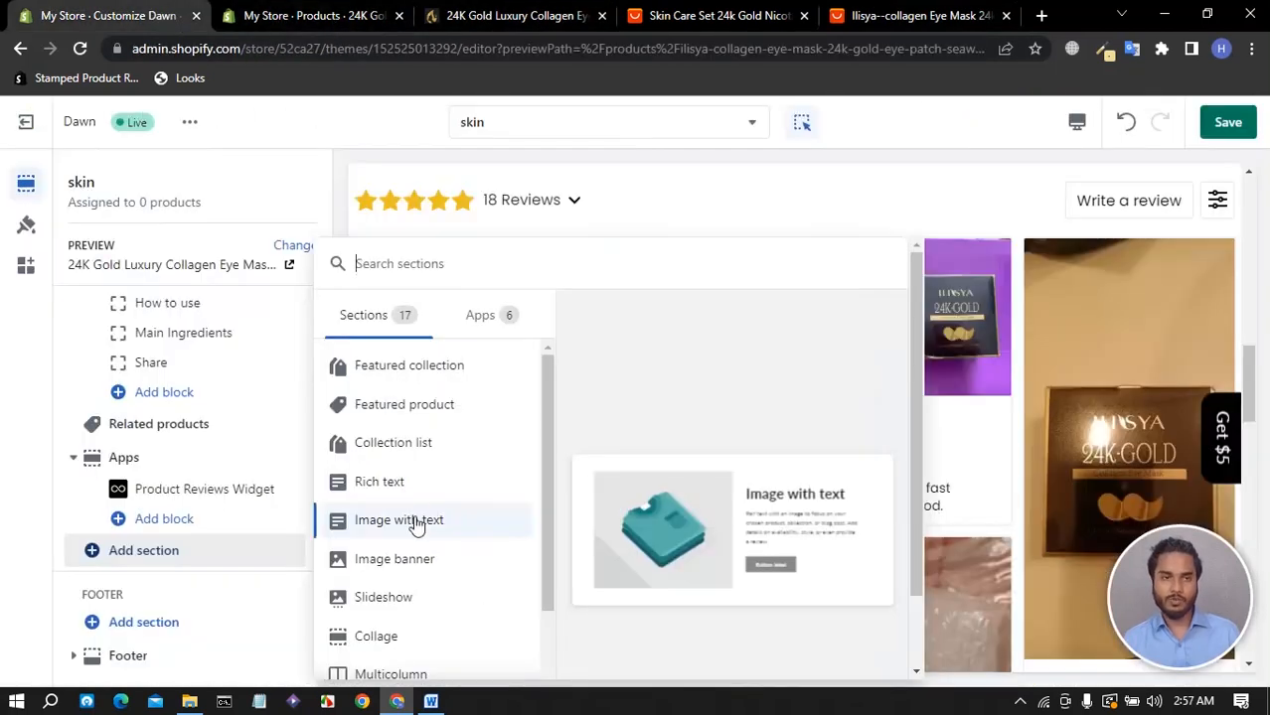
pyautogui.click(909, 542)
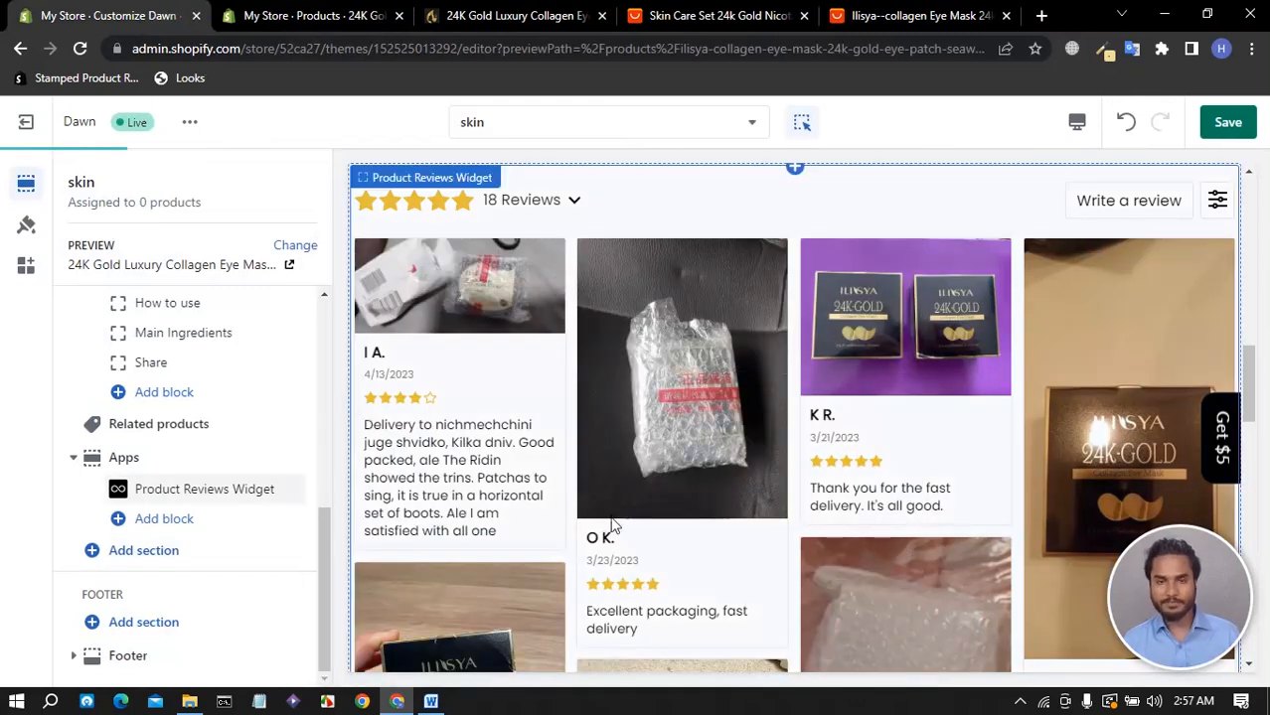
pyautogui.scroll(-3, 589, 409)
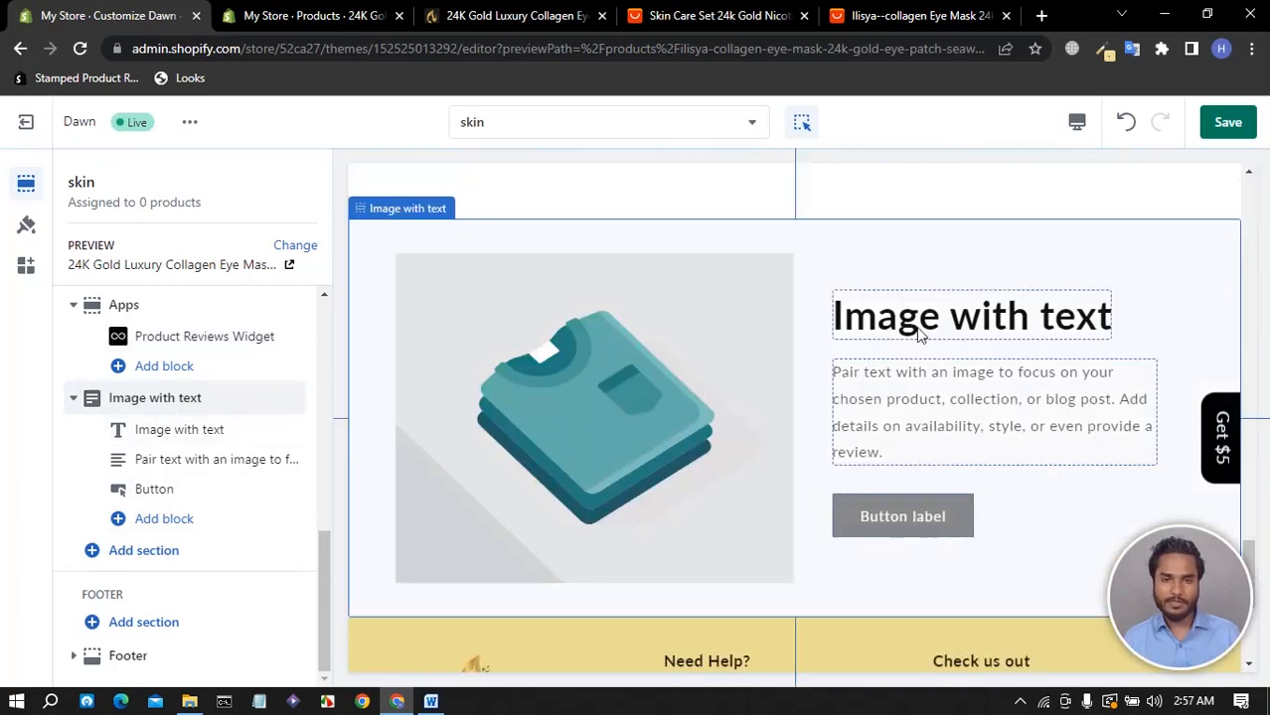
pyautogui.scroll(5, 840, 477)
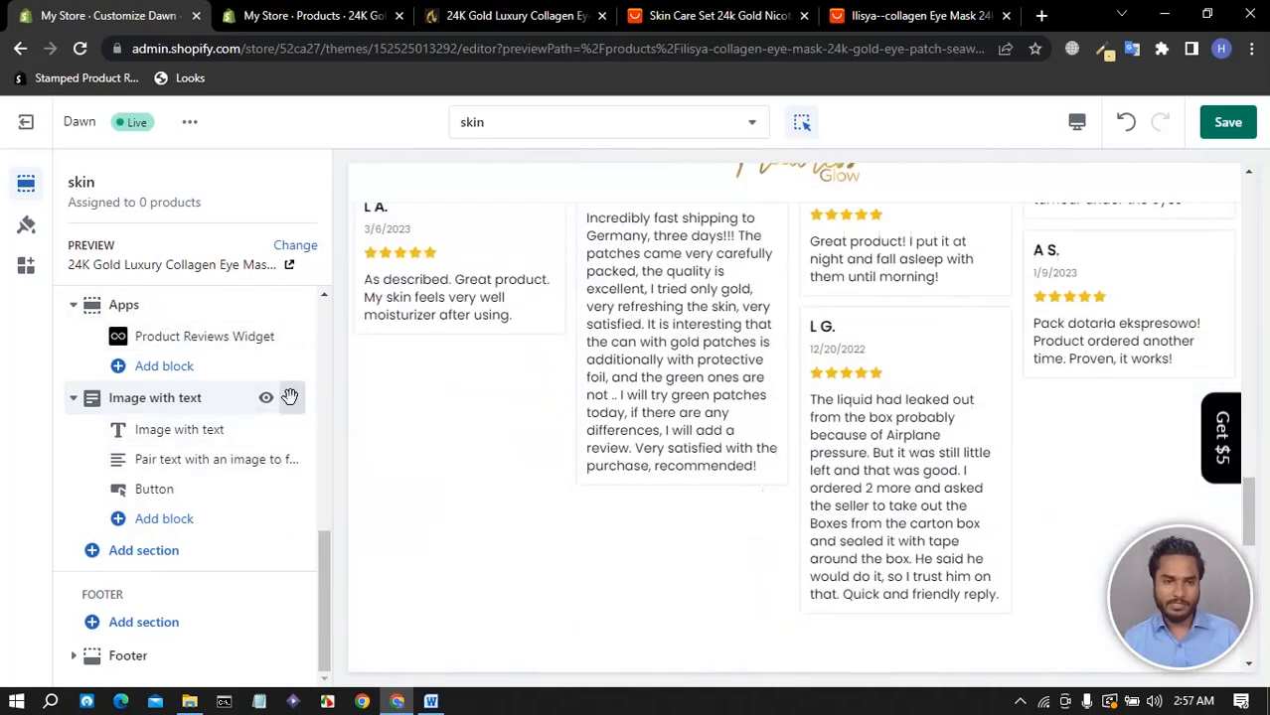
pyautogui.moveTo(267, 321); pyautogui.dragTo(241, 269)
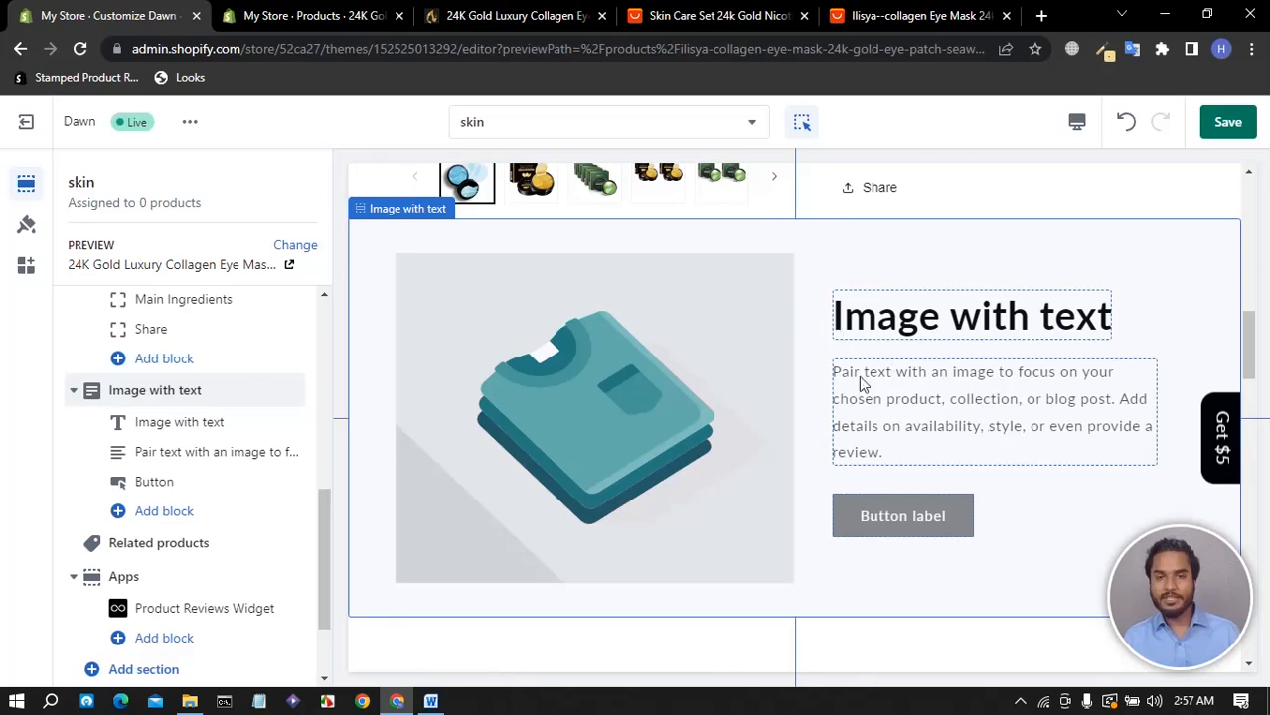
# - Save the skin problems image showing acne, allergy and fine lines from the skin care set's AliExpress description to Downloads
pyautogui.click(752, 20)
pyautogui.scroll(-15, 750, 285)
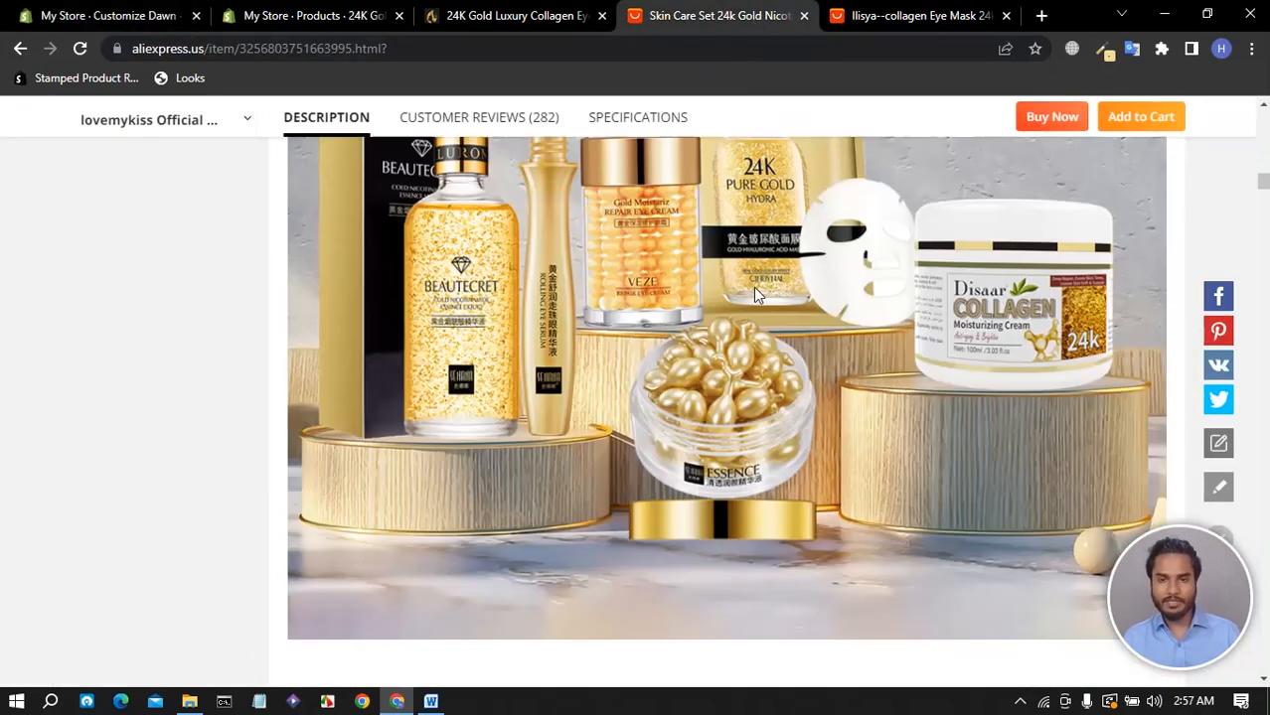
pyautogui.scroll(-6, 755, 331)
pyautogui.scroll(3, 751, 352)
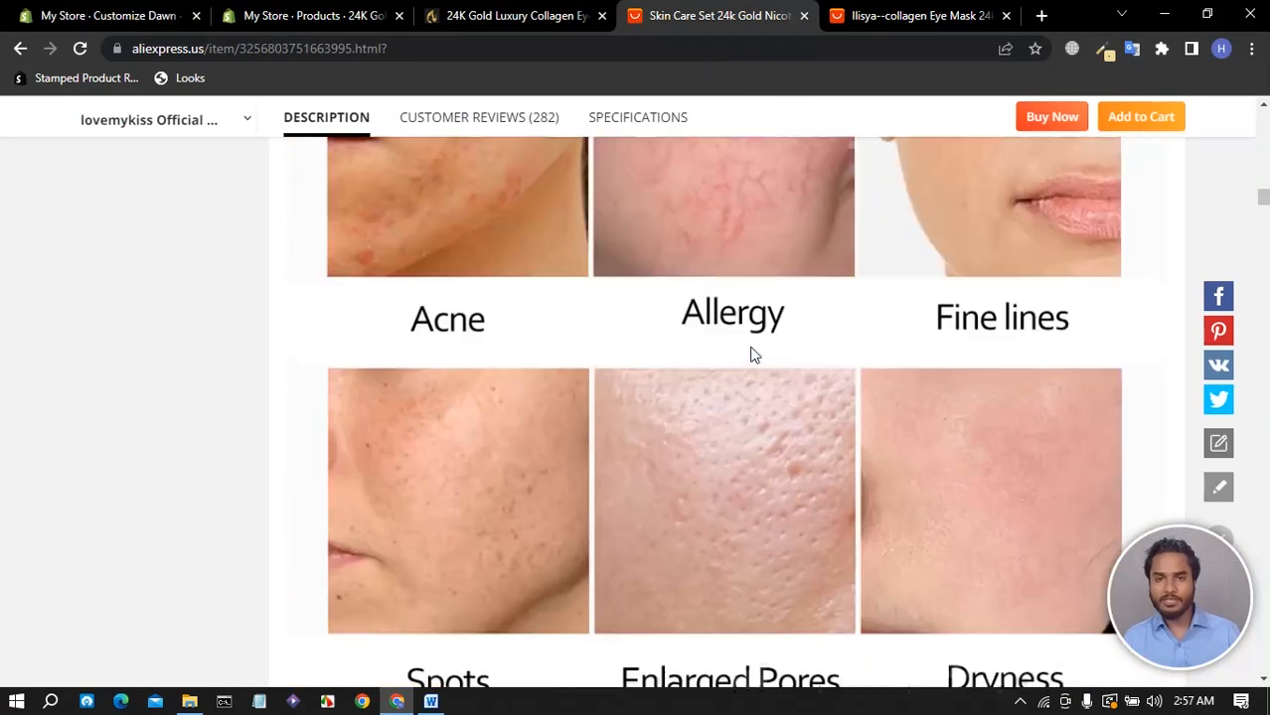
pyautogui.rightClick(714, 367)
pyautogui.click(762, 401)
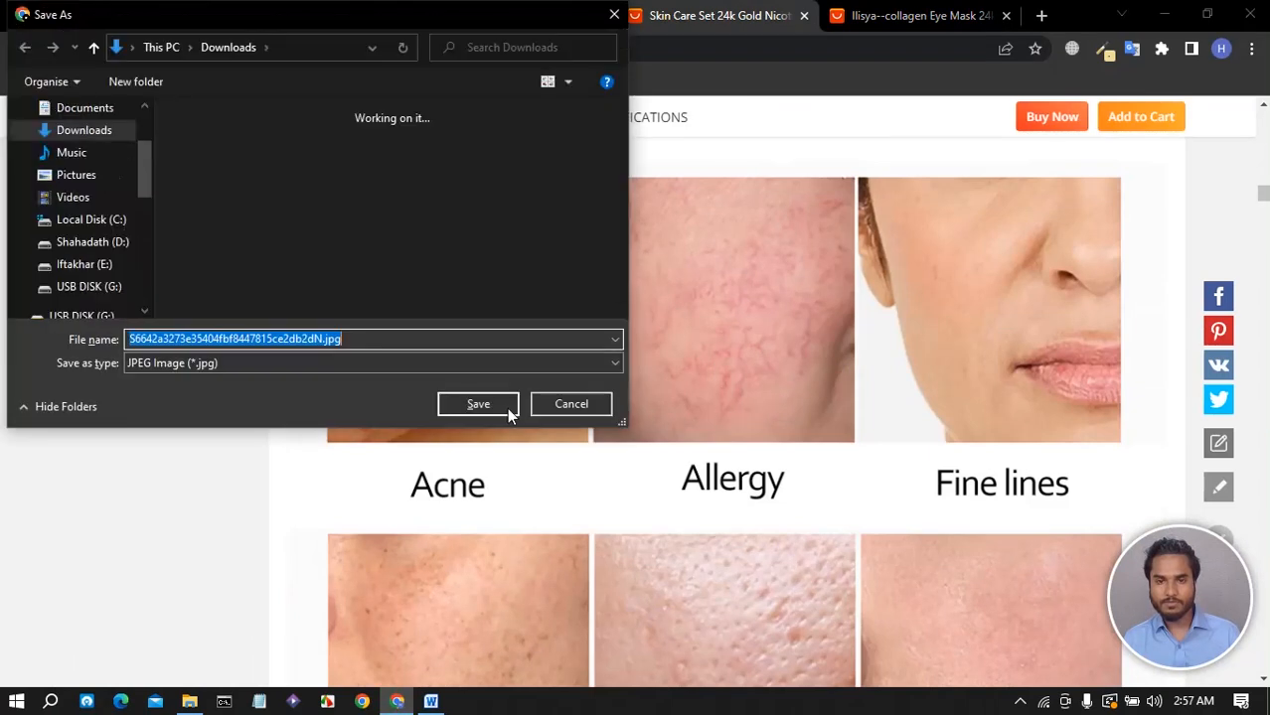
pyautogui.click(474, 405)
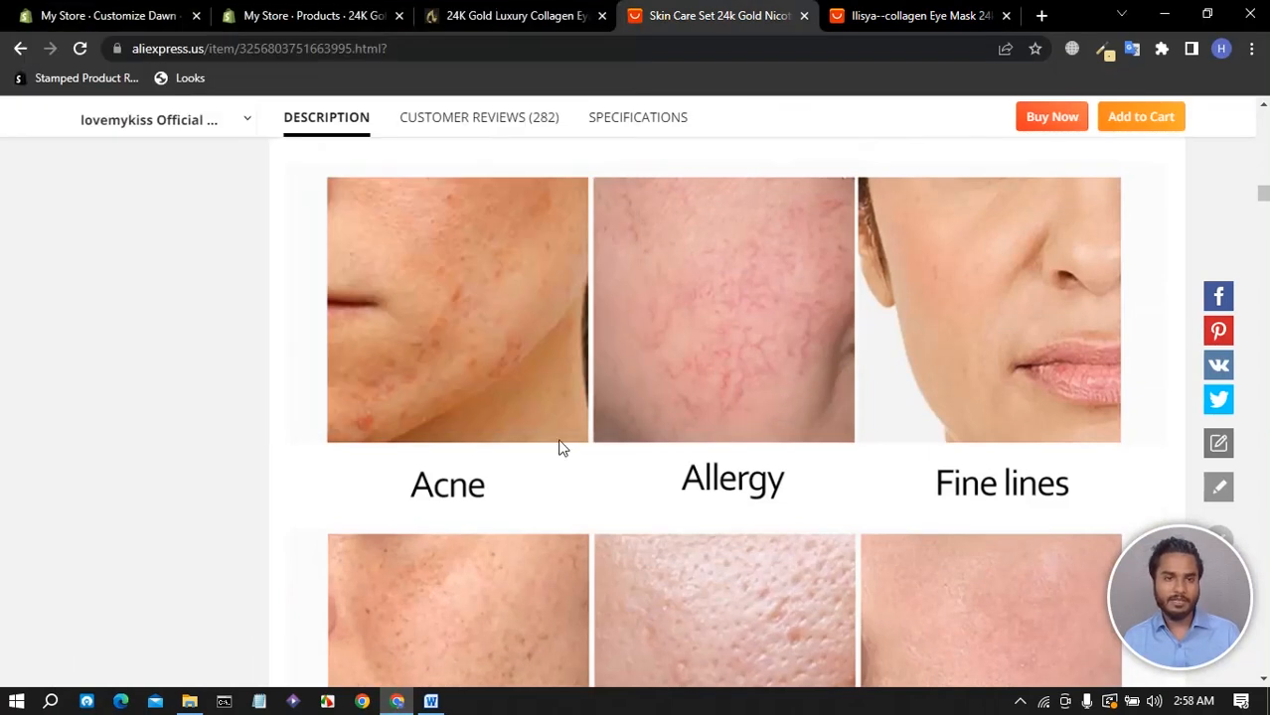
# - Upload the skin problems image S6642a3273e35404fbf8447815ce2db2dN.jpg from Downloads to the skin template's Image with text section and save the template
pyautogui.click(318, 12)
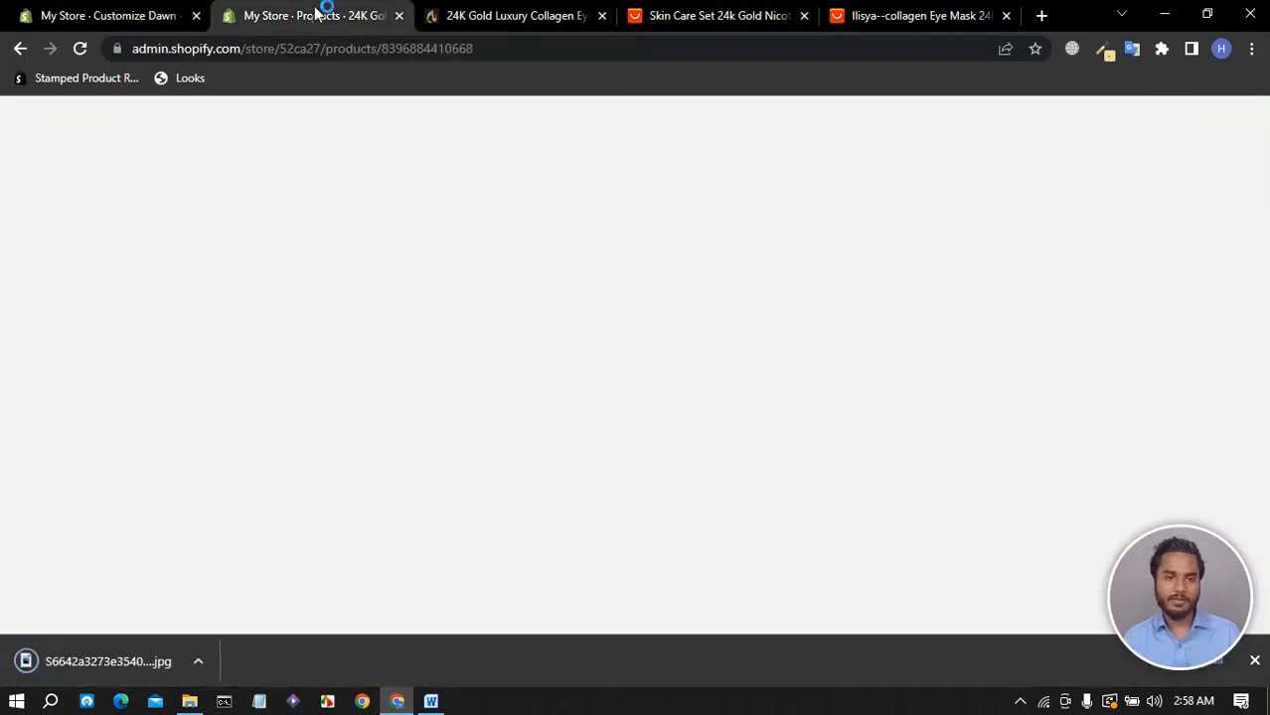
pyautogui.click(159, 14)
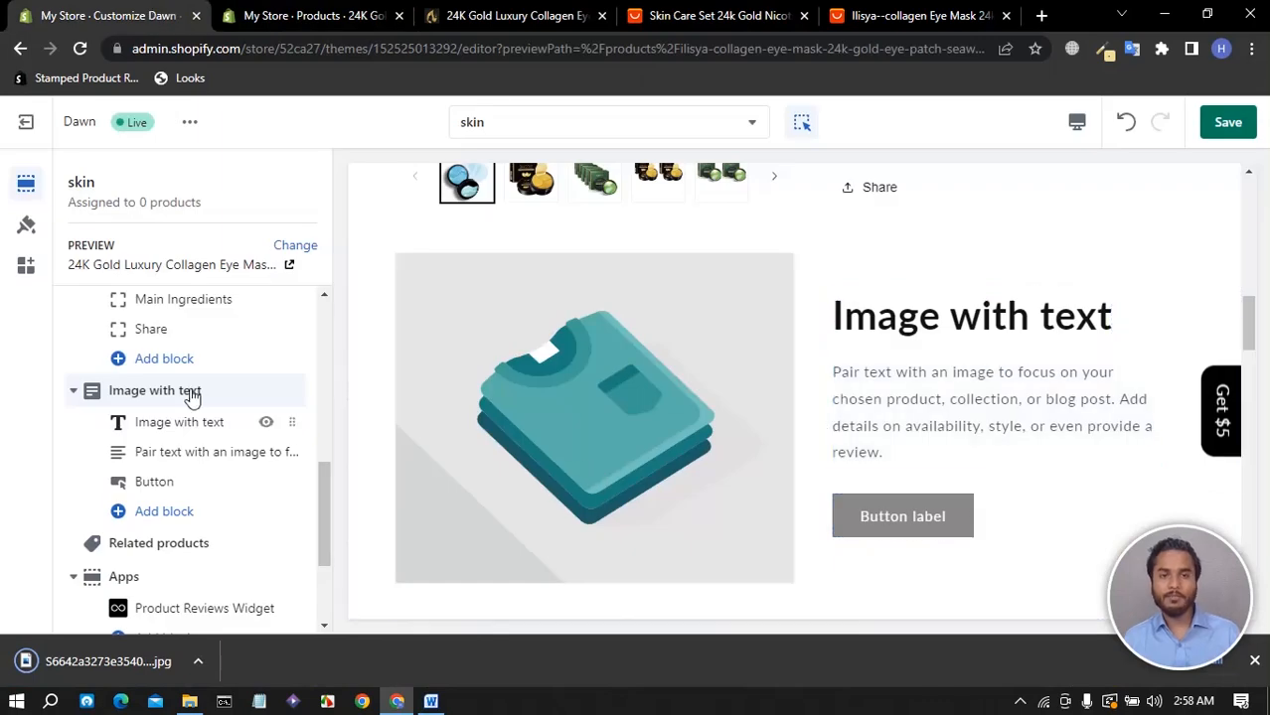
pyautogui.click(642, 421)
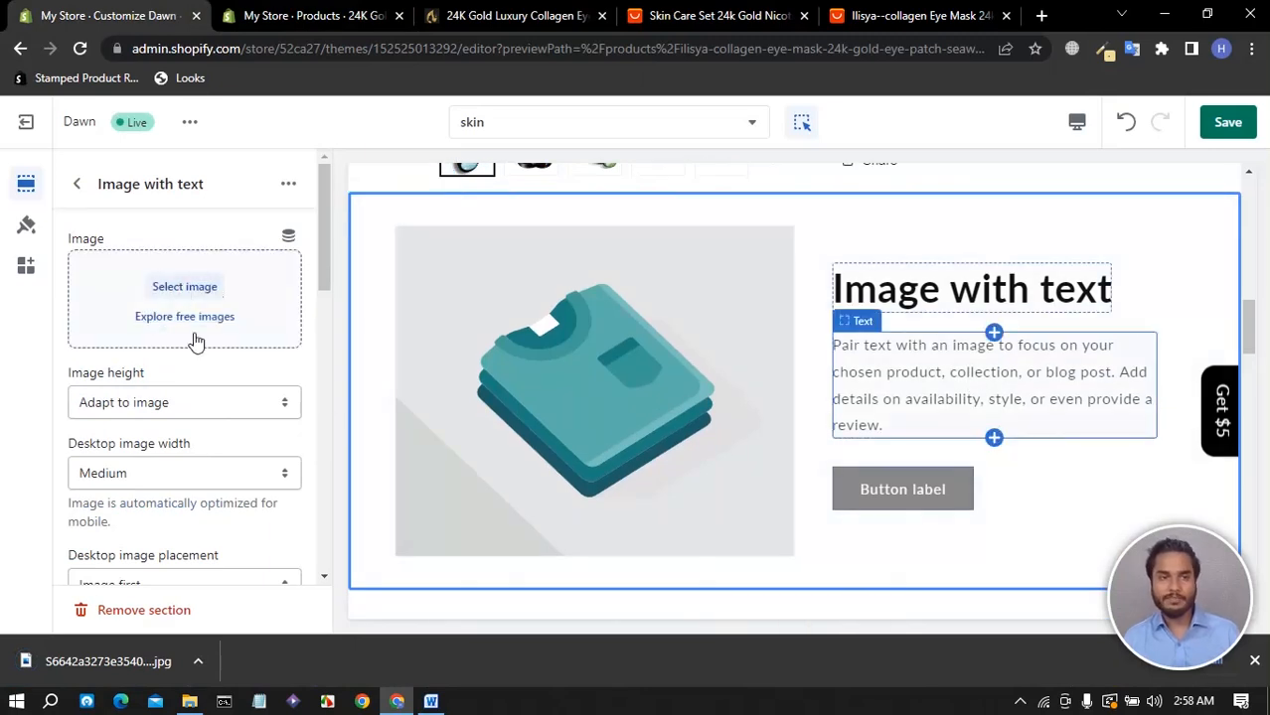
pyautogui.click(194, 341)
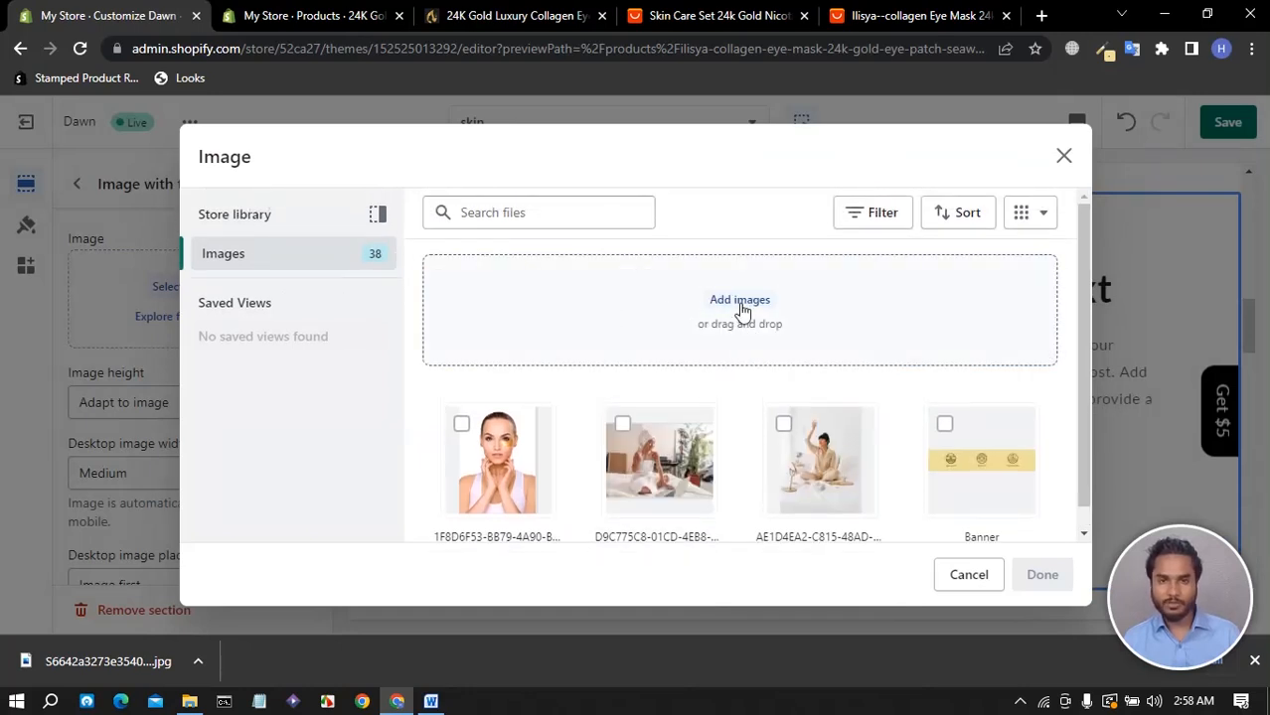
pyautogui.click(770, 368)
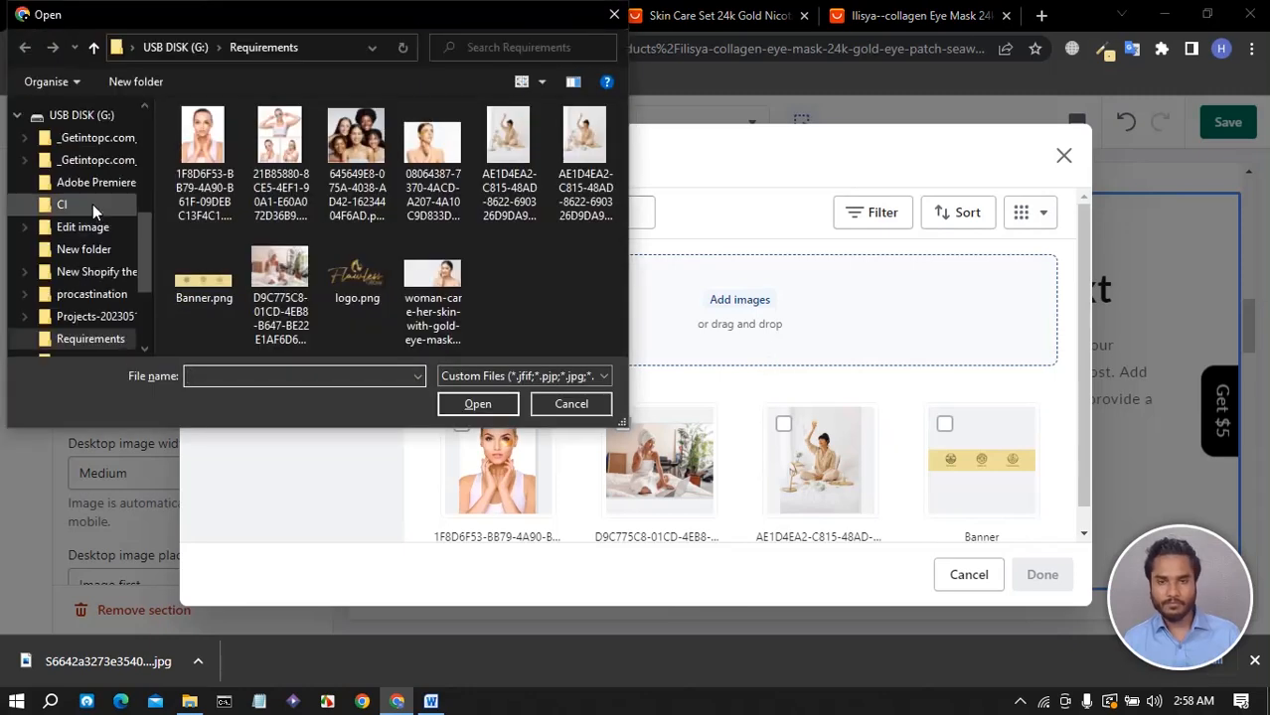
pyautogui.scroll(2, 92, 203)
pyautogui.scroll(3, 89, 223)
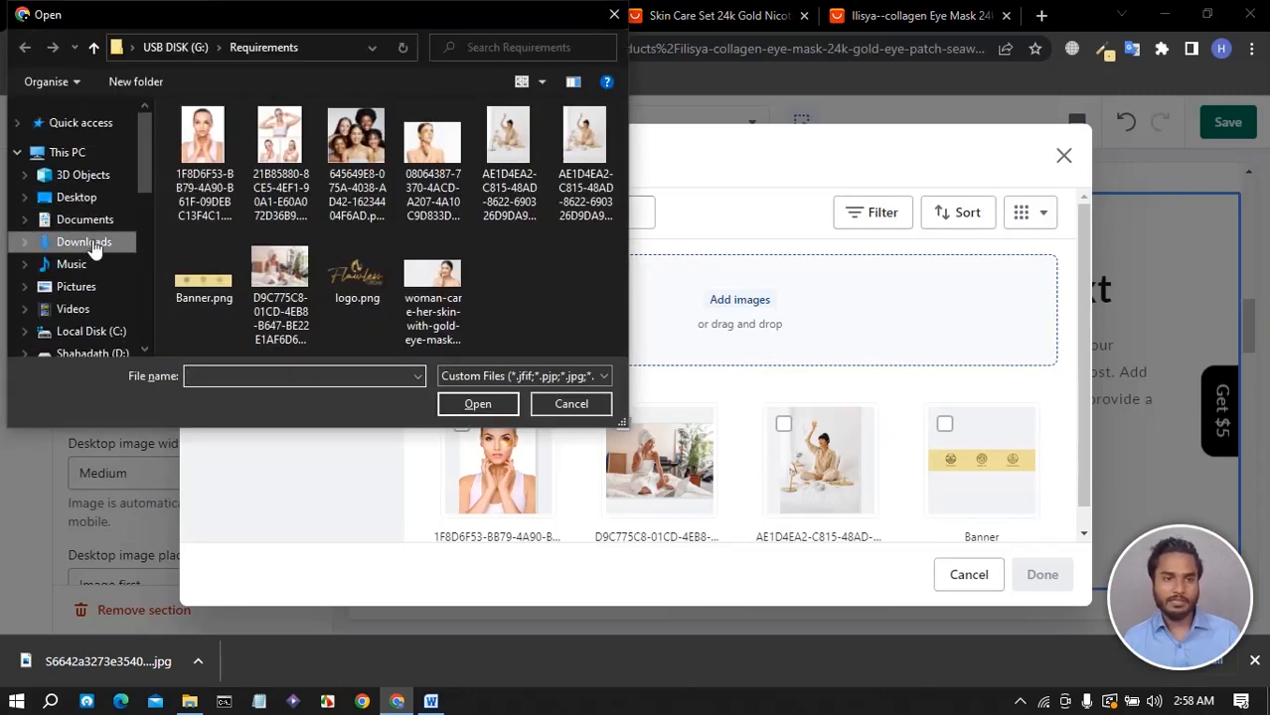
pyautogui.click(89, 242)
pyautogui.click(210, 169)
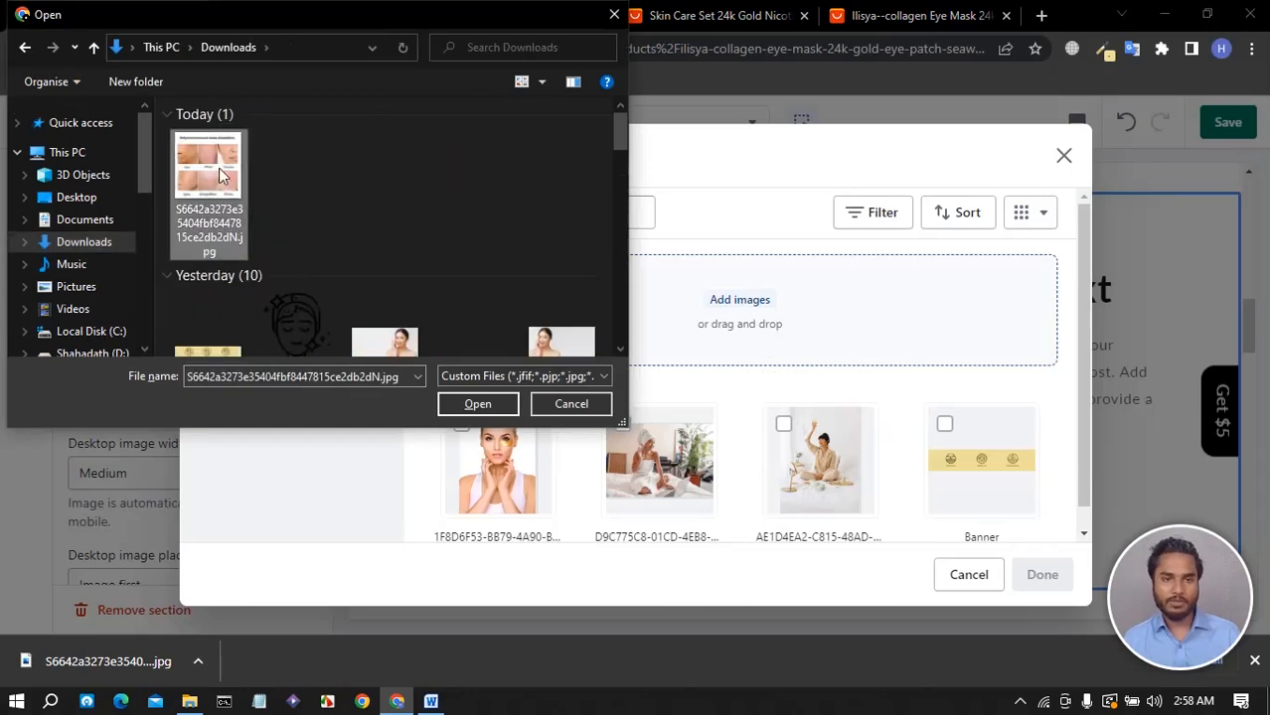
pyautogui.click(470, 405)
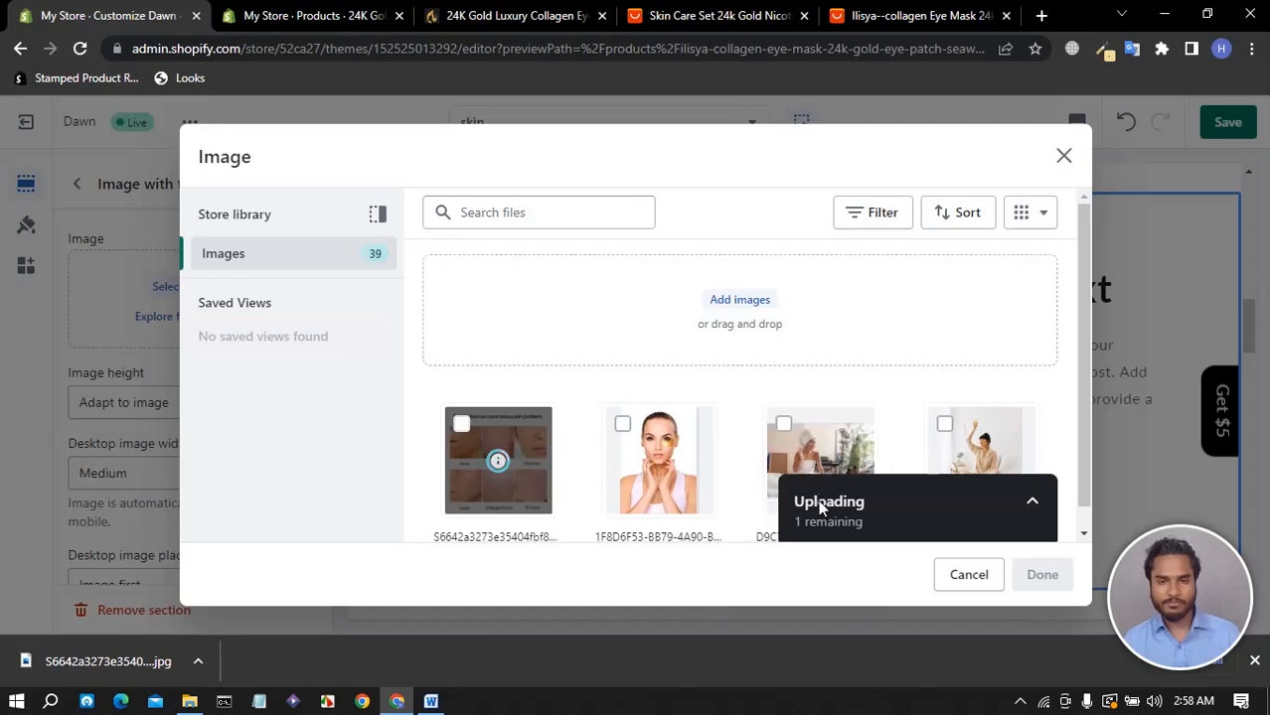
pyautogui.click(1180, 463)
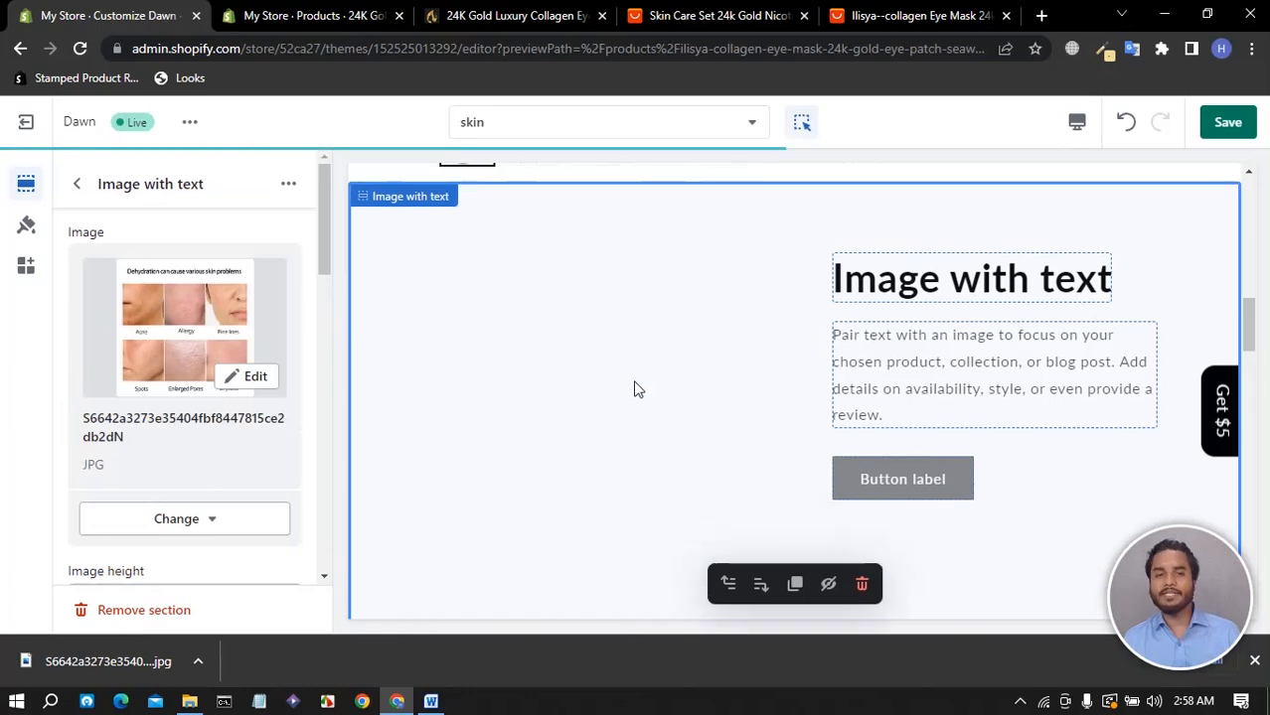
pyautogui.click(1228, 124)
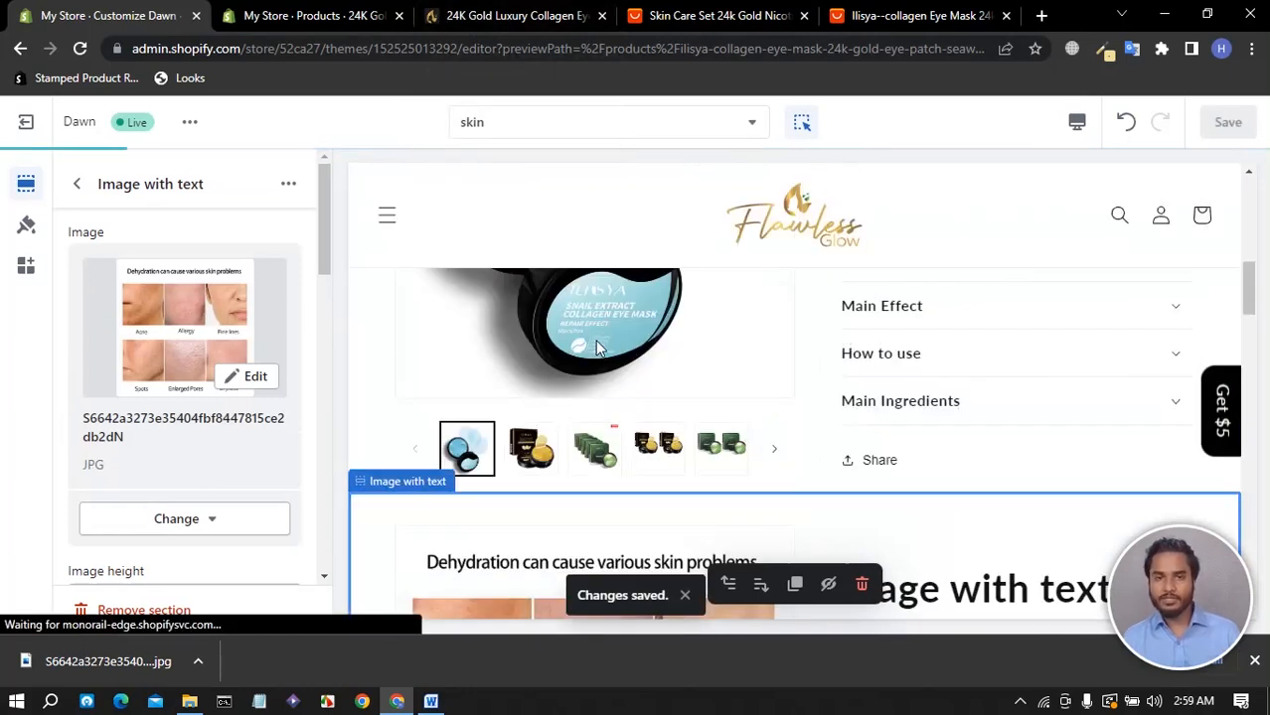
# - Reload the live eye mask product page and check the new image section's placement between the product information and the customer reviews
pyautogui.scroll(-3, 683, 397)
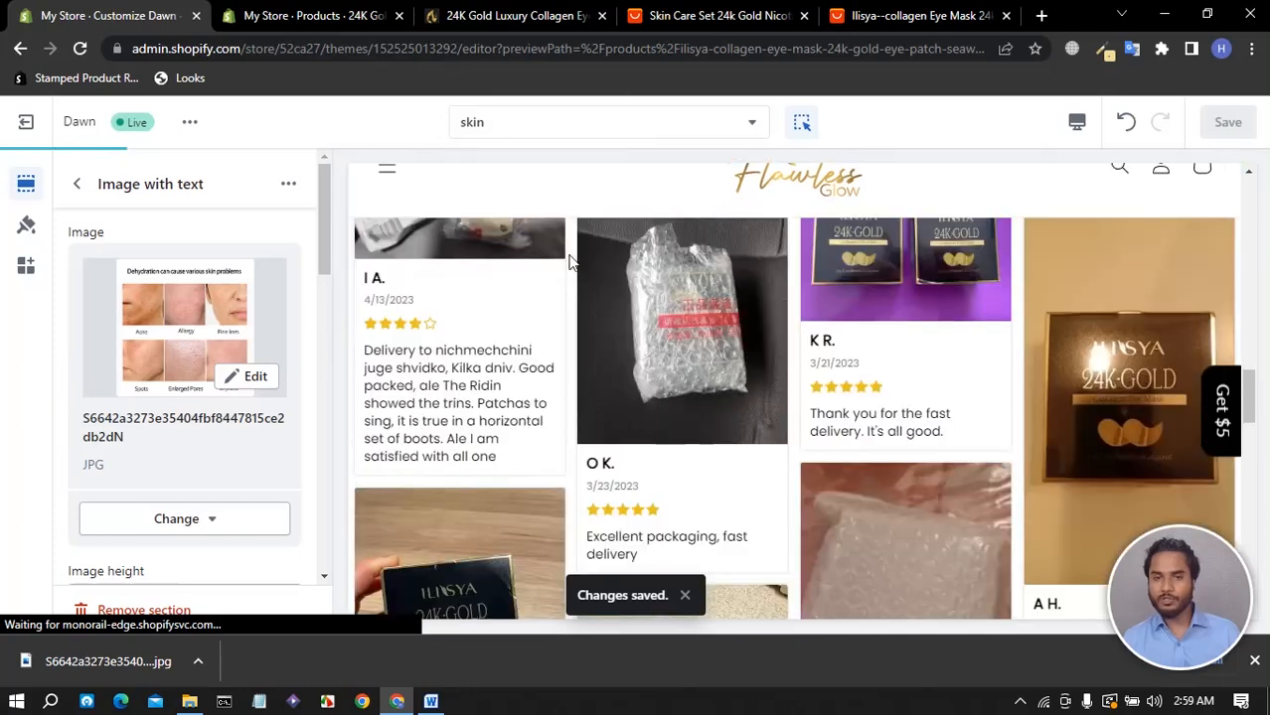
pyautogui.click(484, 17)
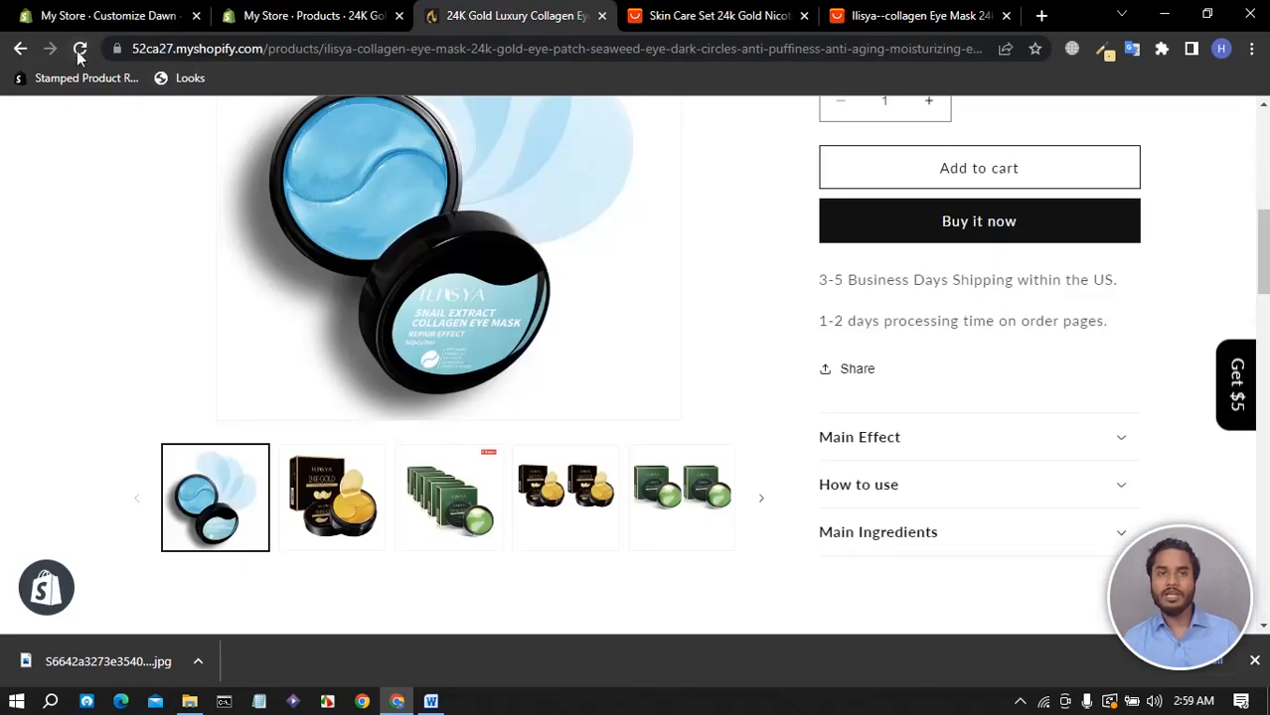
pyautogui.click(80, 51)
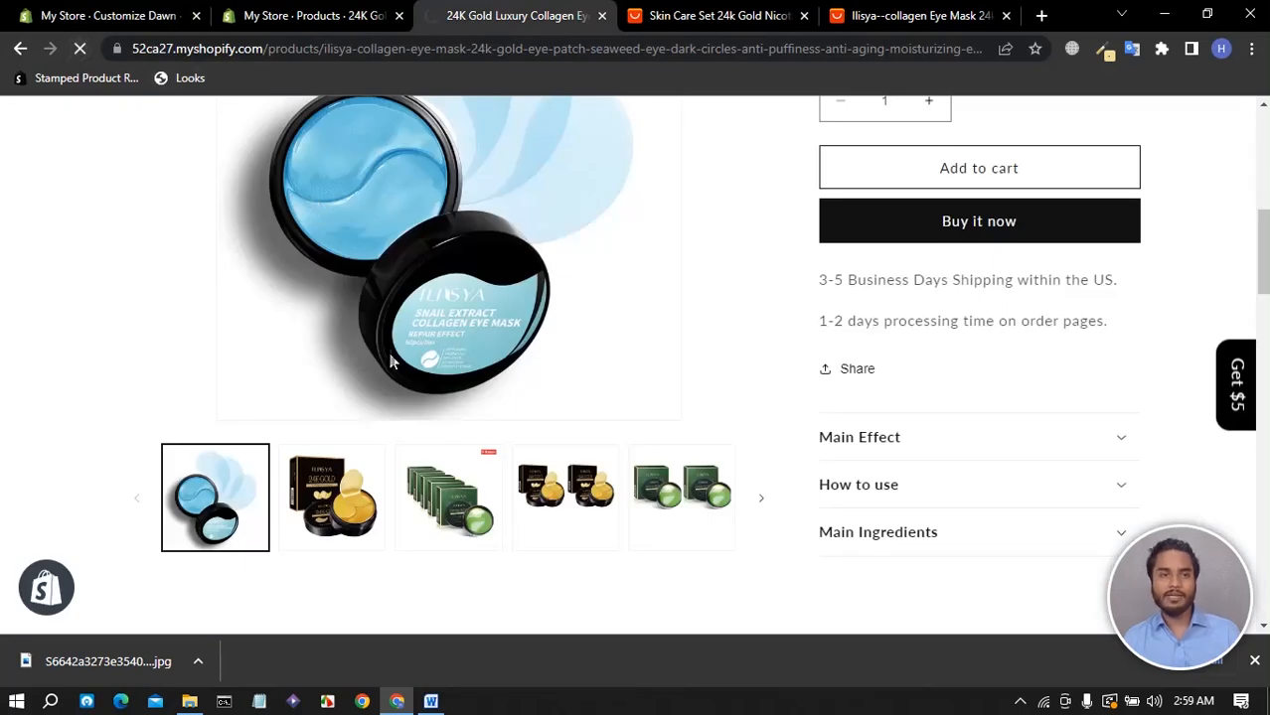
pyautogui.click(1254, 660)
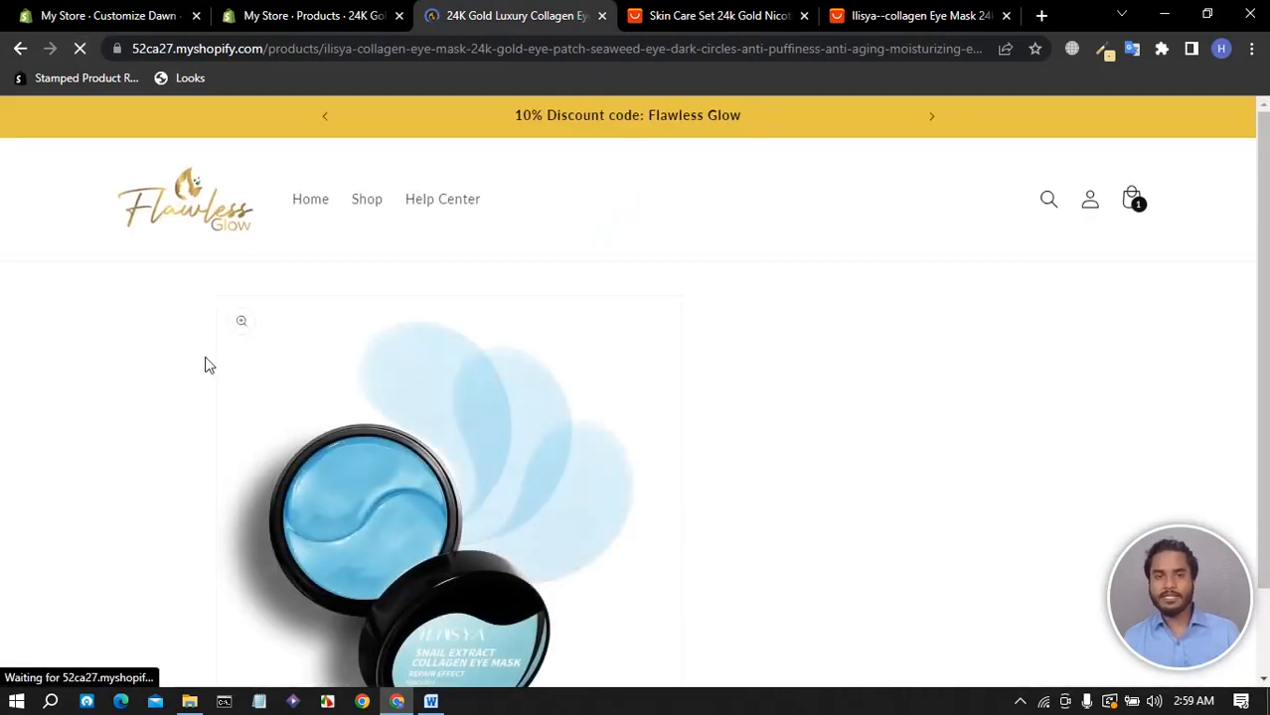
pyautogui.scroll(-3, 205, 366)
pyautogui.scroll(-3, 473, 308)
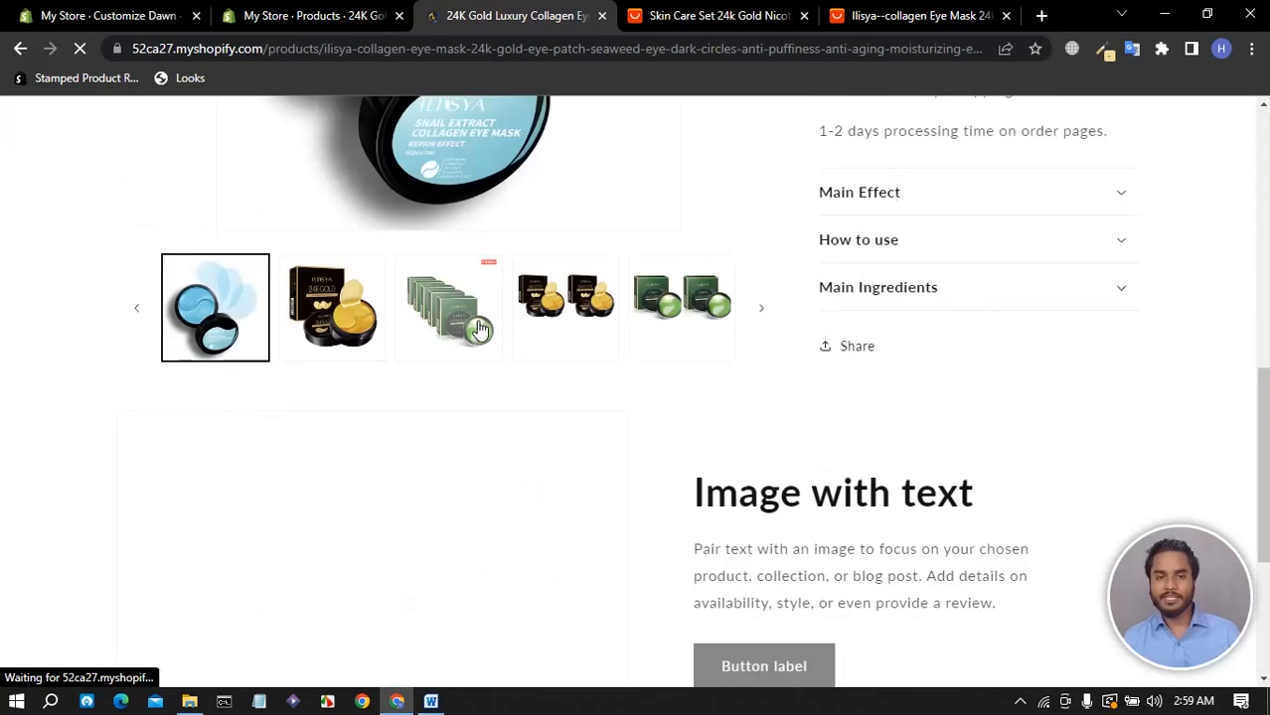
pyautogui.scroll(-3, 476, 363)
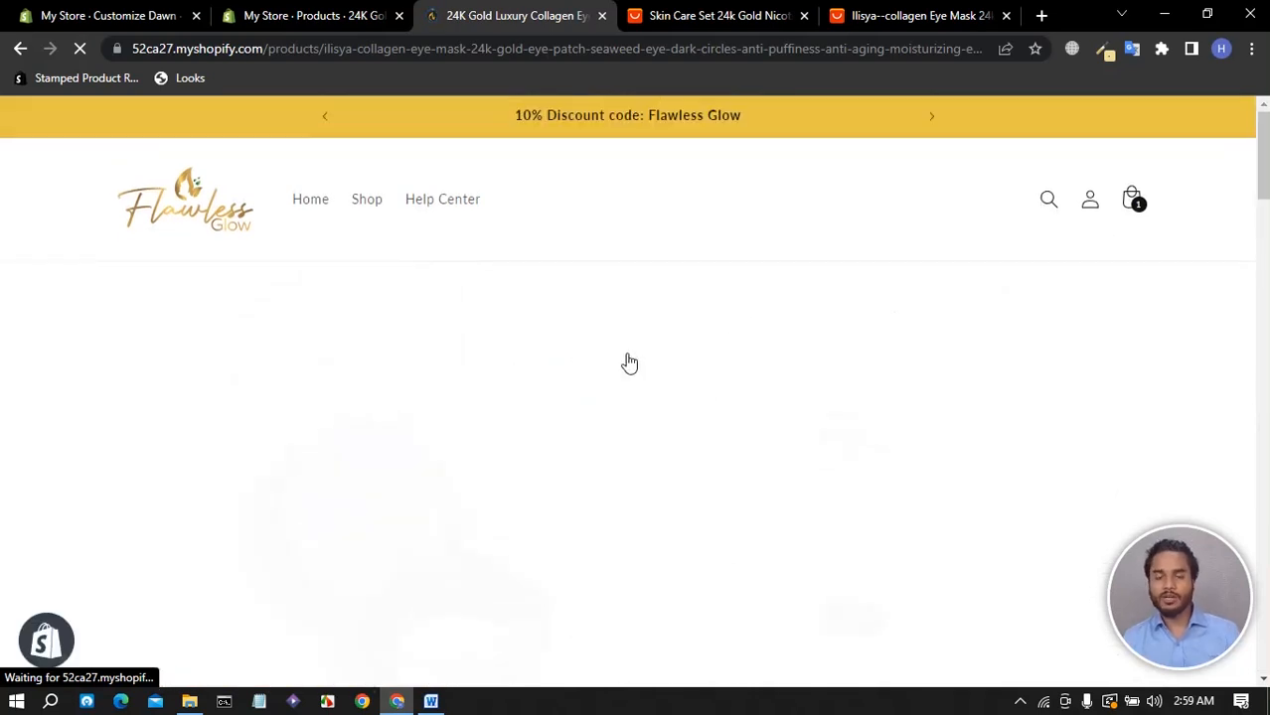
pyautogui.scroll(-9, 433, 360)
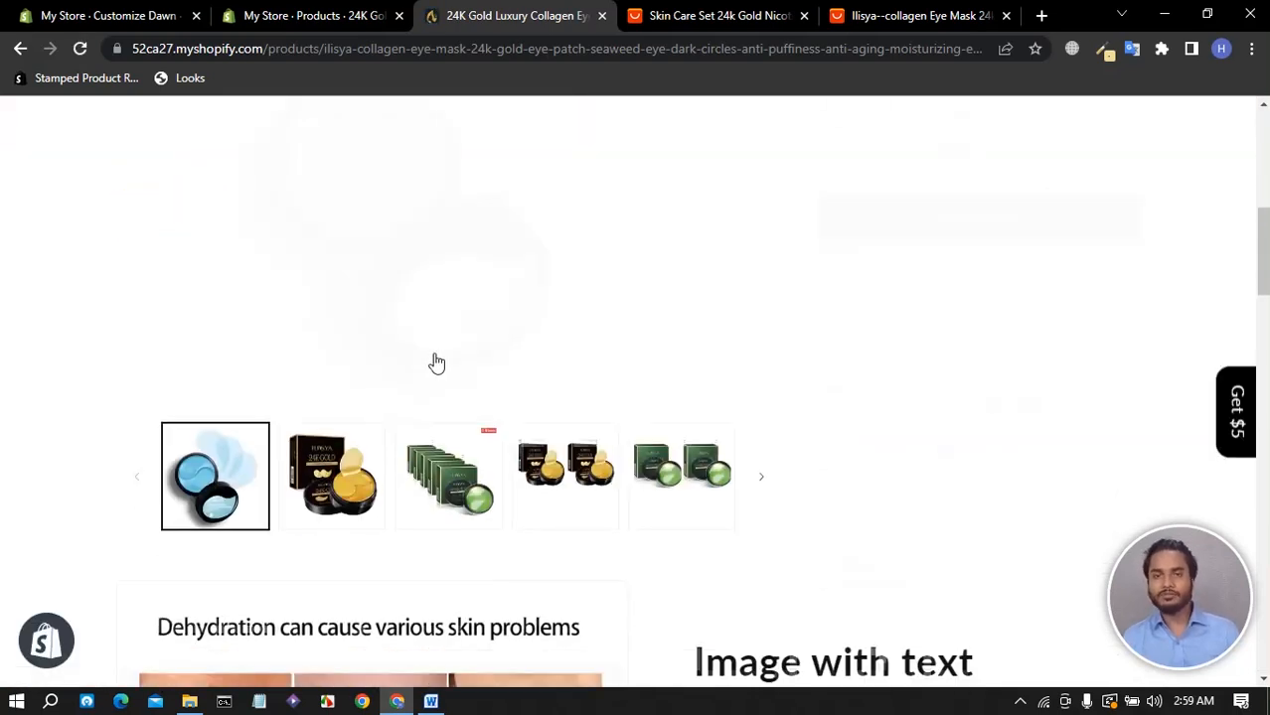
pyautogui.scroll(-9, 562, 315)
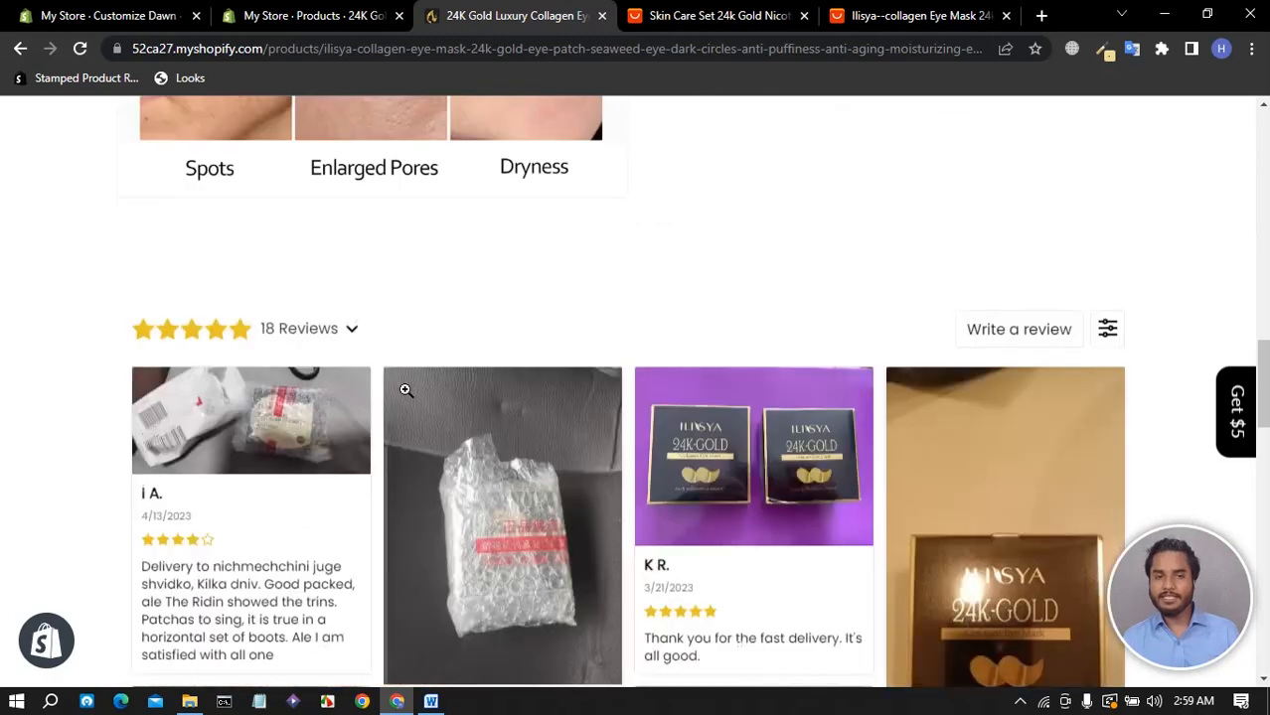
pyautogui.scroll(6, 520, 351)
pyautogui.scroll(-15, 403, 383)
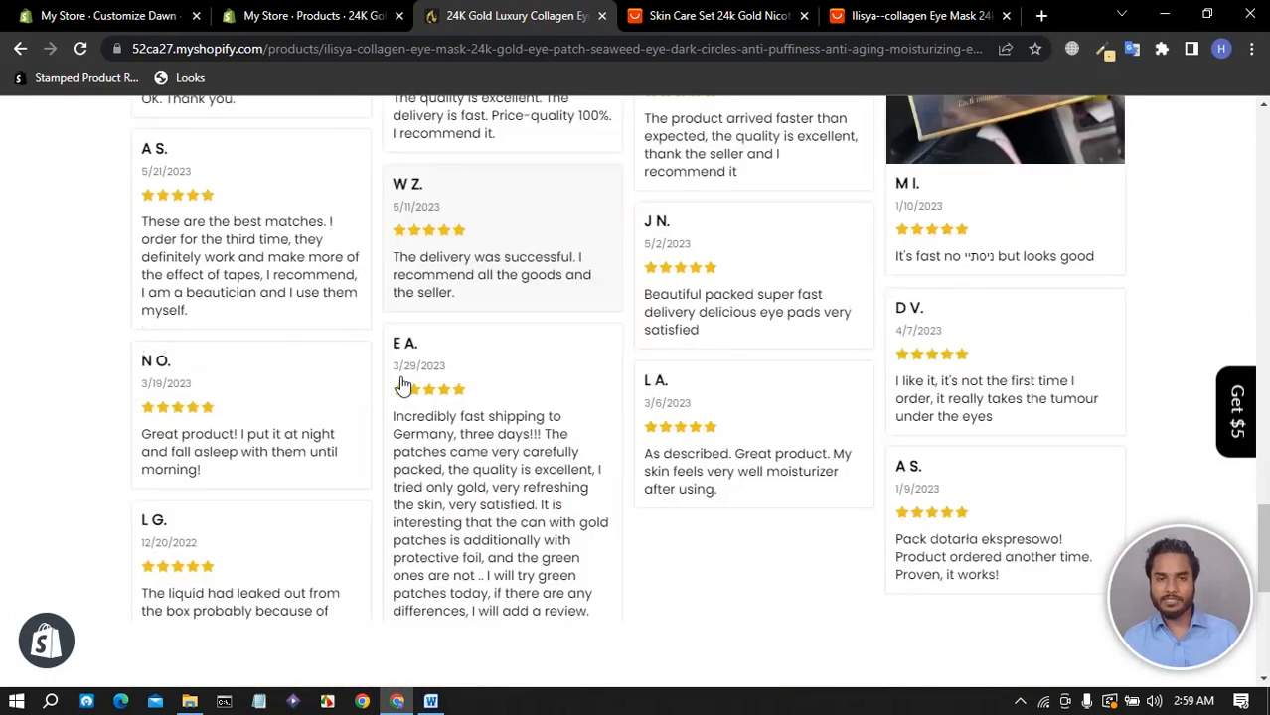
pyautogui.scroll(15, 618, 373)
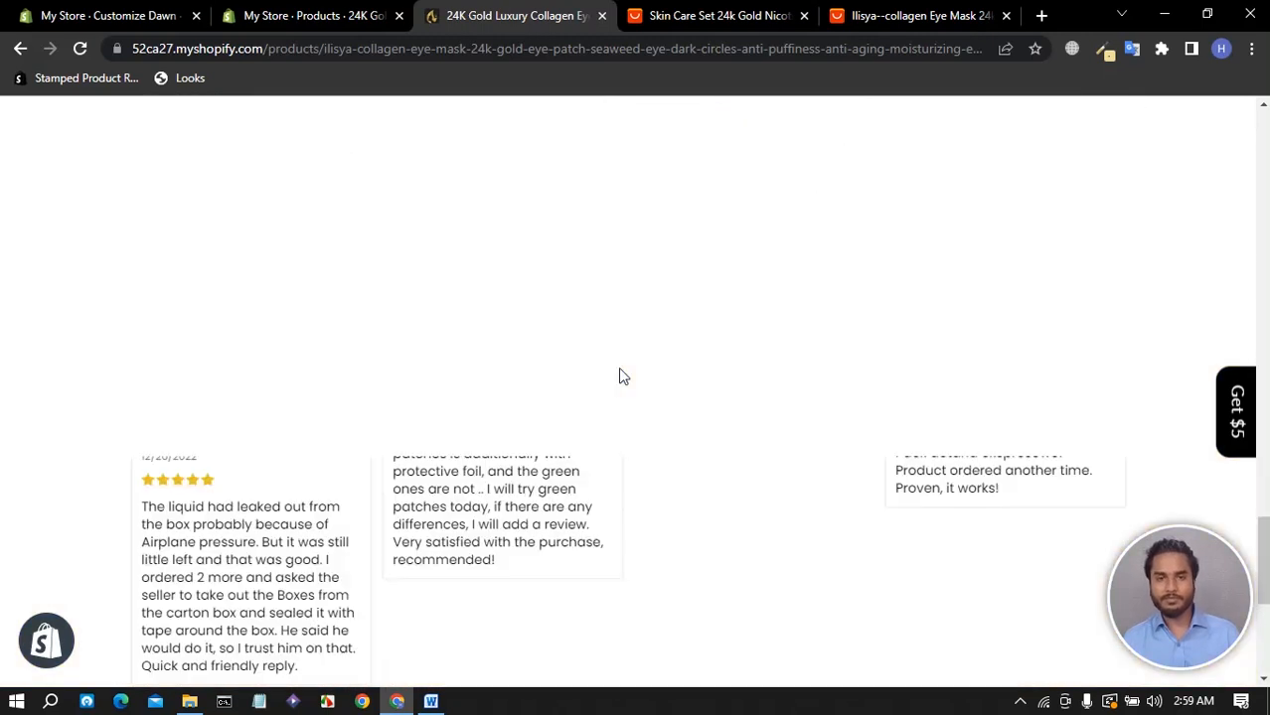
pyautogui.scroll(10, 618, 369)
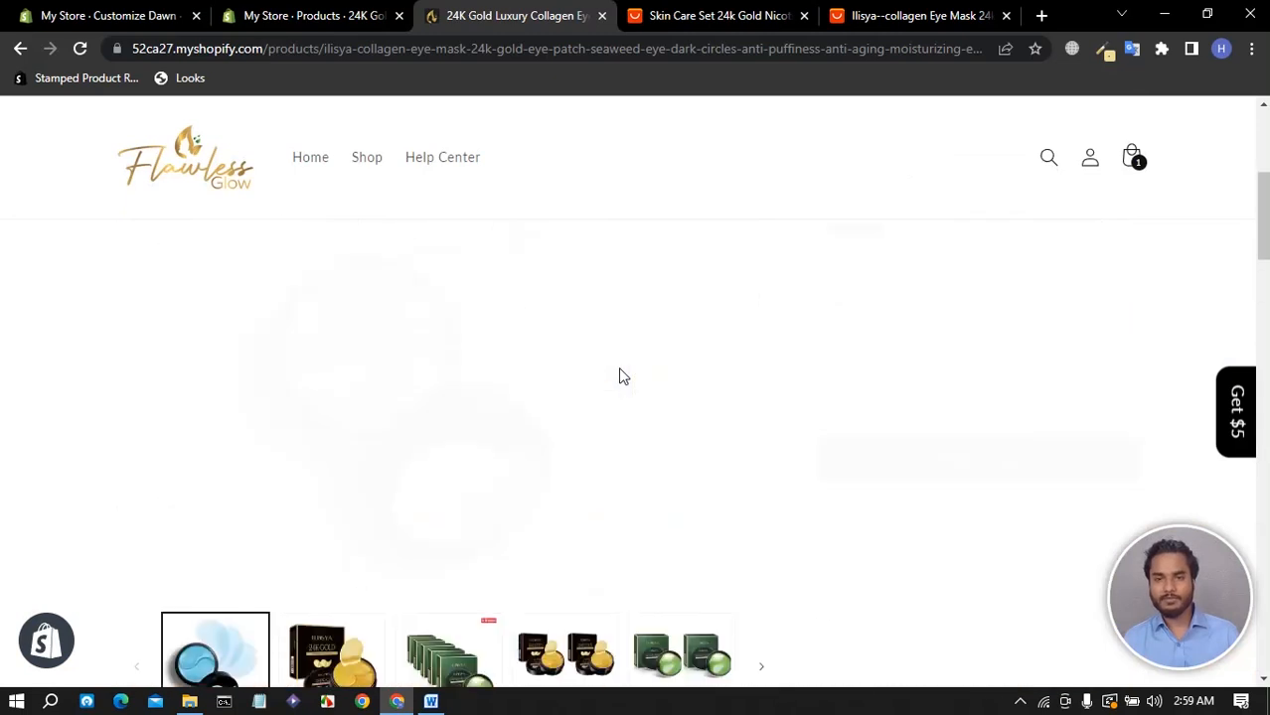
# - Reload the product page again and examine the collapsible rows, the skin problems image with its placeholder text, and the reviews
pyautogui.click(84, 50)
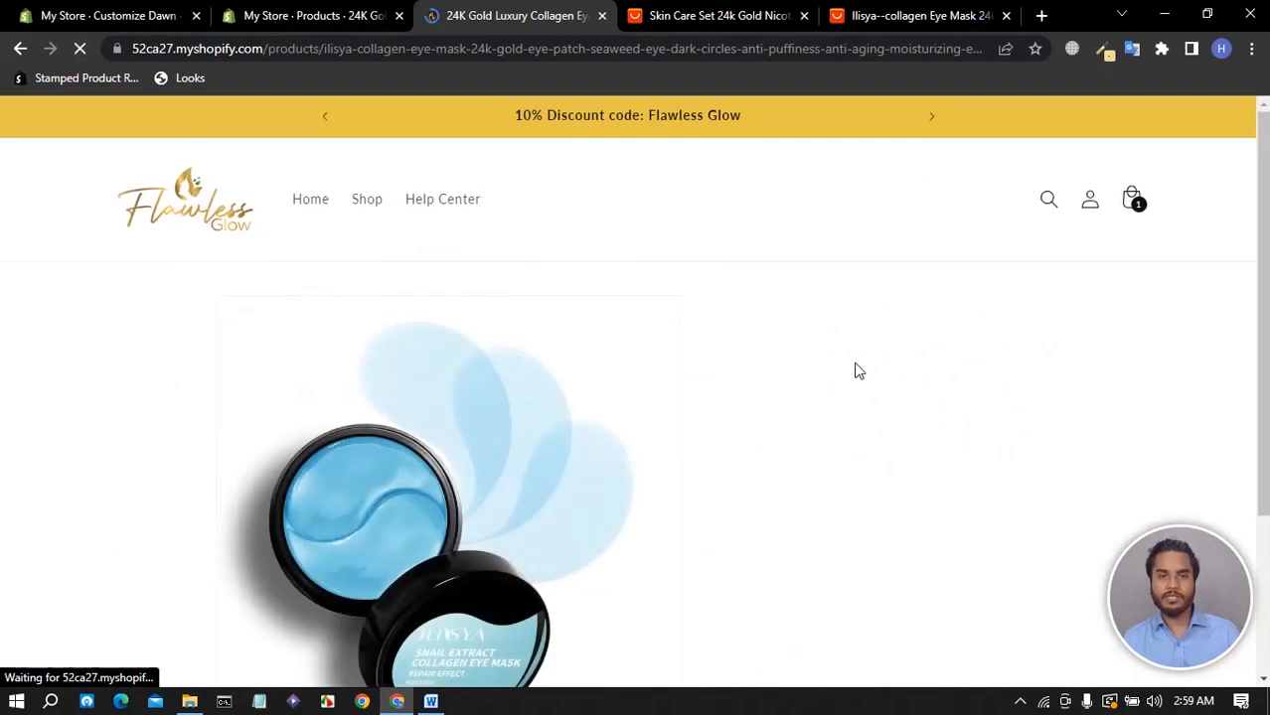
pyautogui.scroll(-3, 859, 372)
pyautogui.scroll(-3, 969, 338)
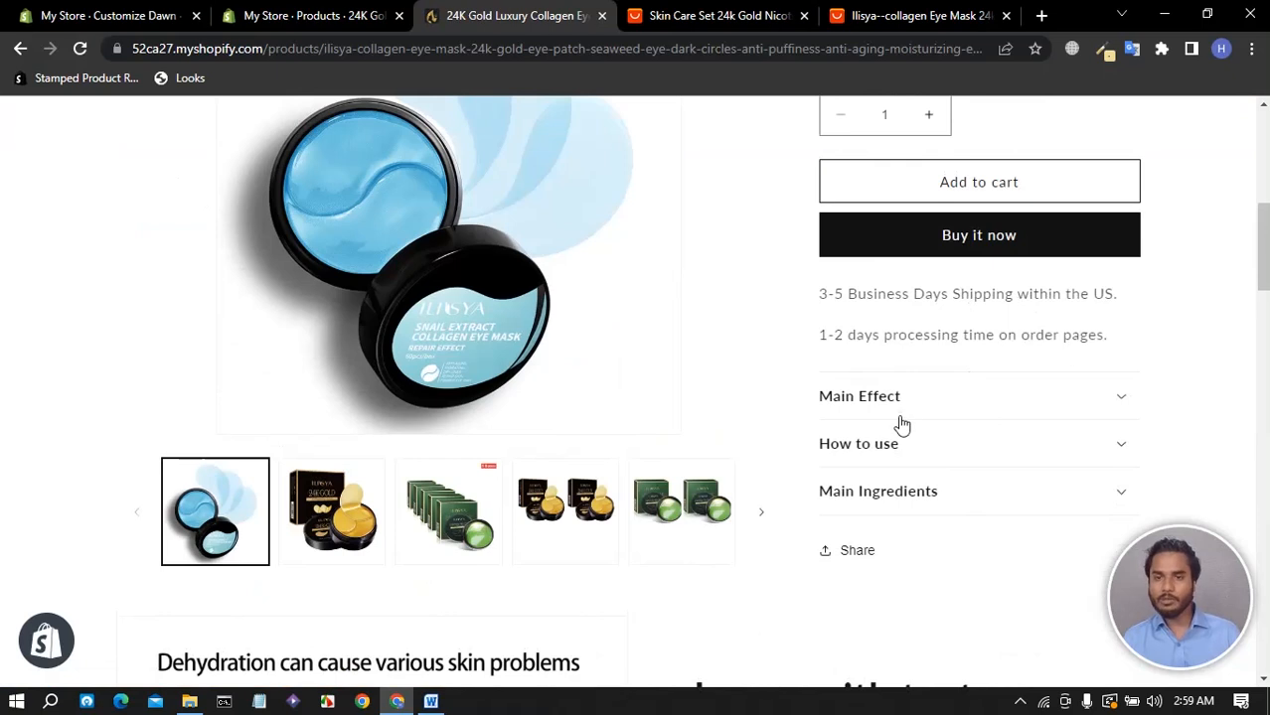
pyautogui.scroll(-3, 944, 419)
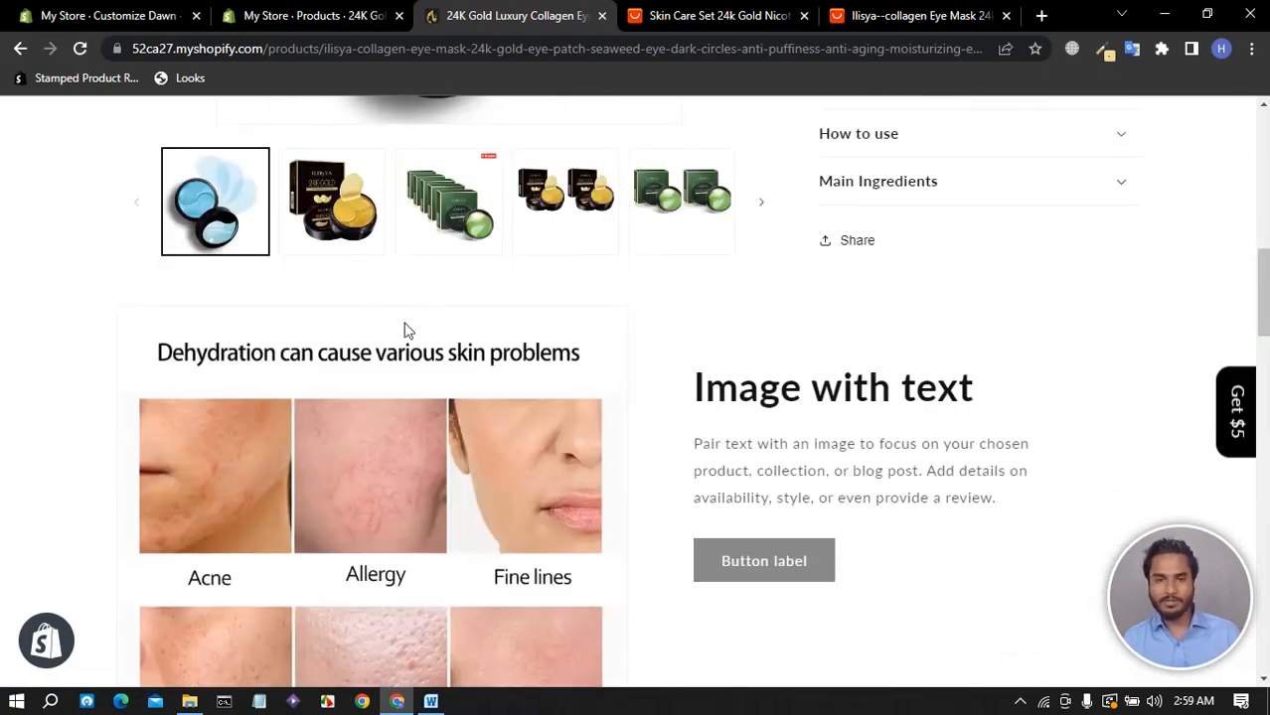
pyautogui.scroll(-3, 490, 308)
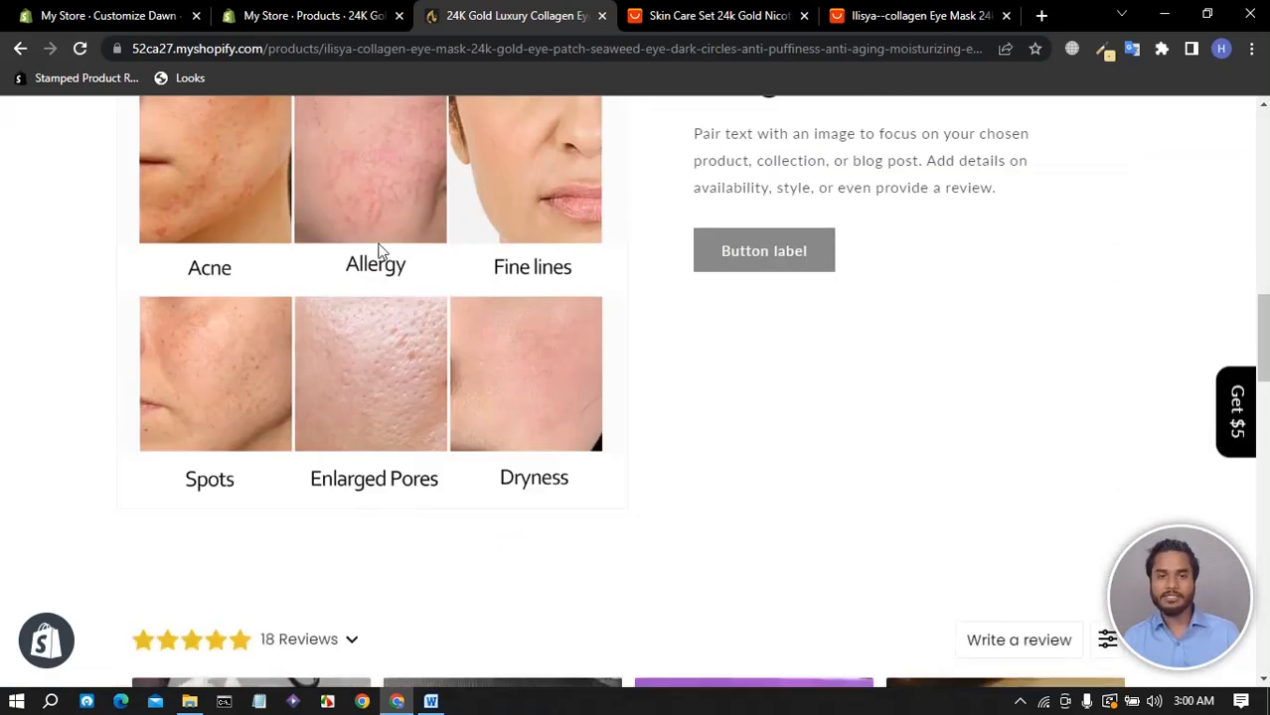
pyautogui.scroll(-12, 344, 390)
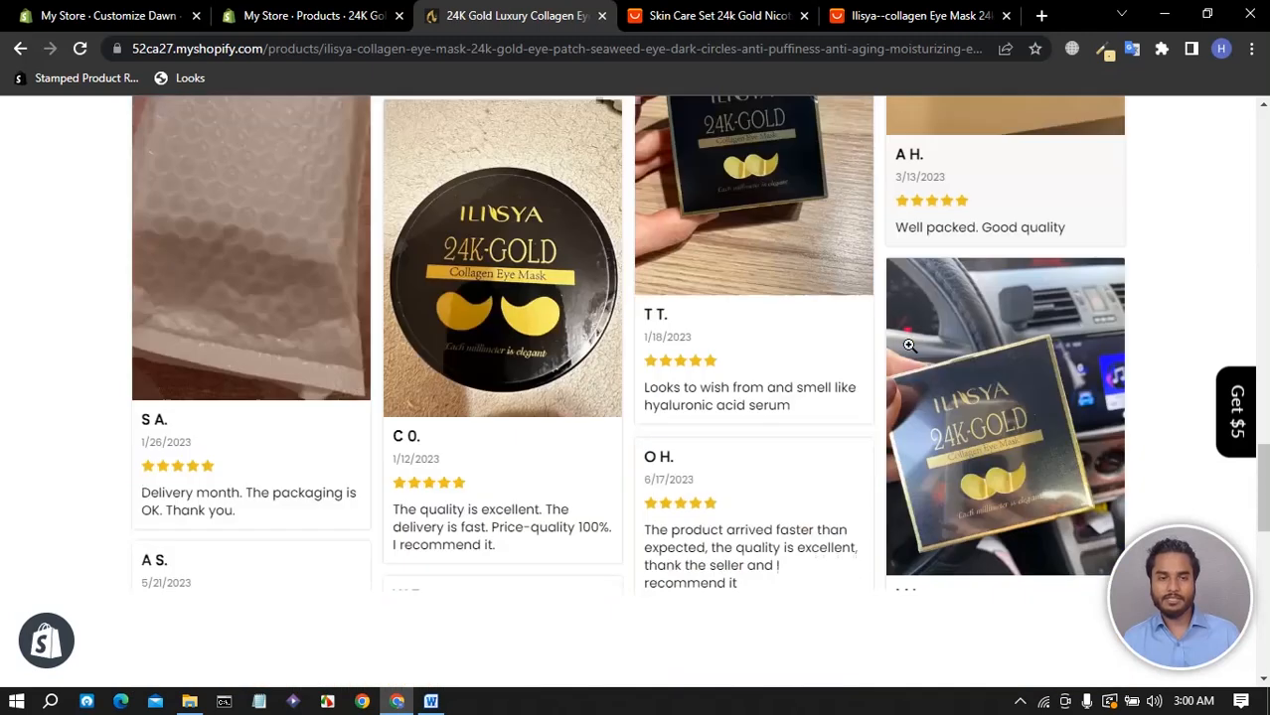
pyautogui.scroll(10, 840, 338)
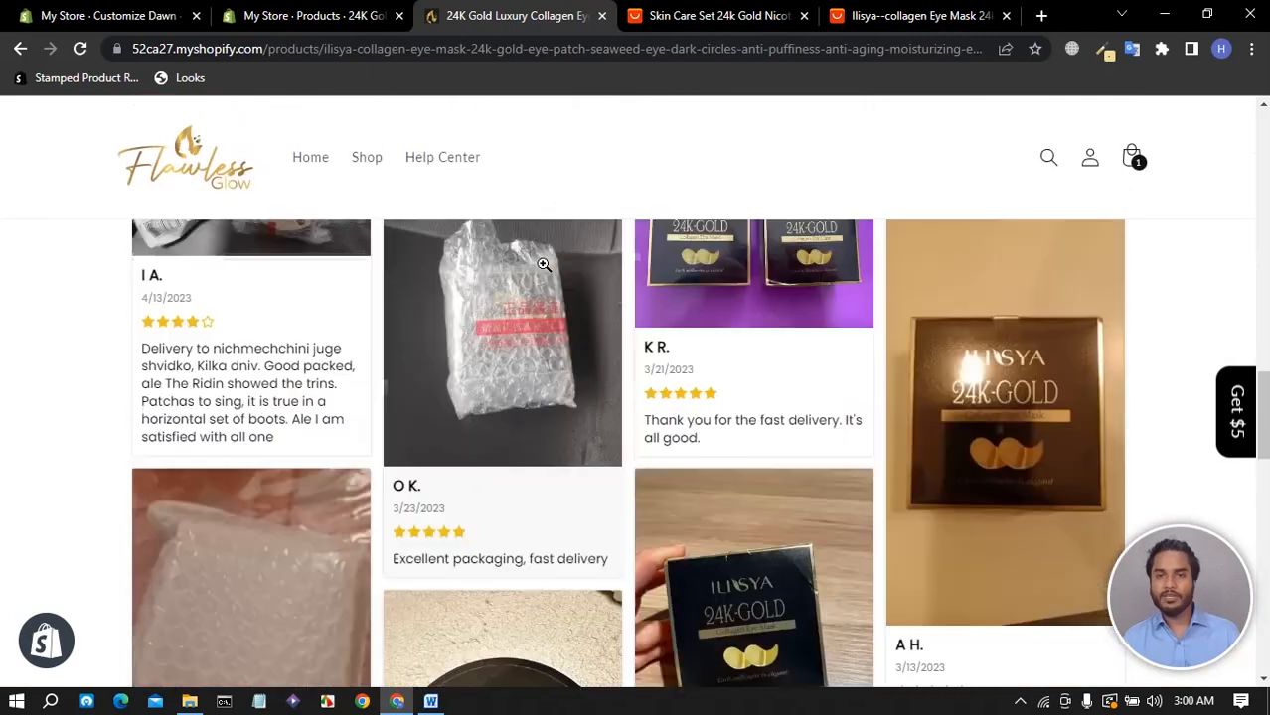
pyautogui.scroll(3, 648, 387)
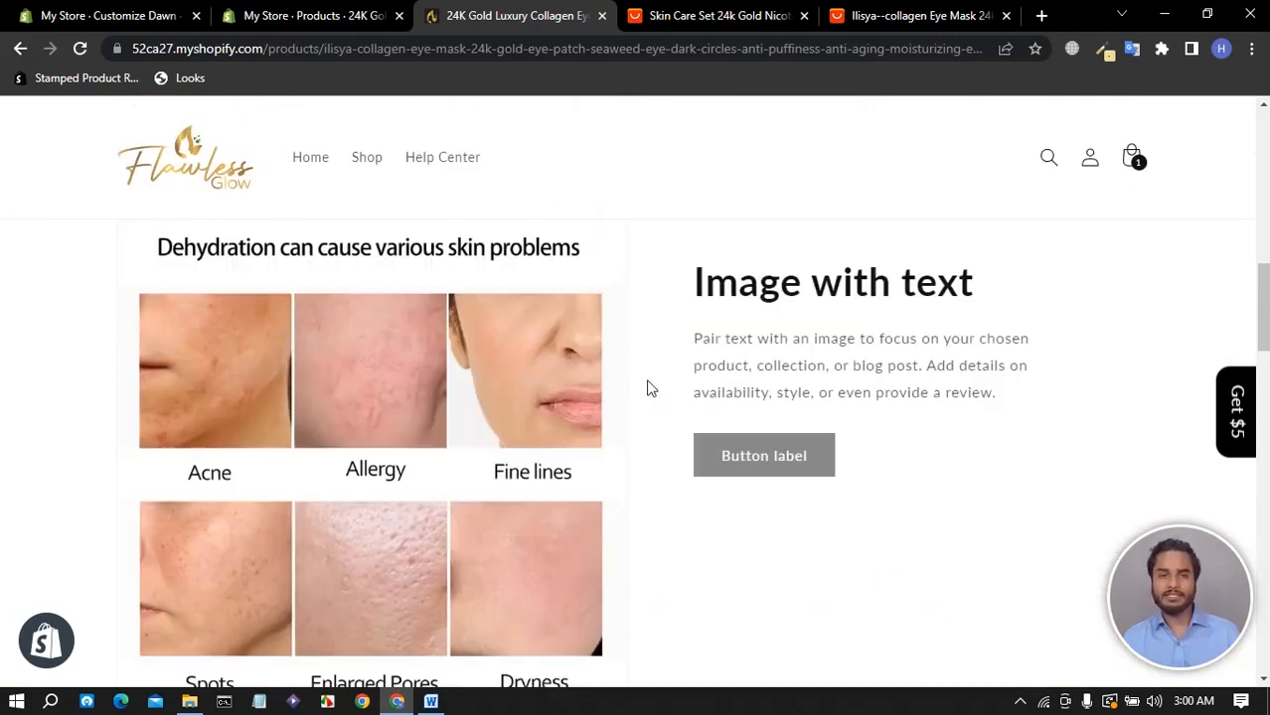
# - Return to the theme editor and browse the section types that can be added to the skin template, such as Rich text
pyautogui.click(324, 20)
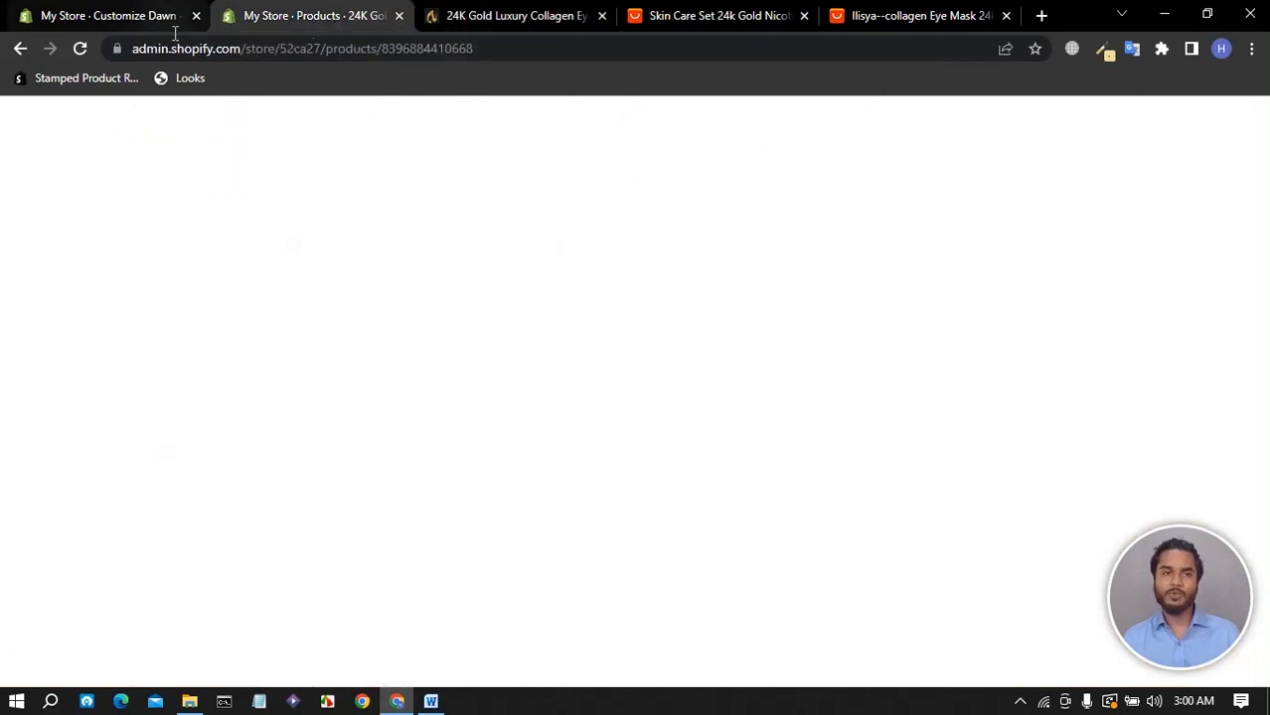
pyautogui.click(139, 18)
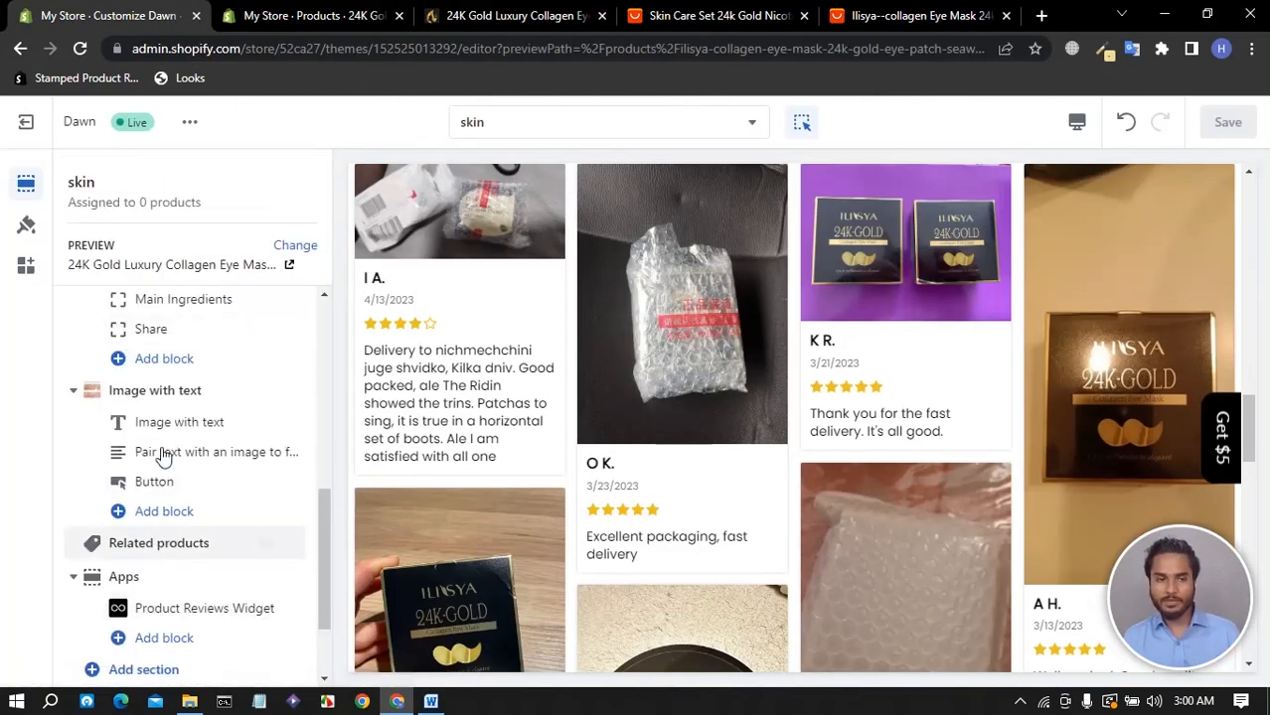
pyautogui.scroll(-2, 184, 566)
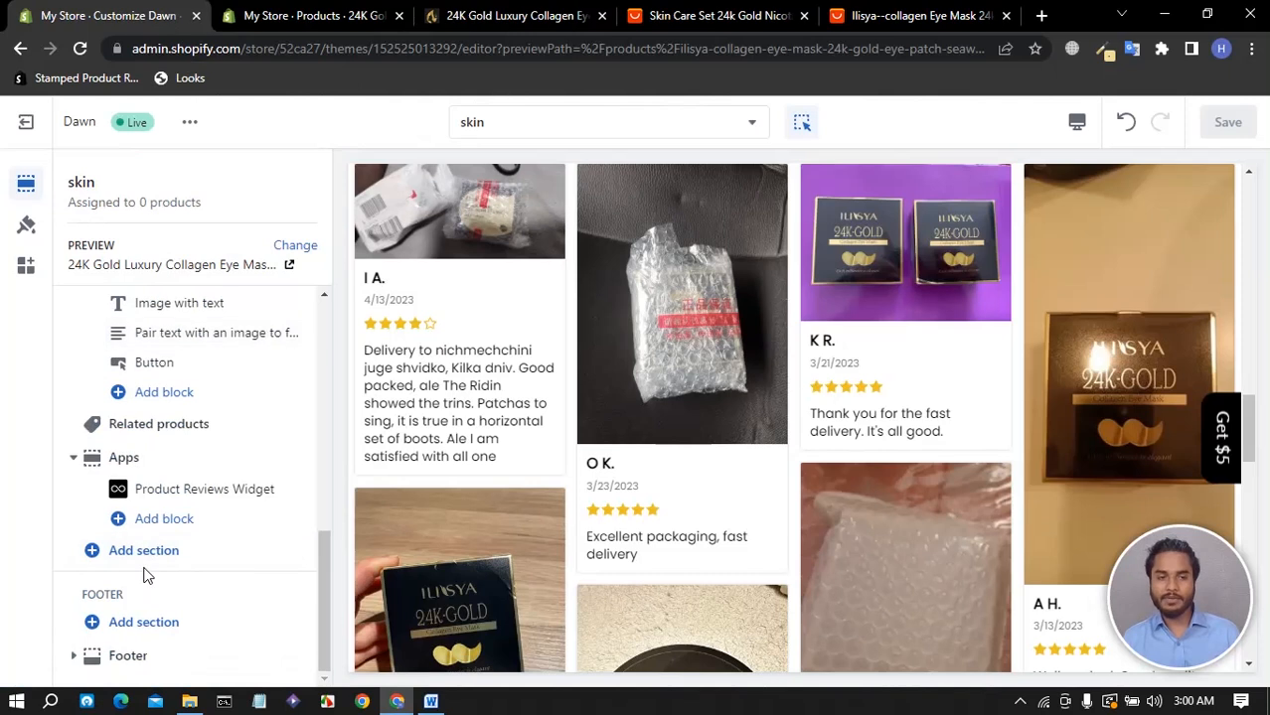
pyautogui.click(145, 555)
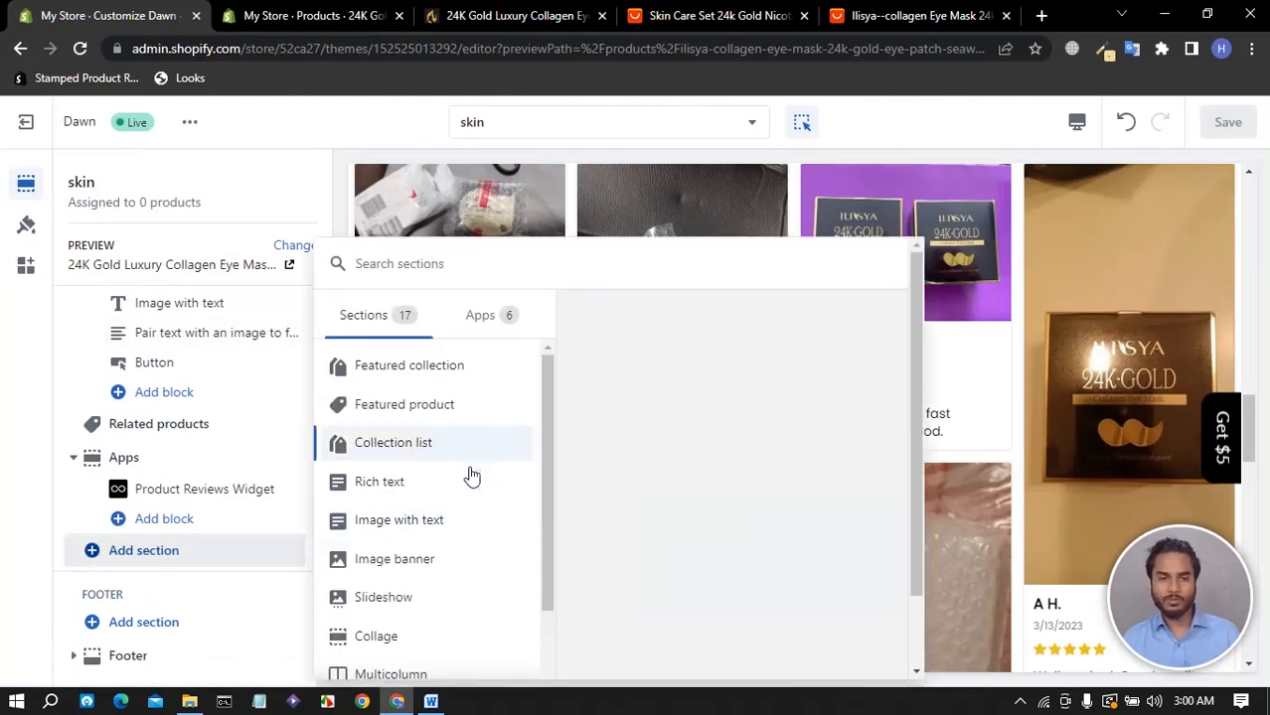
pyautogui.press('Down')
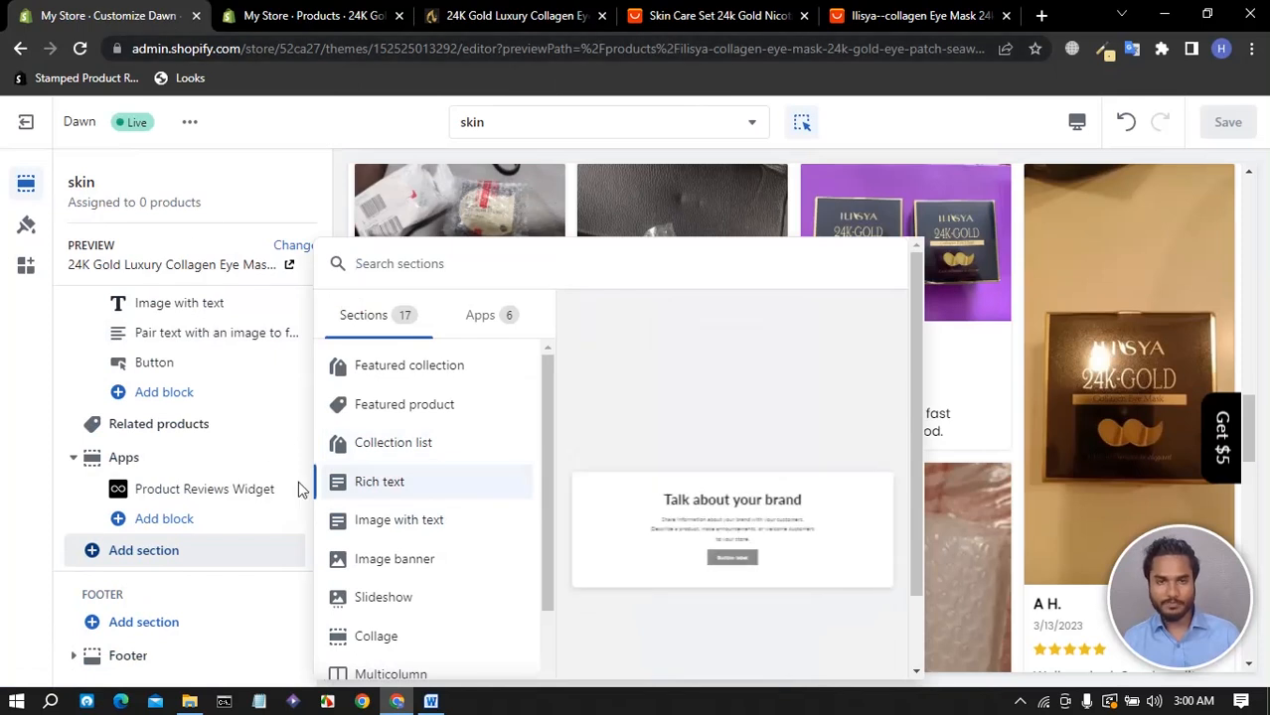
# - Remove the Image with text section from the skin template and save the template
pyautogui.scroll(3, 147, 355)
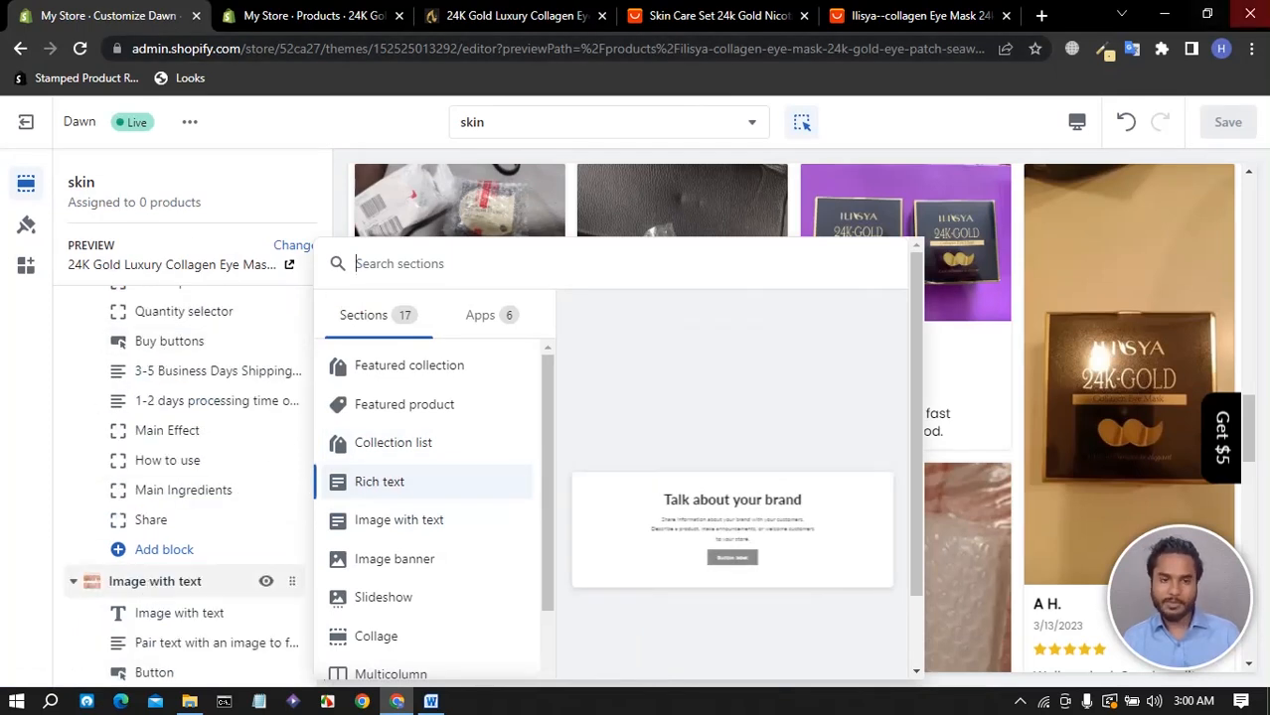
pyautogui.click(147, 613)
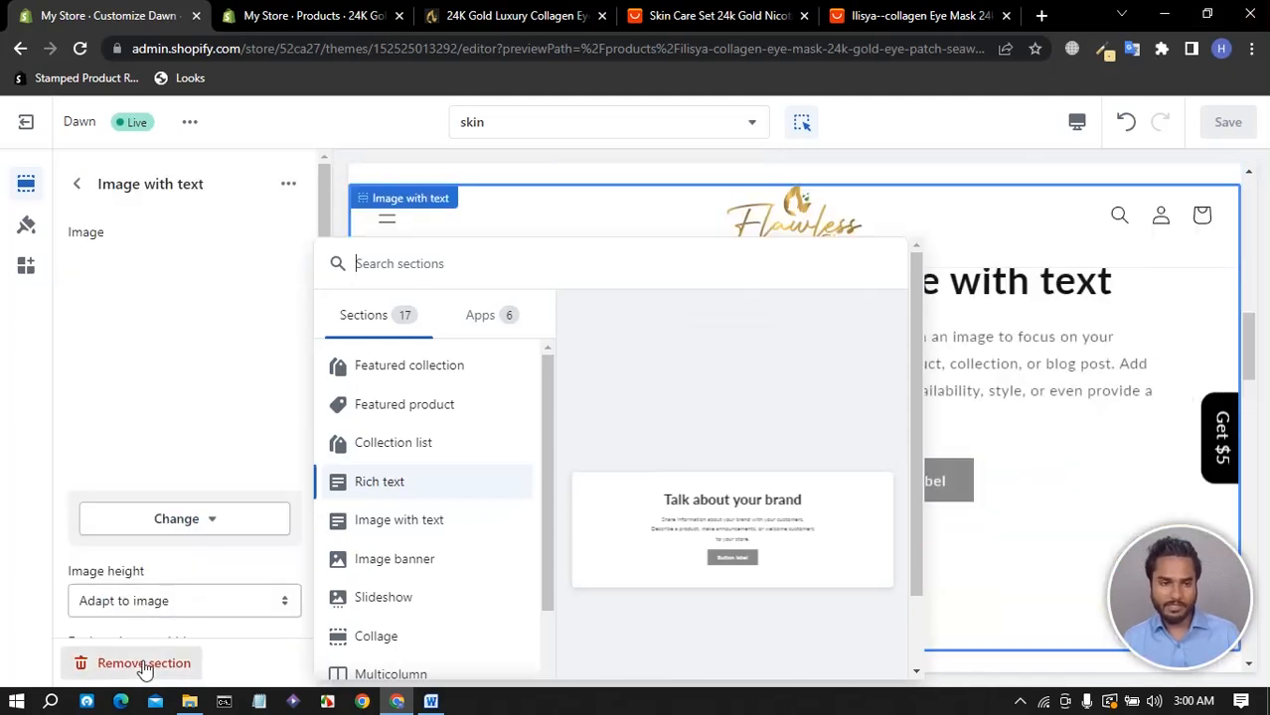
pyautogui.click(148, 669)
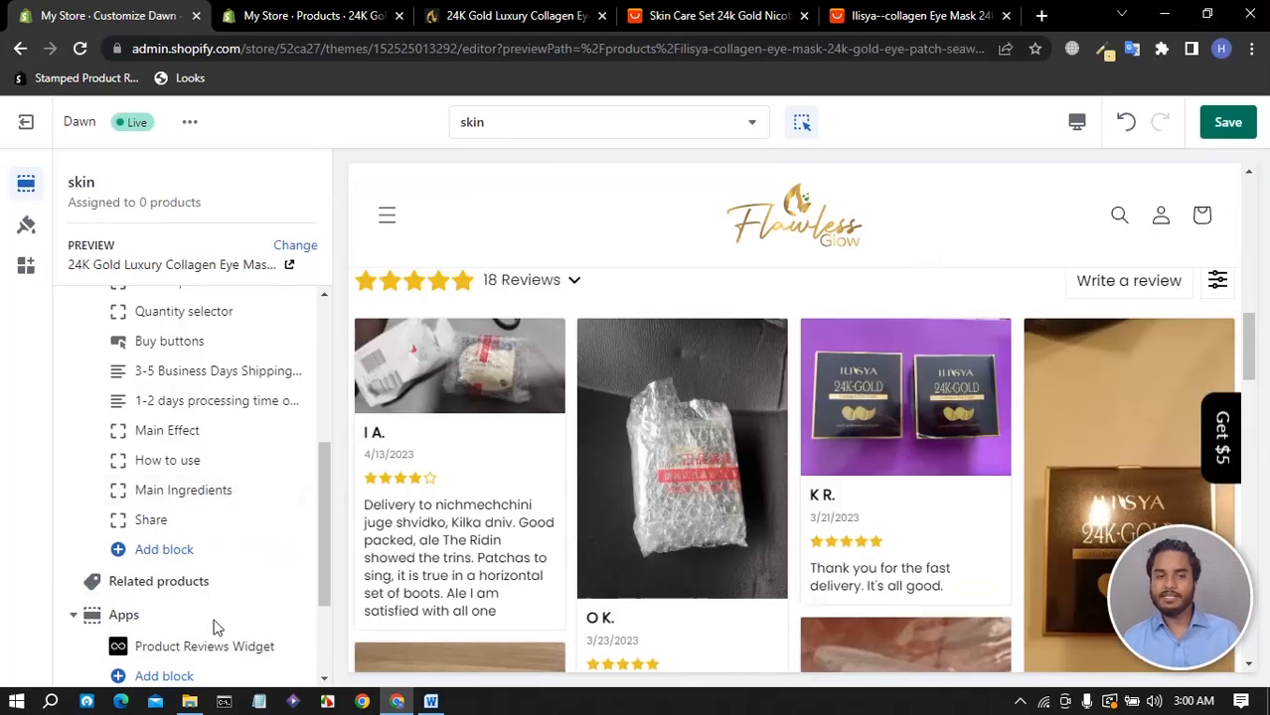
pyautogui.click(1224, 128)
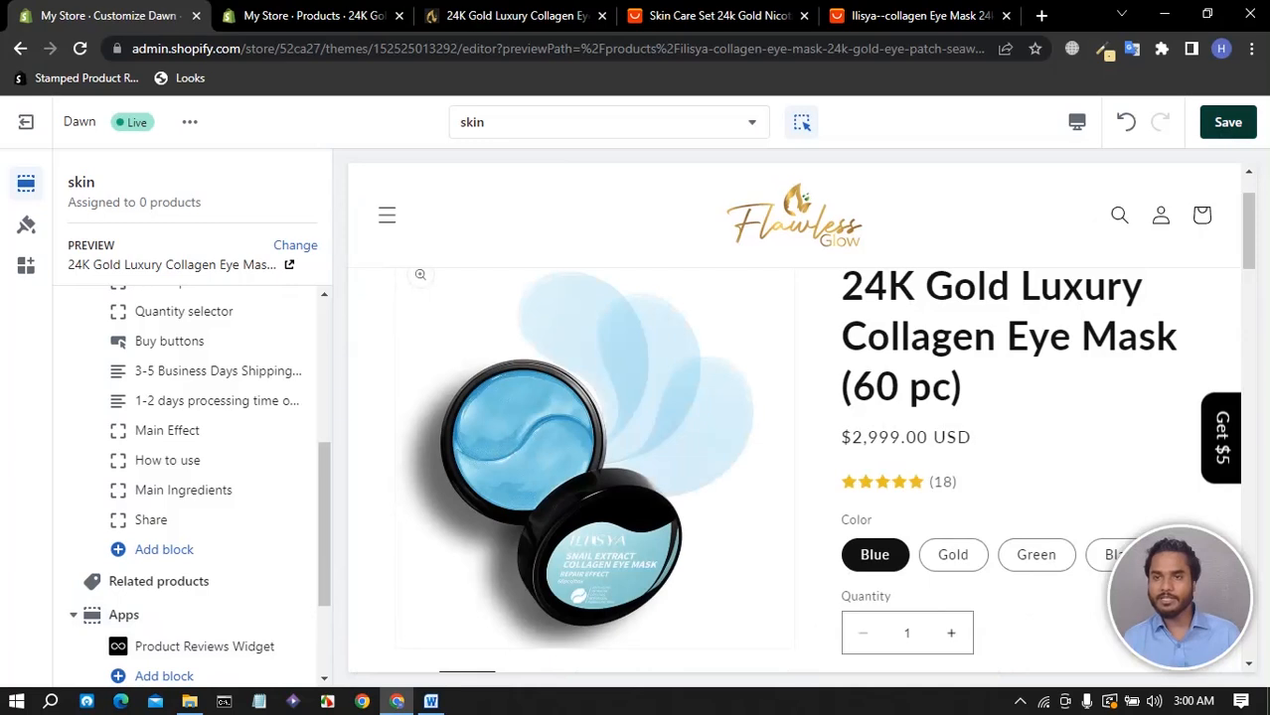
pyautogui.click(1224, 125)
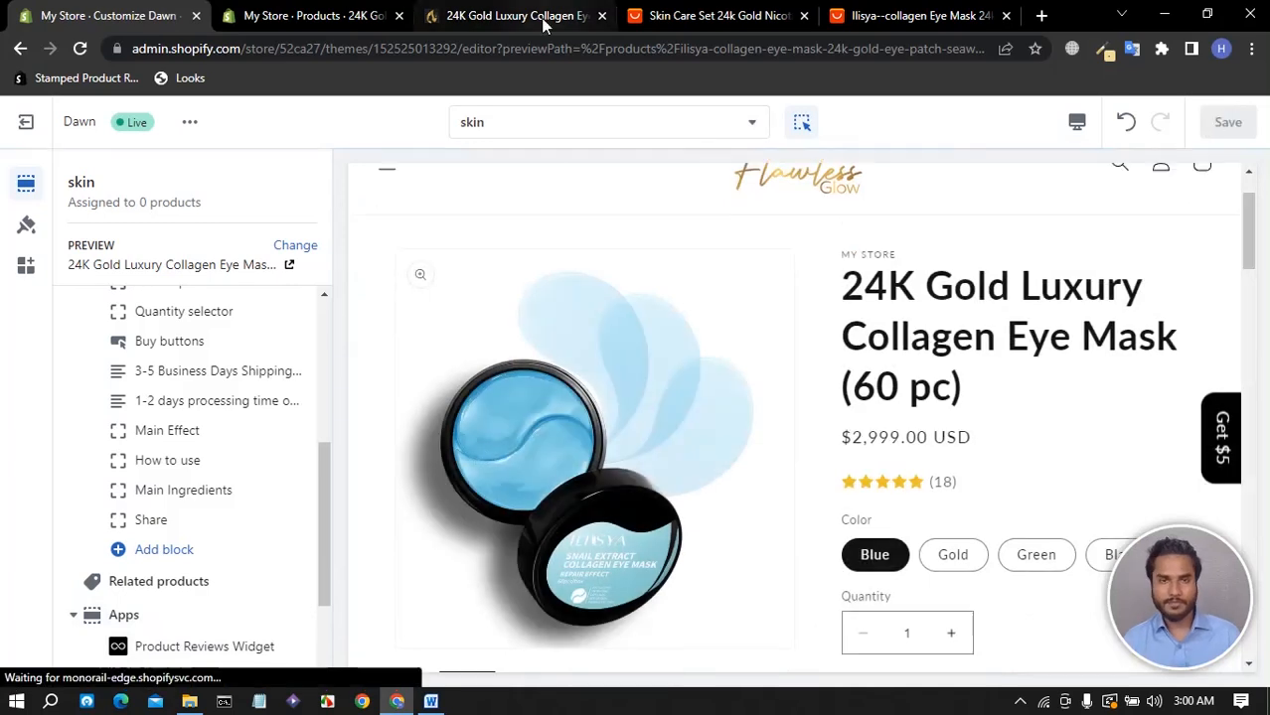
# - Reload the live eye mask product page and check the layout from the product gallery down to the customer reviews
pyautogui.click(497, 16)
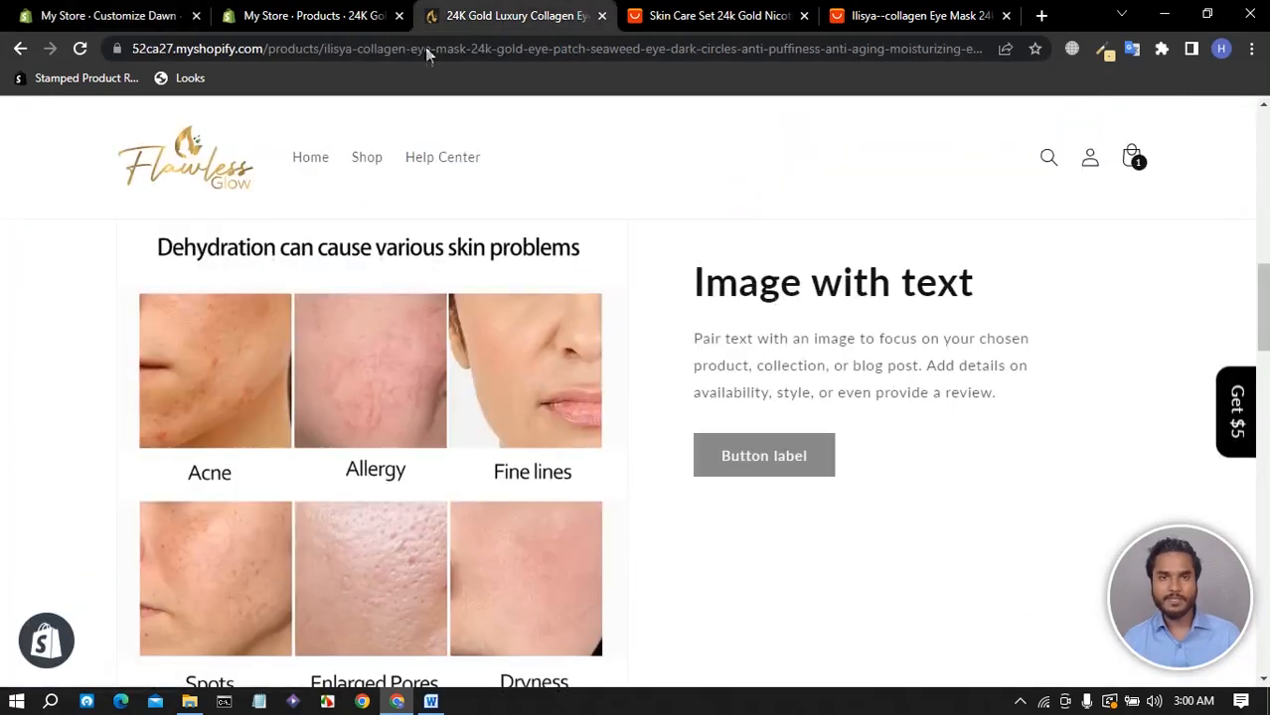
pyautogui.click(80, 48)
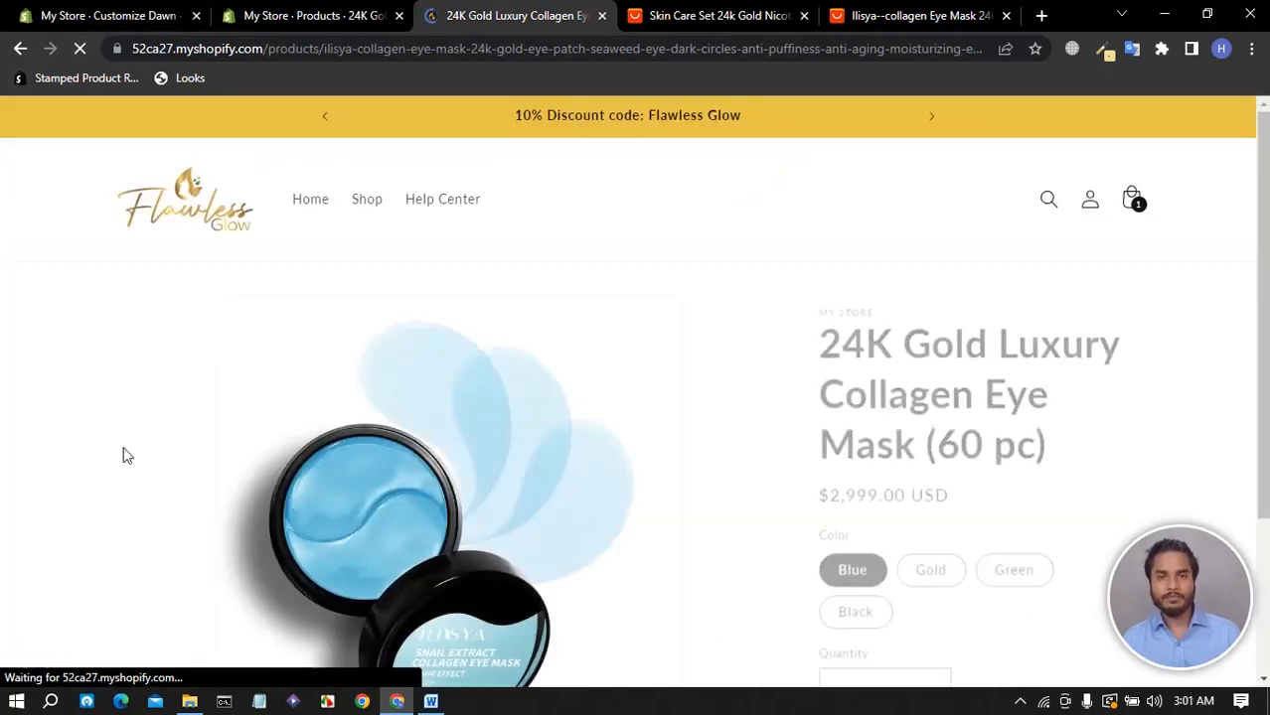
pyautogui.scroll(-4, 132, 412)
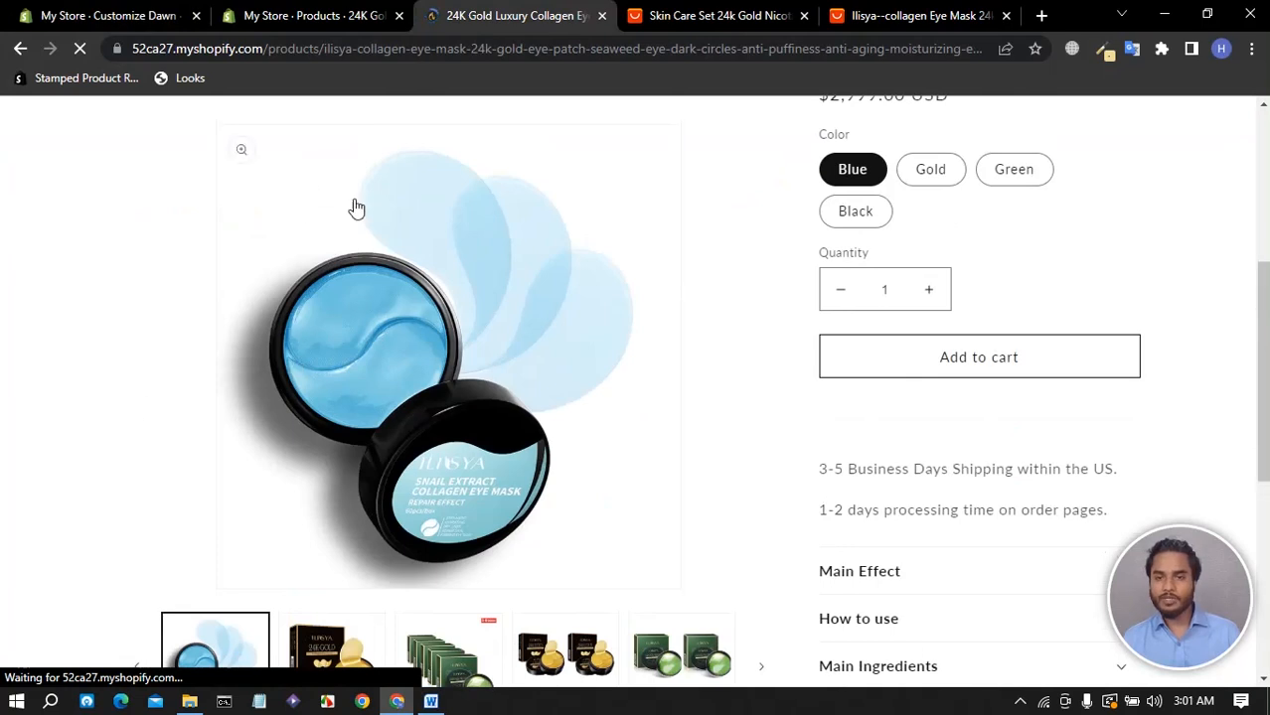
pyautogui.scroll(-5, 3, 371)
pyautogui.scroll(6, 179, 368)
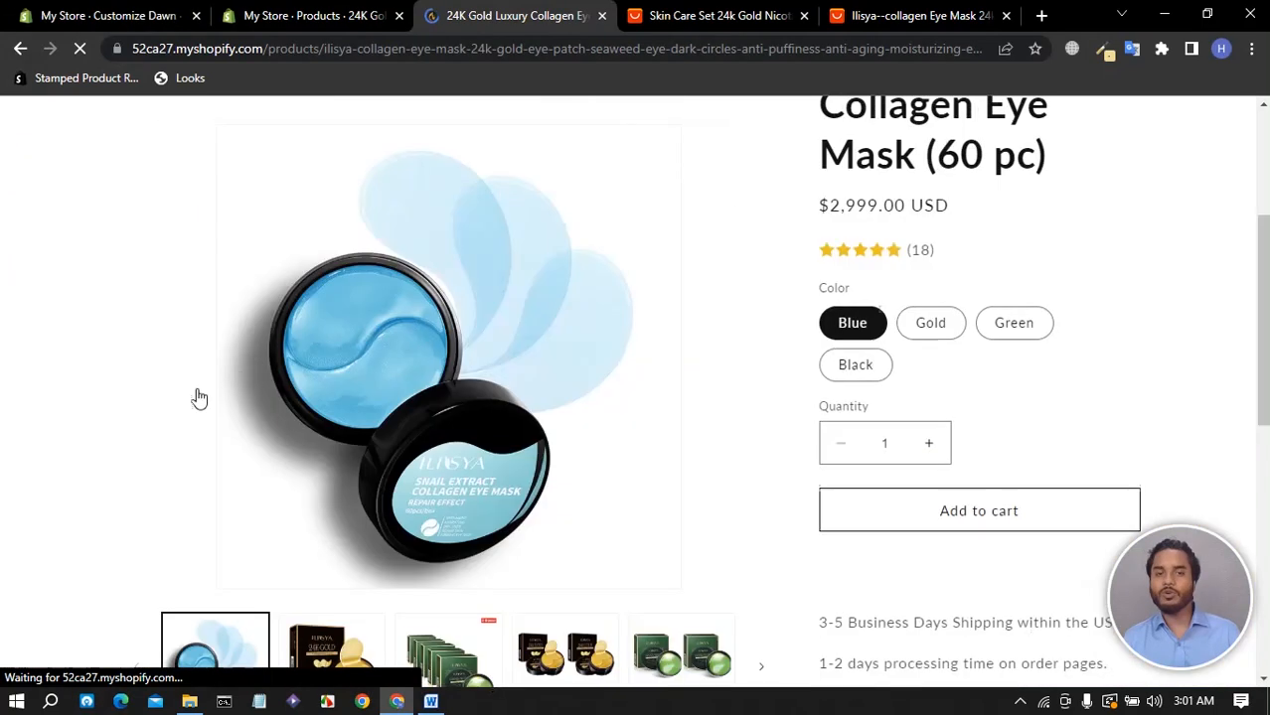
pyautogui.scroll(-4, 85, 462)
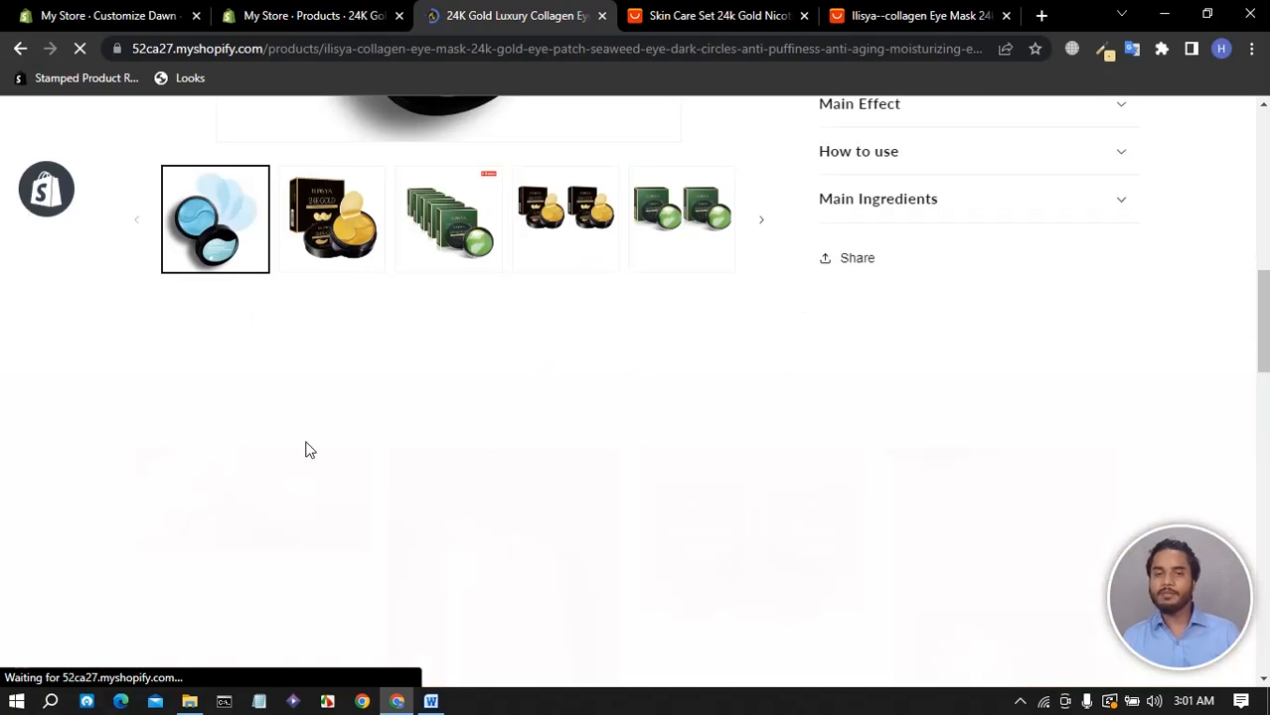
pyautogui.scroll(3, 779, 476)
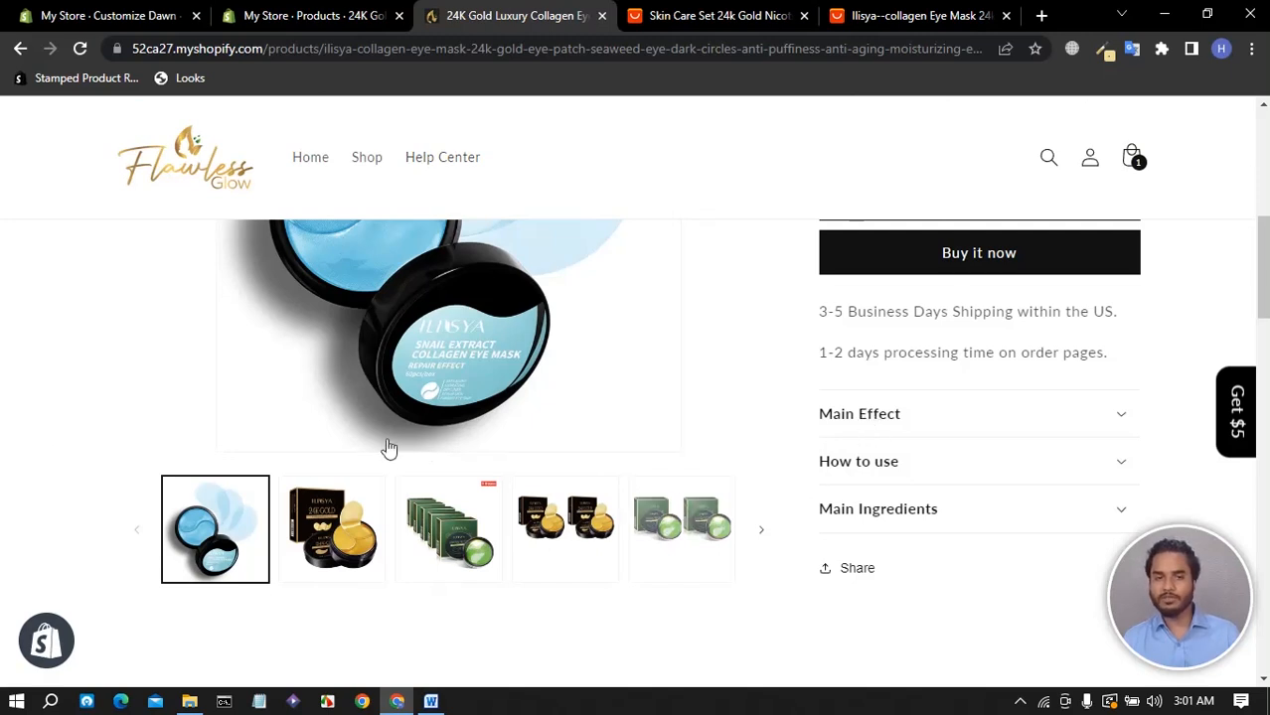
pyautogui.scroll(-3, 191, 411)
pyautogui.scroll(-3, 191, 412)
pyautogui.scroll(7, 189, 402)
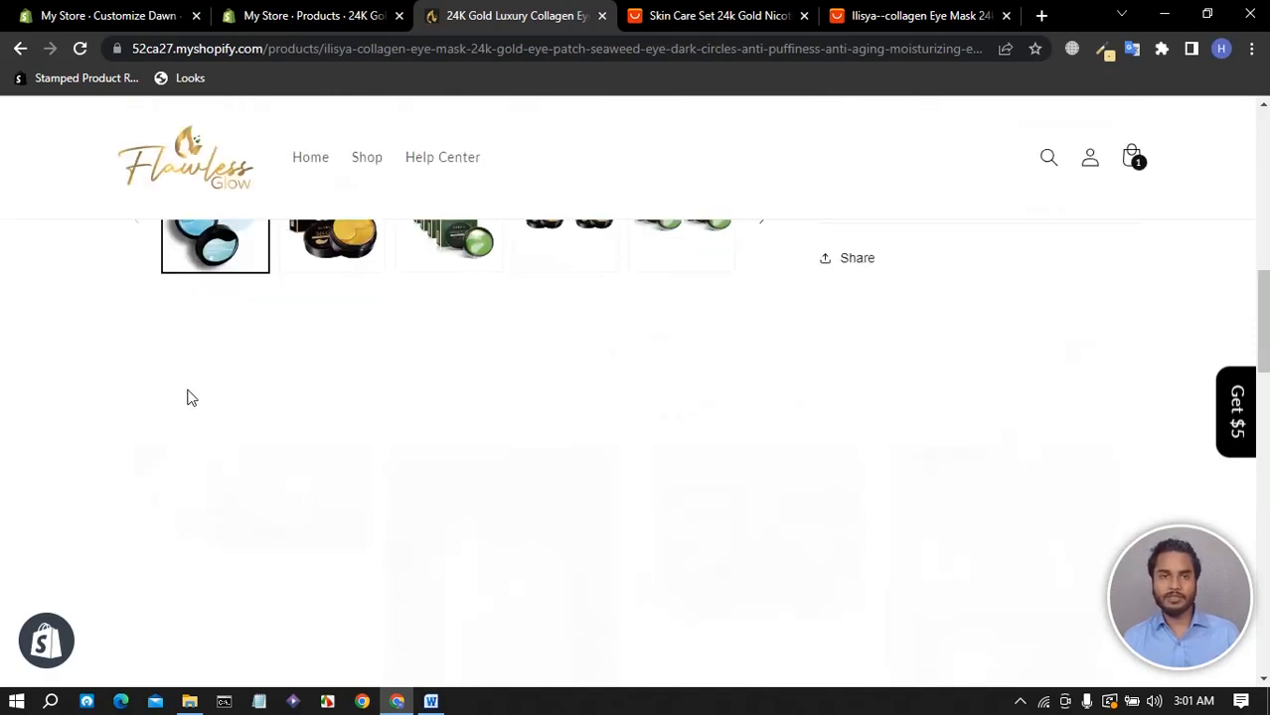
pyautogui.scroll(-3, 973, 434)
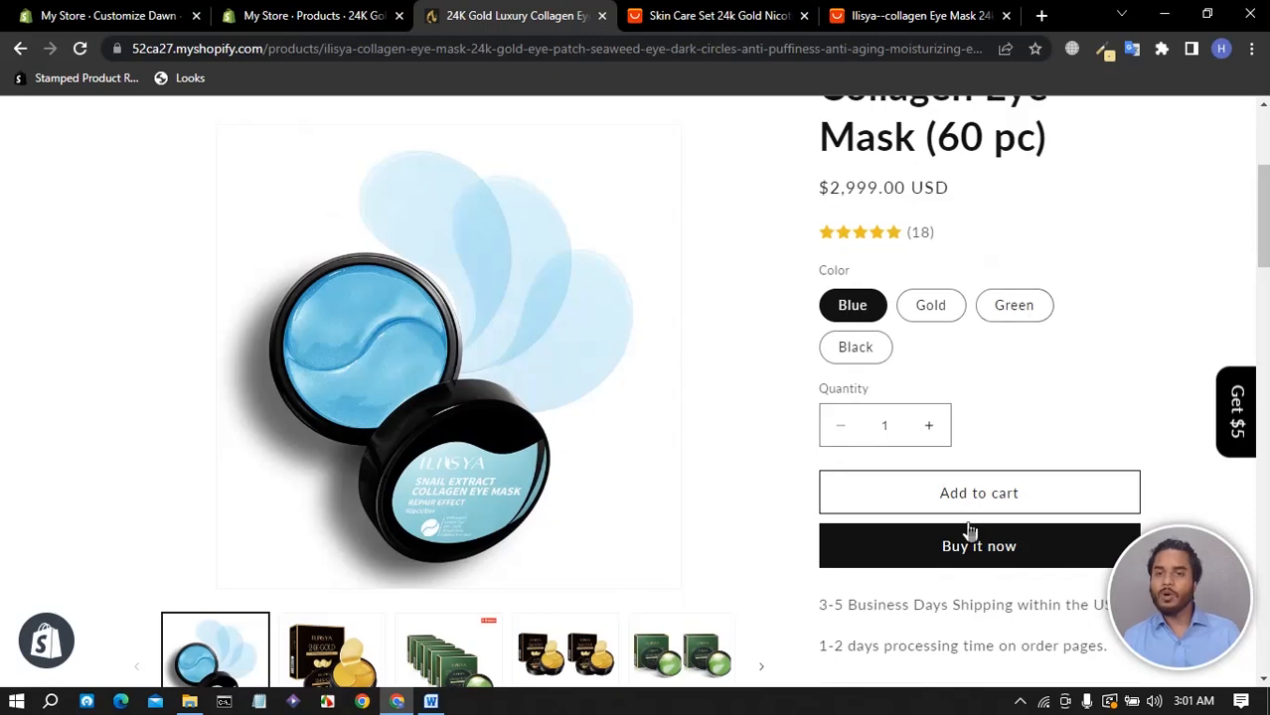
# - Expand the Main Effect and How to use rows on the live product page and read through their text
pyautogui.scroll(-3, 934, 487)
pyautogui.click(892, 405)
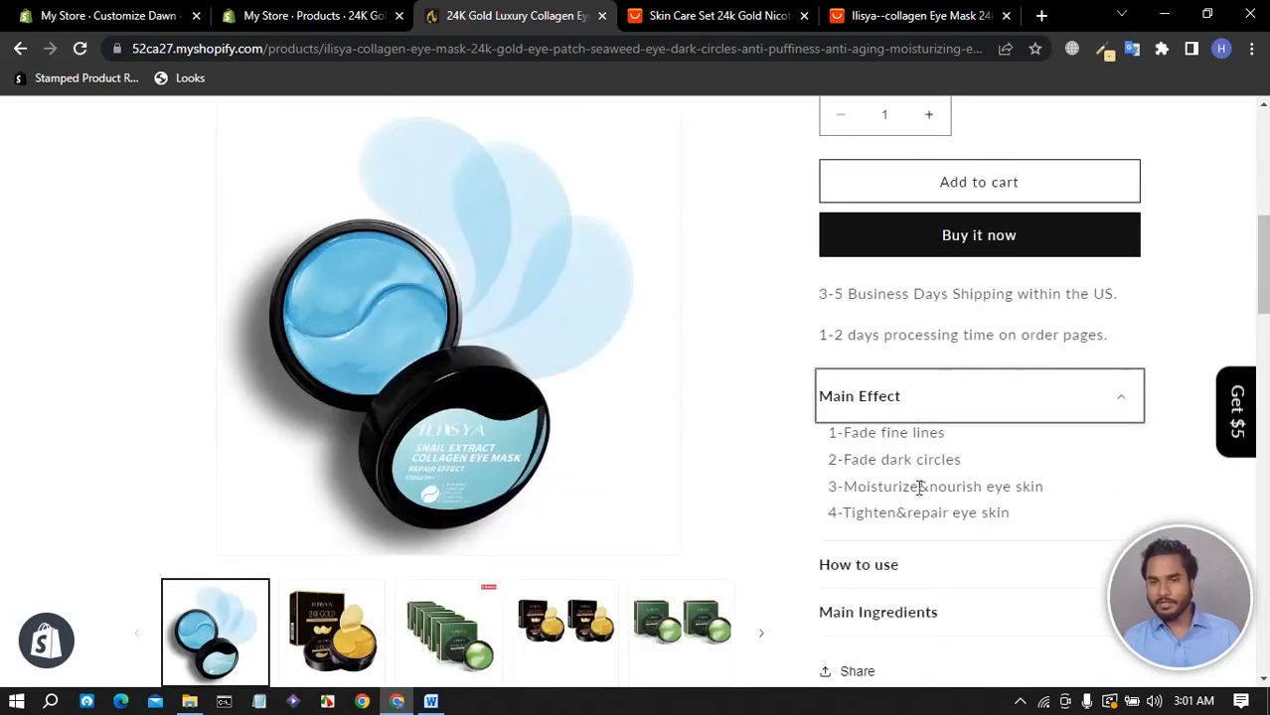
pyautogui.moveTo(1035, 525); pyautogui.dragTo(828, 429)
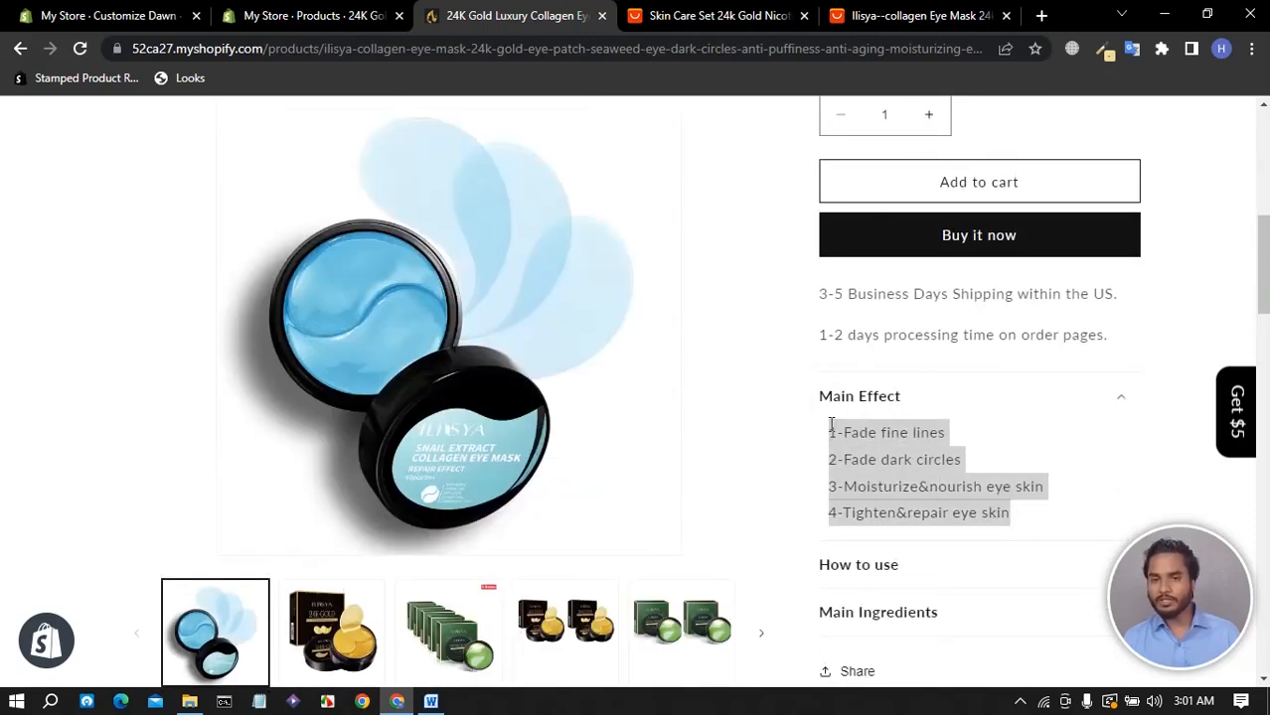
pyautogui.scroll(-3, 944, 487)
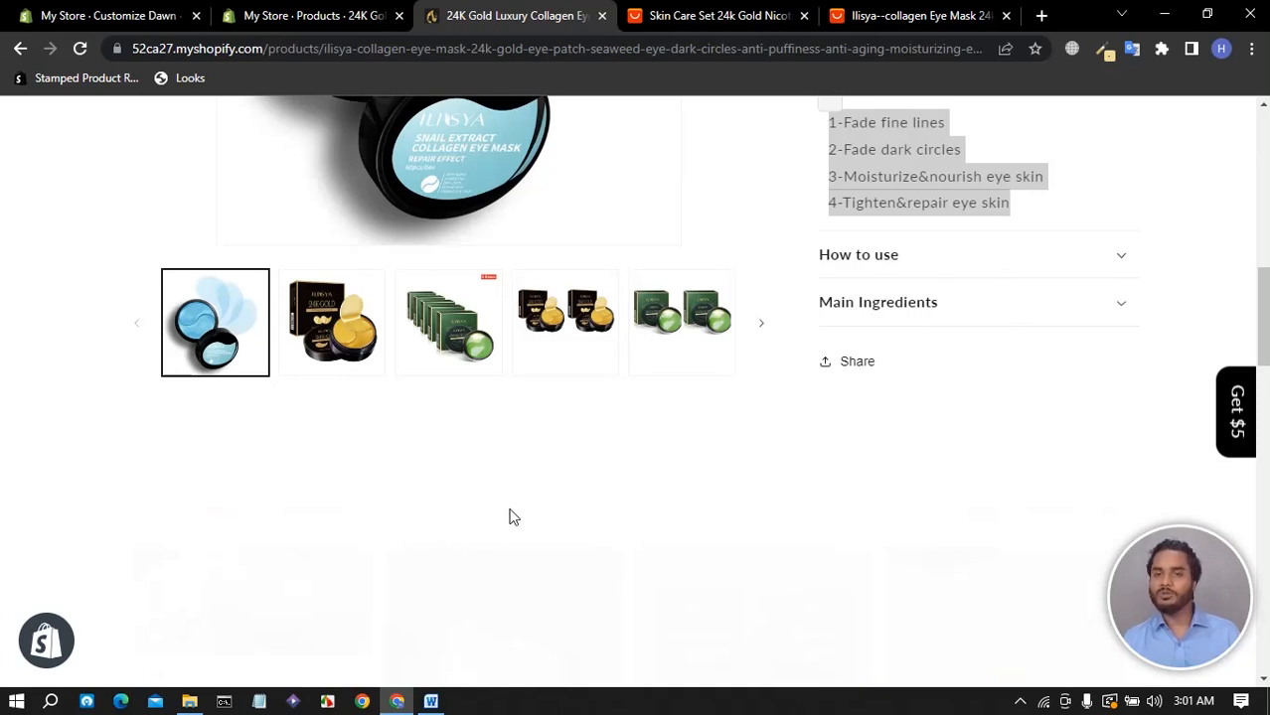
pyautogui.click(877, 264)
pyautogui.click(922, 483)
pyautogui.moveTo(964, 439); pyautogui.dragTo(832, 290)
pyautogui.scroll(1, 861, 326)
# - Review the shipping and processing time lines below the purchase buttons, and the rest of the page down to the reviews
pyautogui.scroll(6, 861, 326)
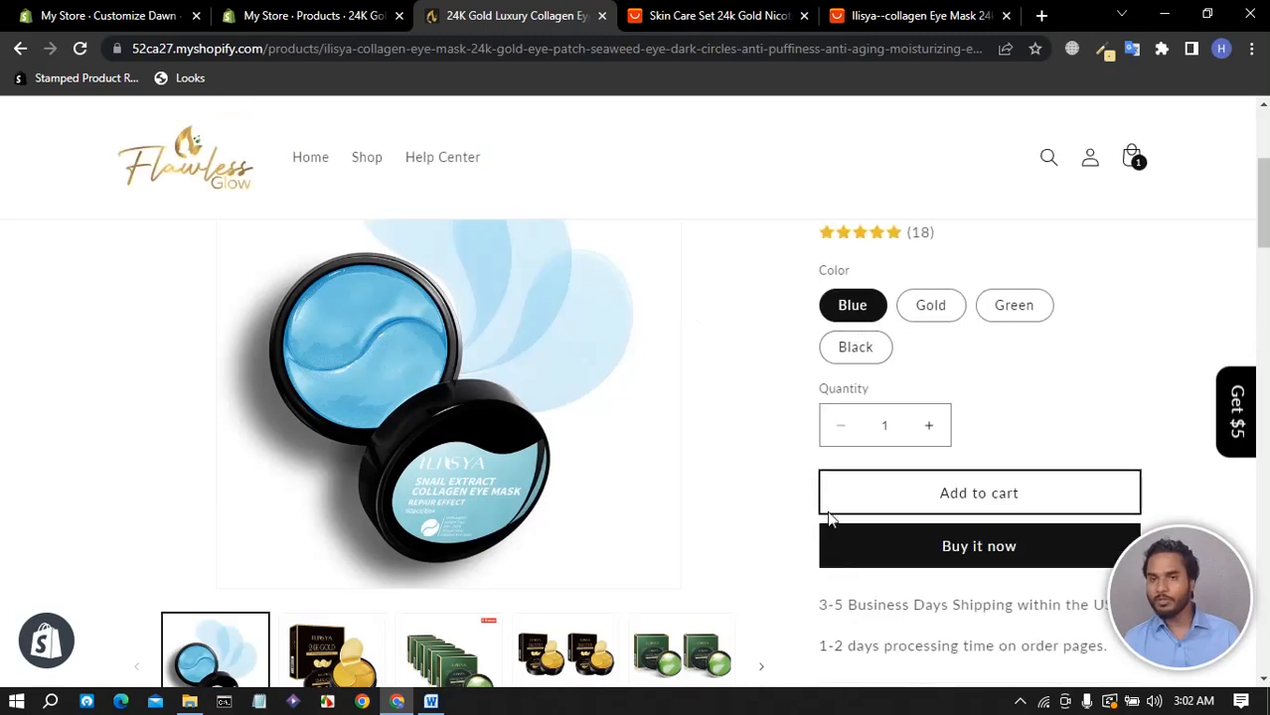
pyautogui.scroll(-4, 50, 521)
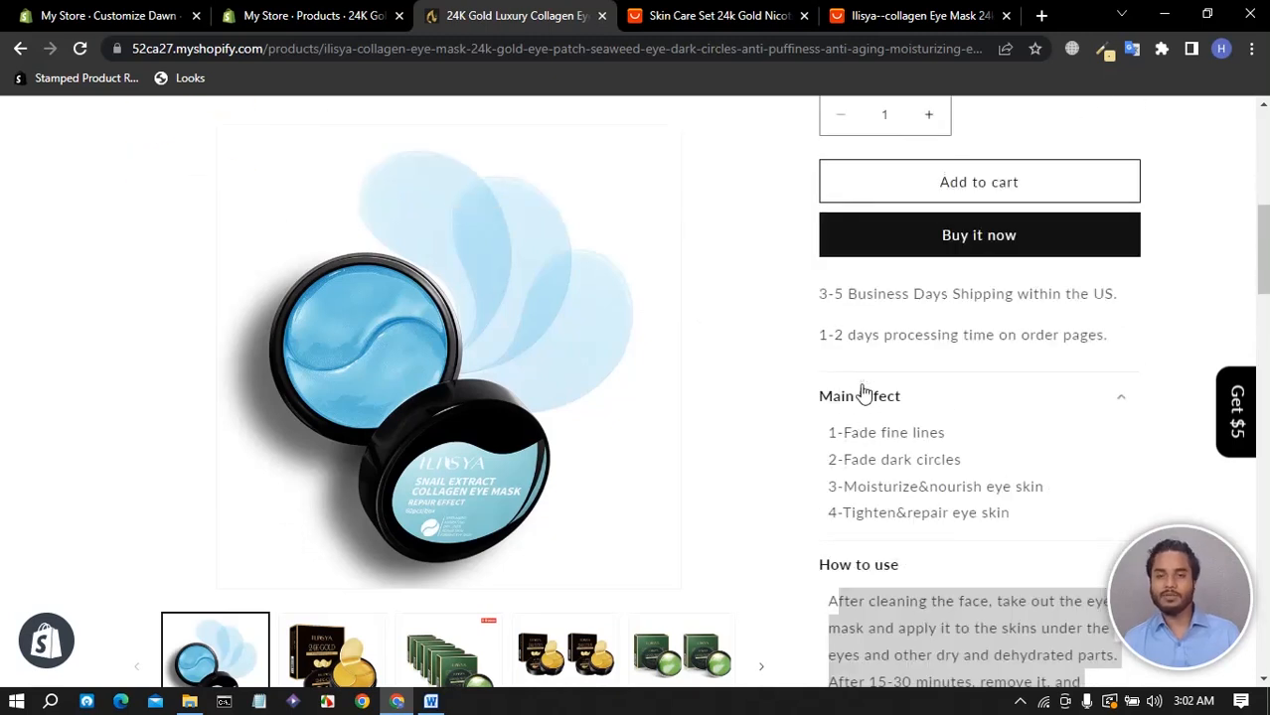
pyautogui.moveTo(1120, 338); pyautogui.dragTo(808, 291)
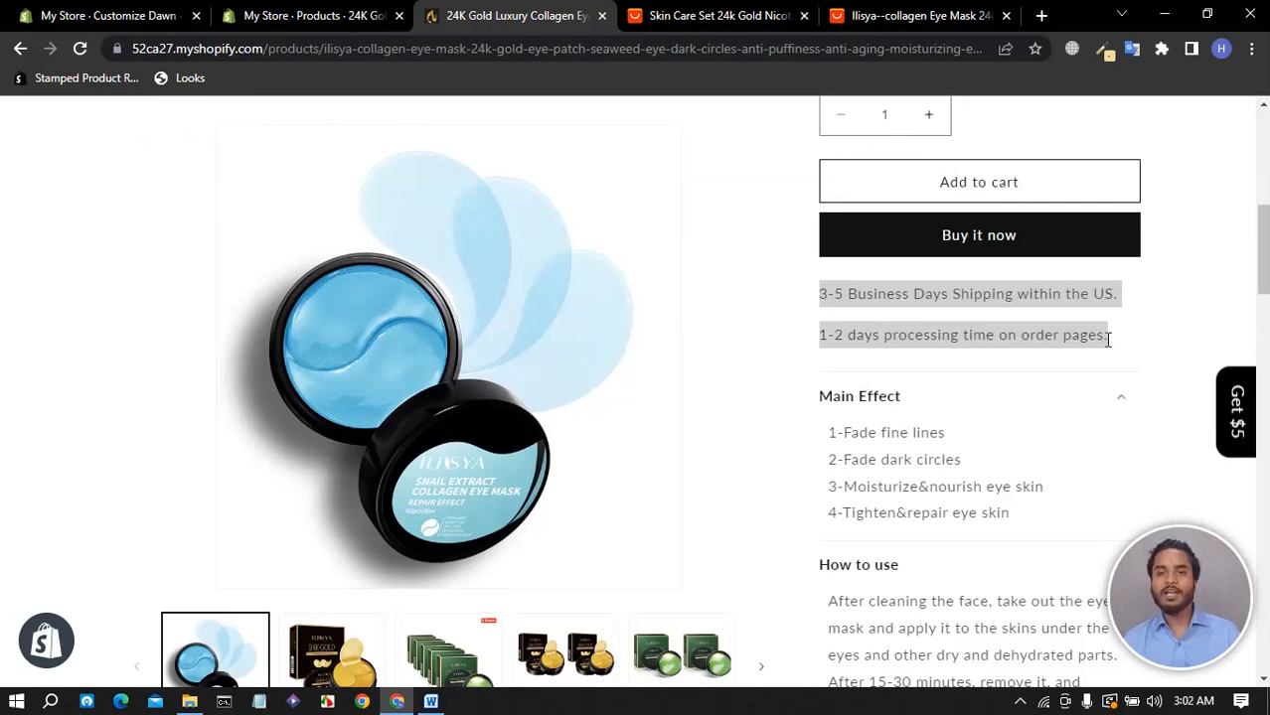
pyautogui.click(1014, 335)
pyautogui.moveTo(1110, 338); pyautogui.dragTo(800, 280)
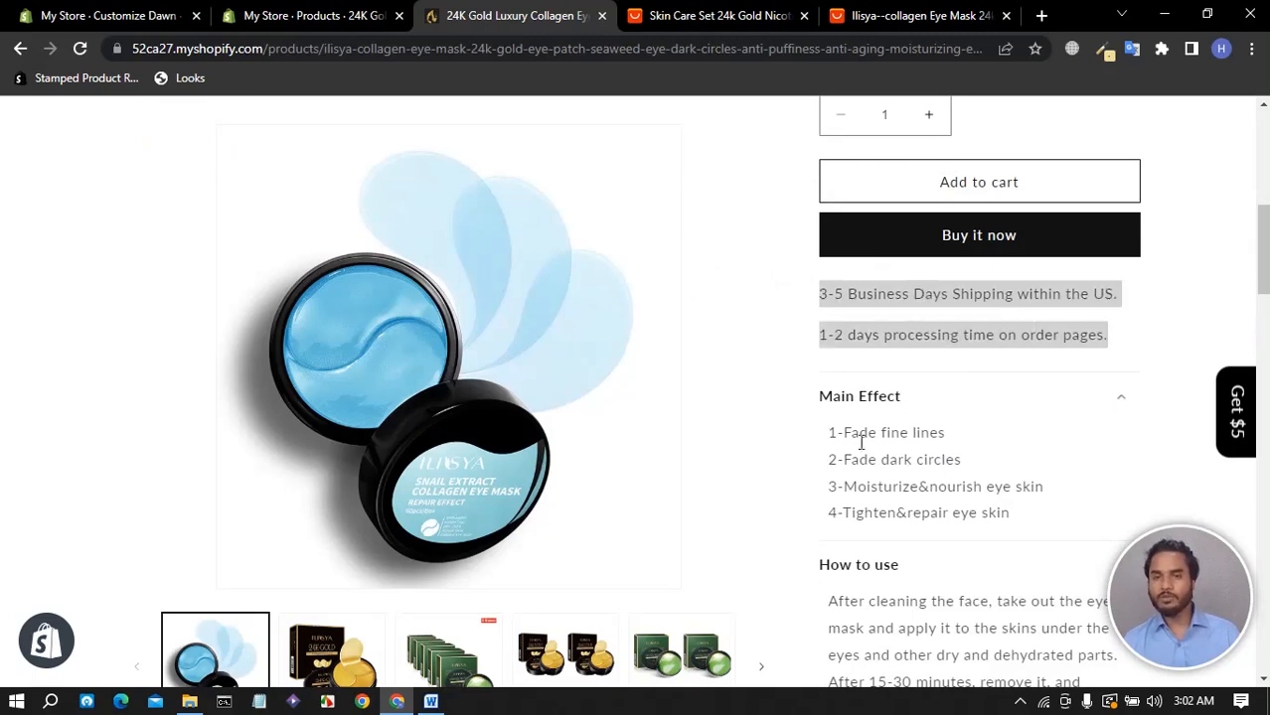
pyautogui.scroll(-5, 901, 445)
pyautogui.scroll(-3, 970, 422)
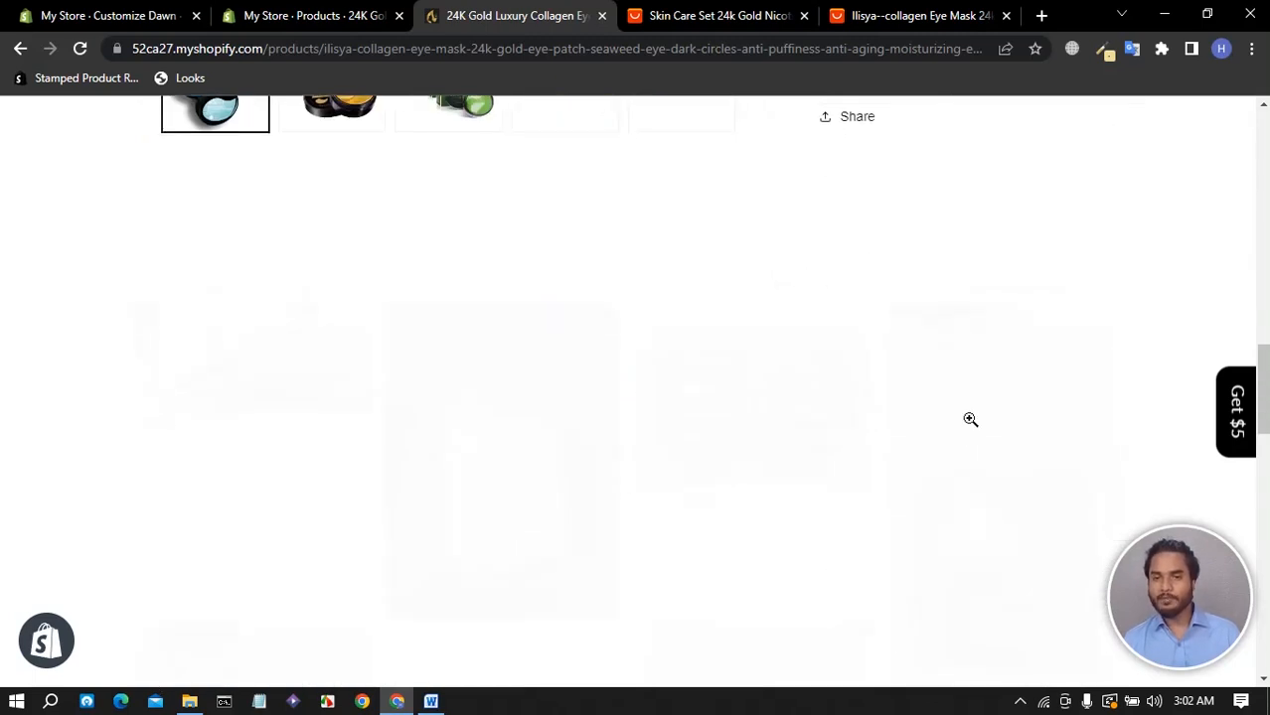